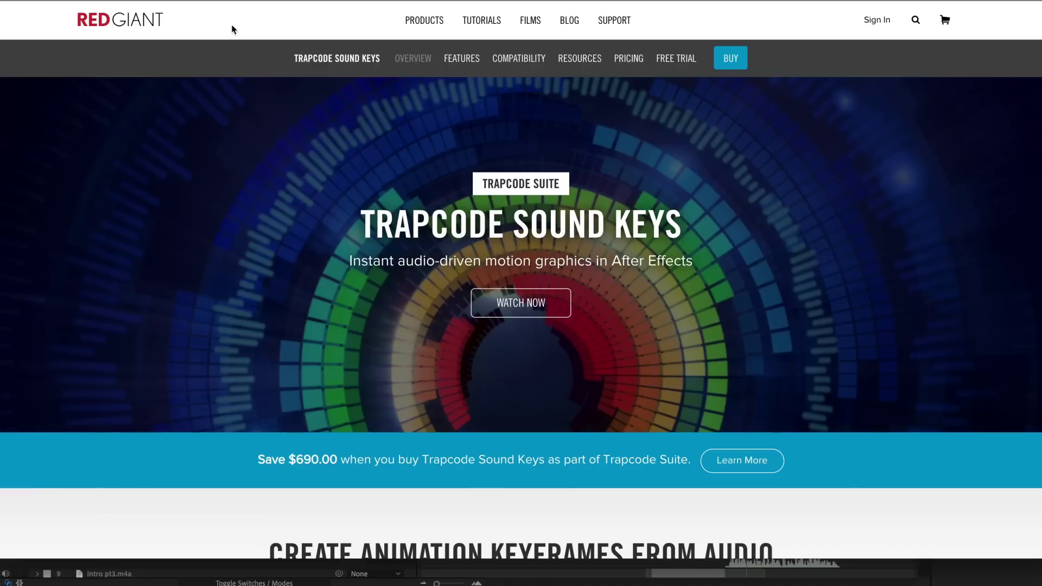
Look over the Trapcode Sound Keys product page.
scroll(232, 29, "down", 5)
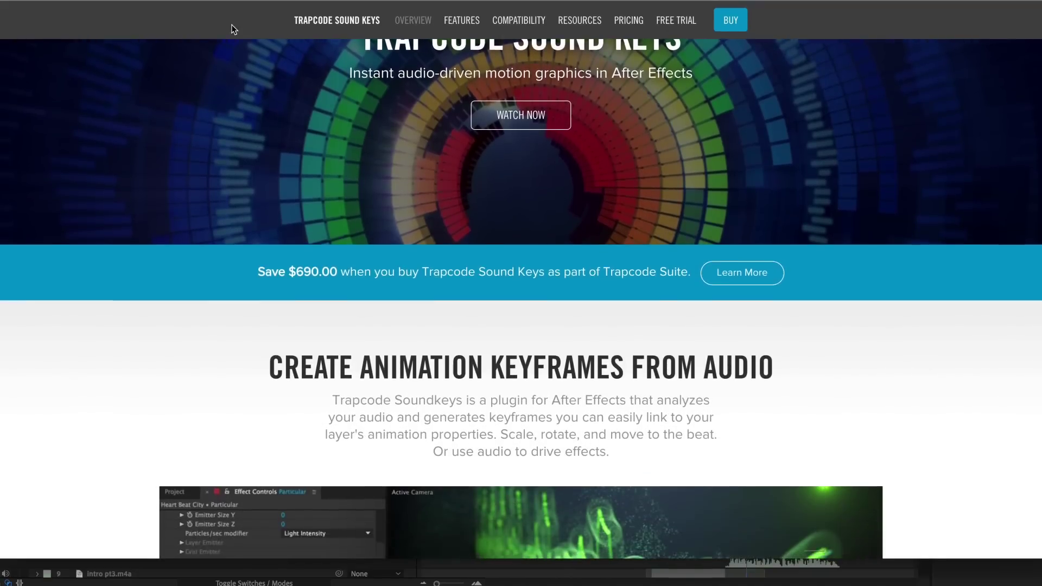
scroll(231, 25, "down", 2)
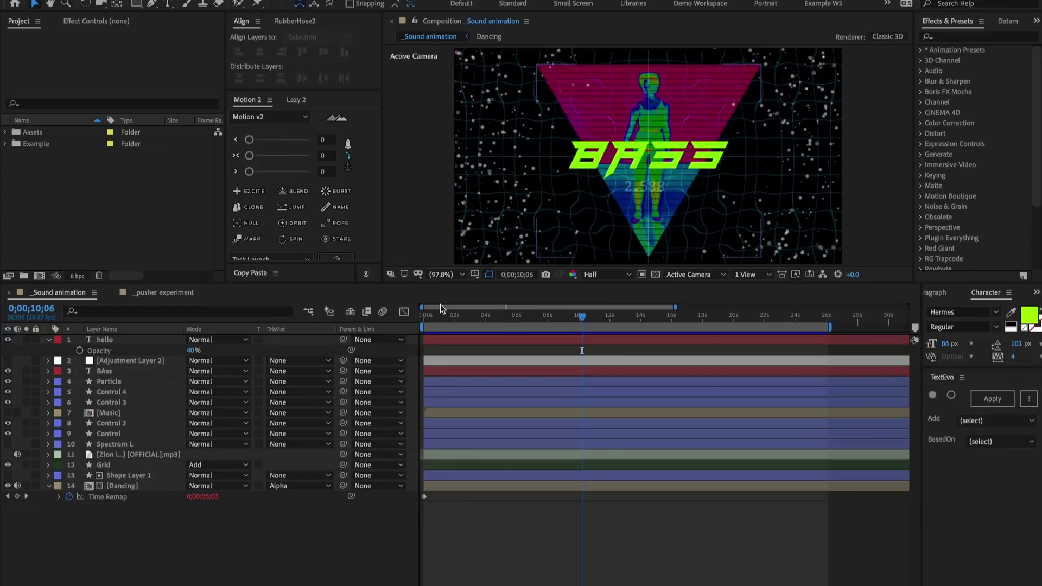
Create a composition named Sound animation at 30 fps with a duration of 0:00:35:11.
key("ctrl+n")
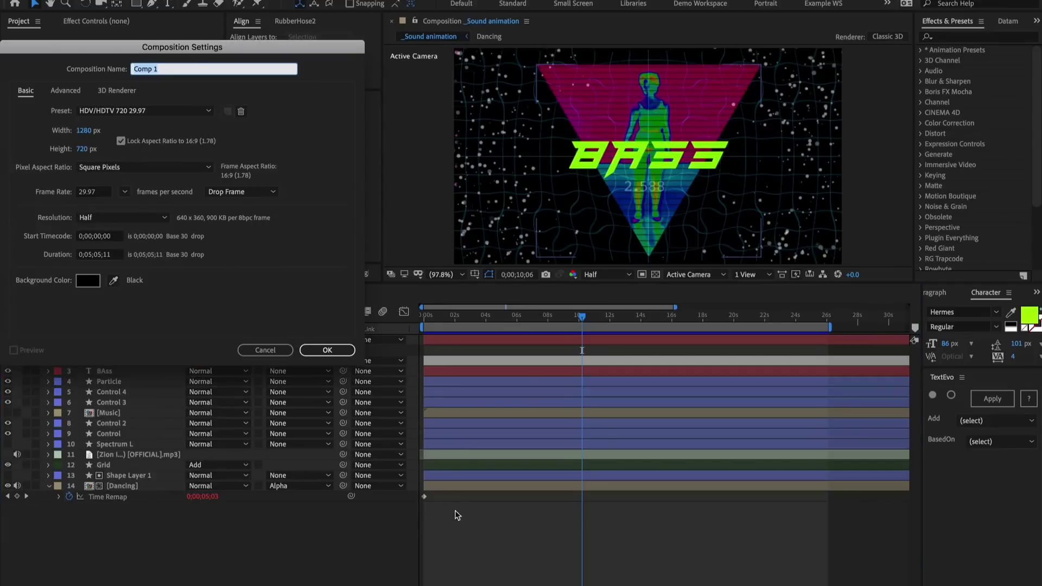
type("Sound animation")
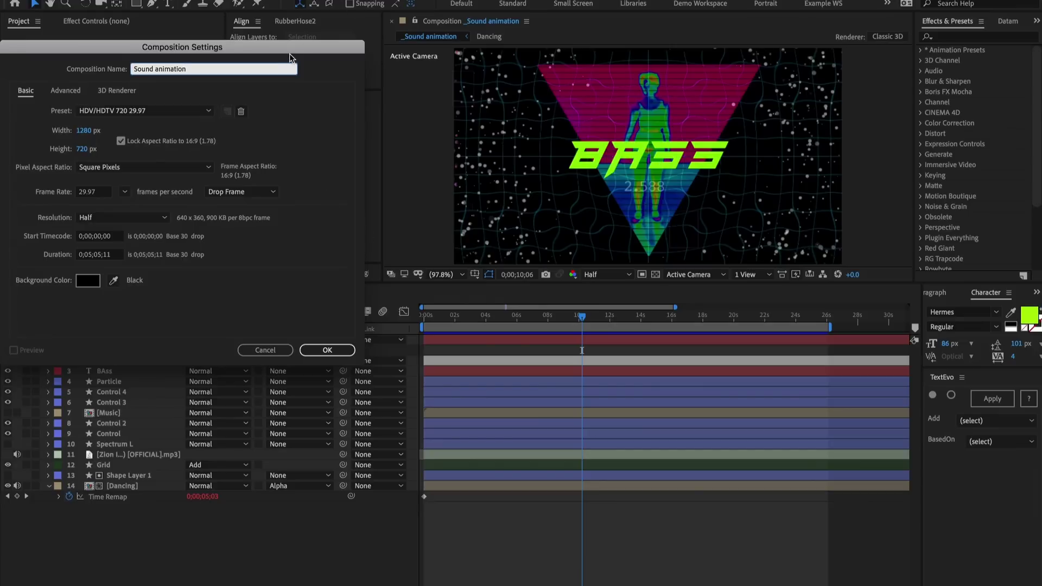
left_click_drag(289, 54, 307, 53)
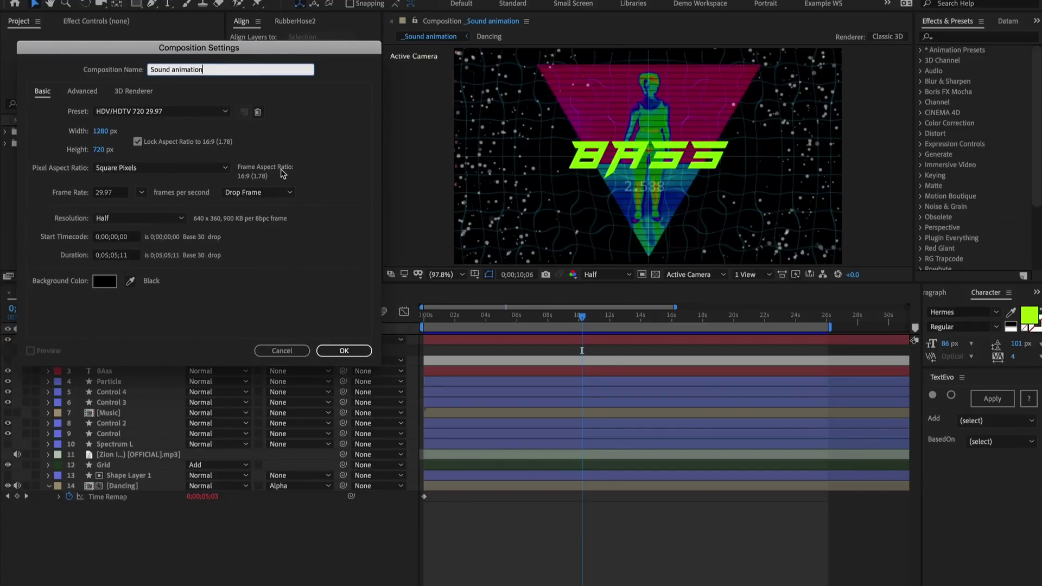
left_click(118, 192)
type("30")
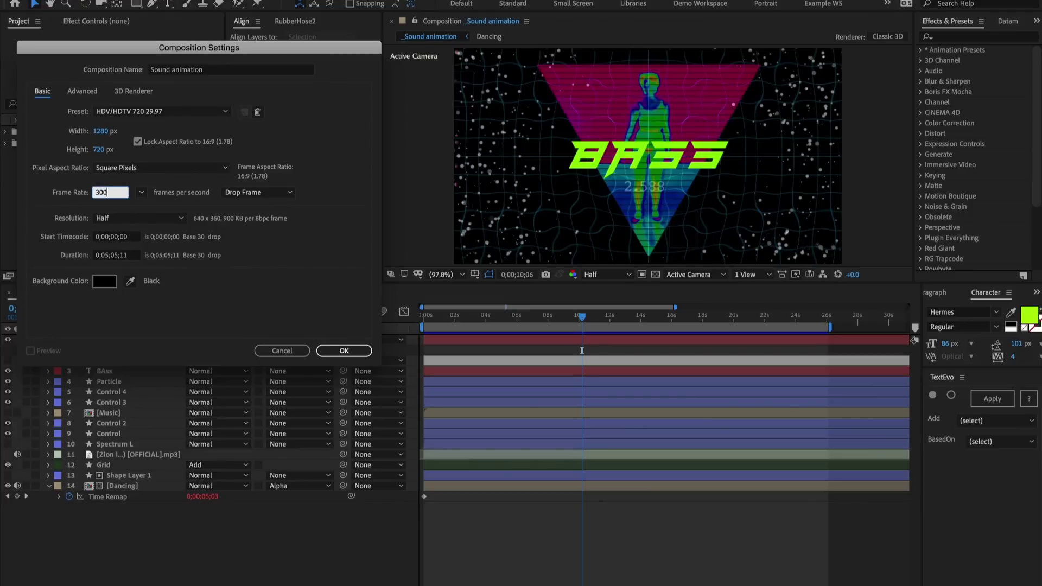
left_click(109, 255)
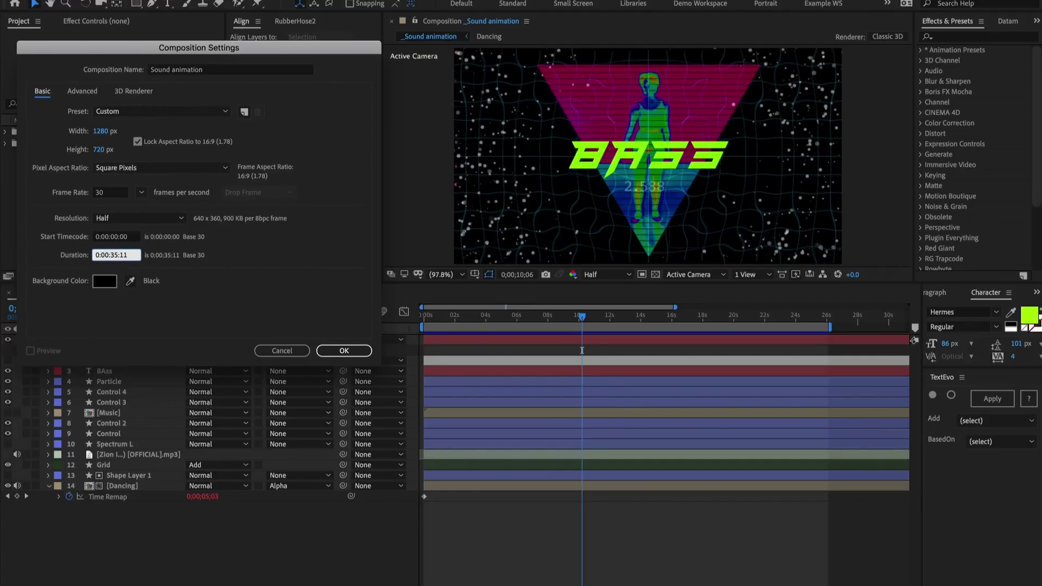
key("Return")
Add the Zion I MP3 from the Assets folder to the Sound animation timeline and display its waveform.
left_click(6, 133)
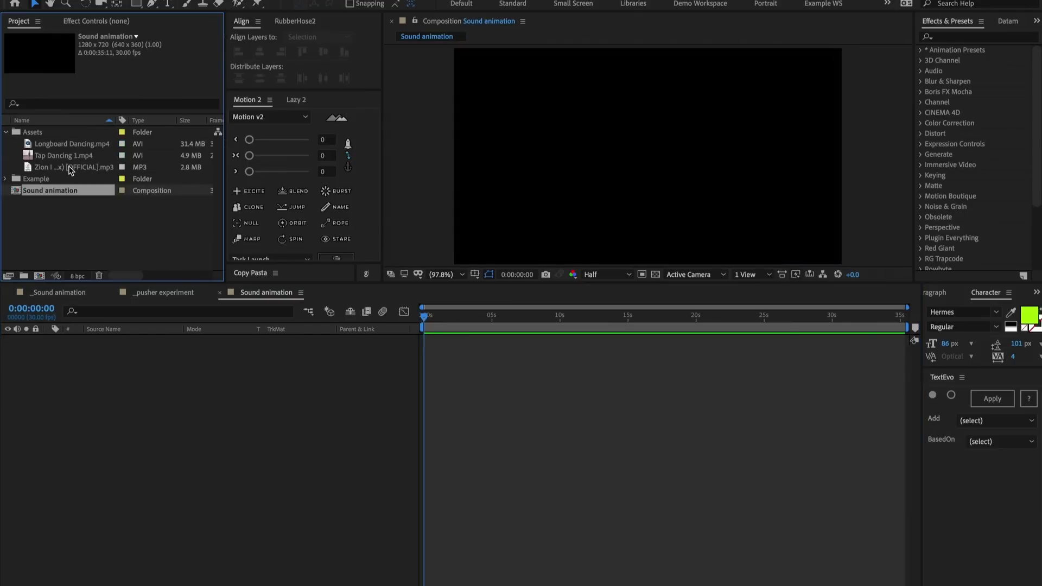
left_click_drag(70, 171, 74, 377)
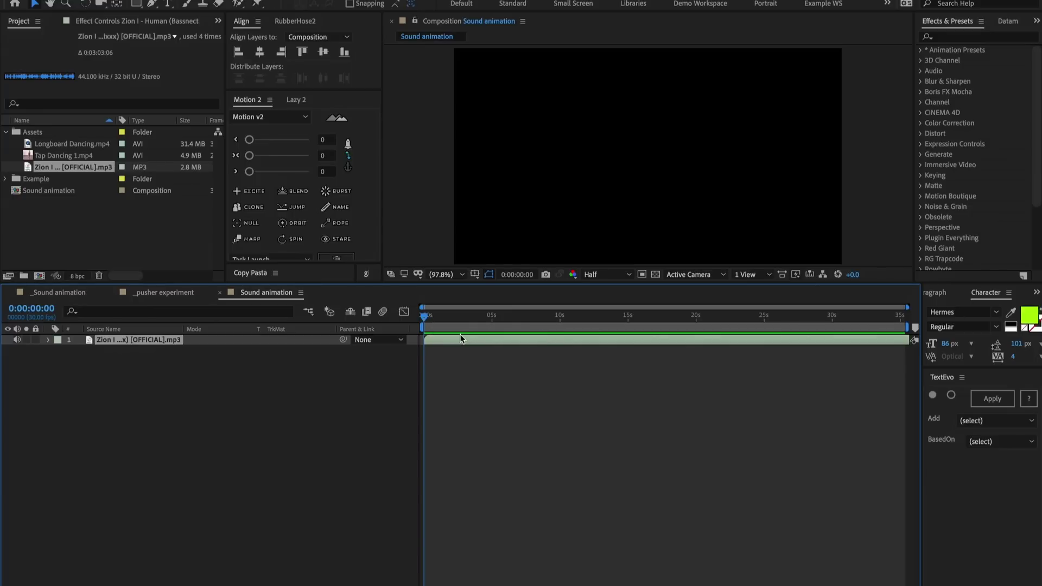
key("space")
key("space")
left_click_drag(439, 317, 417, 316)
key("l")
key("l")
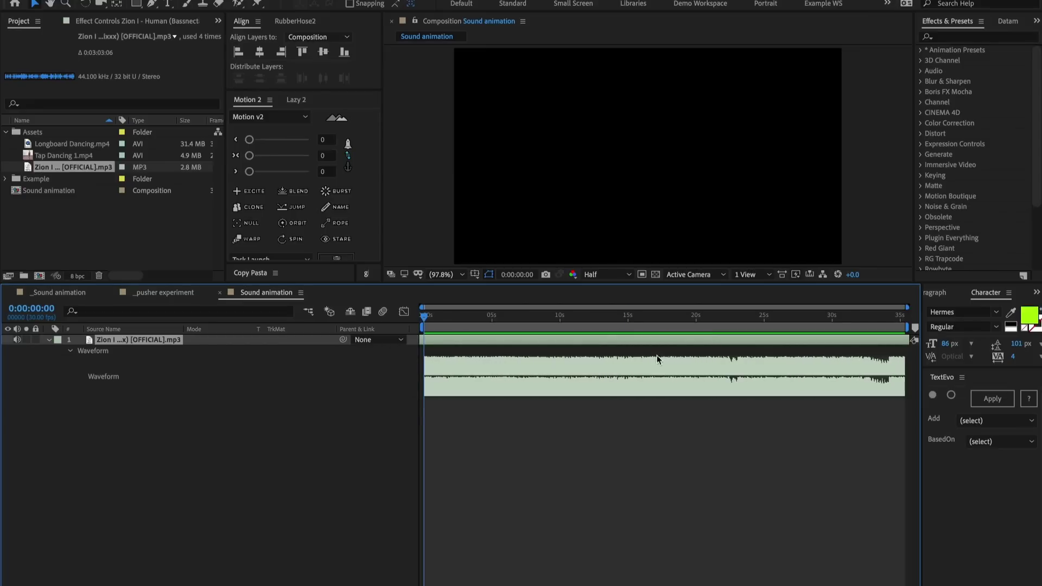
Shift the music layer so a different section of the track starts at the composition's beginning, and preview it.
key("bracketleft")
key("Home")
key("bracketleft")
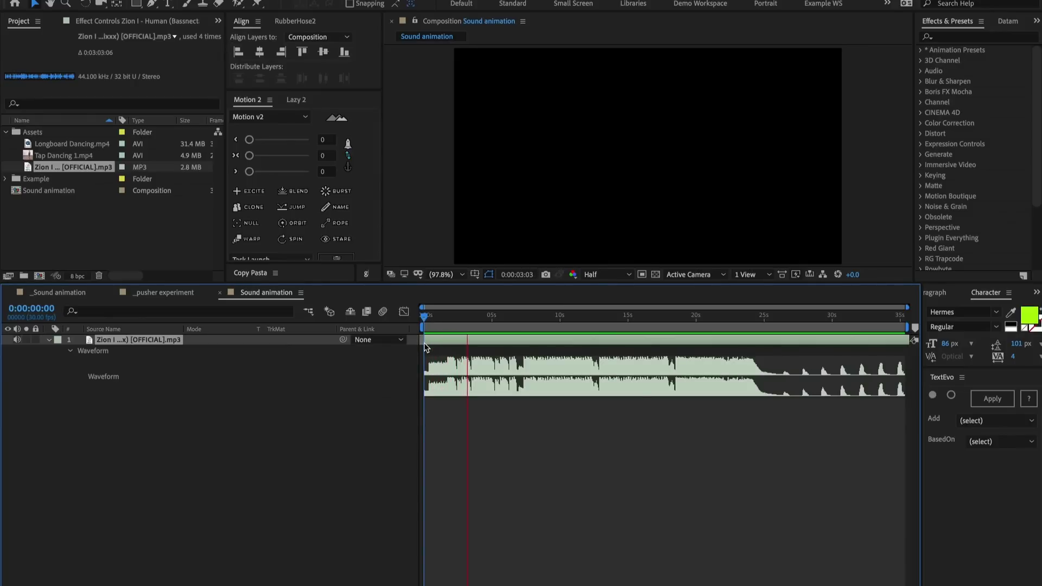
key("space")
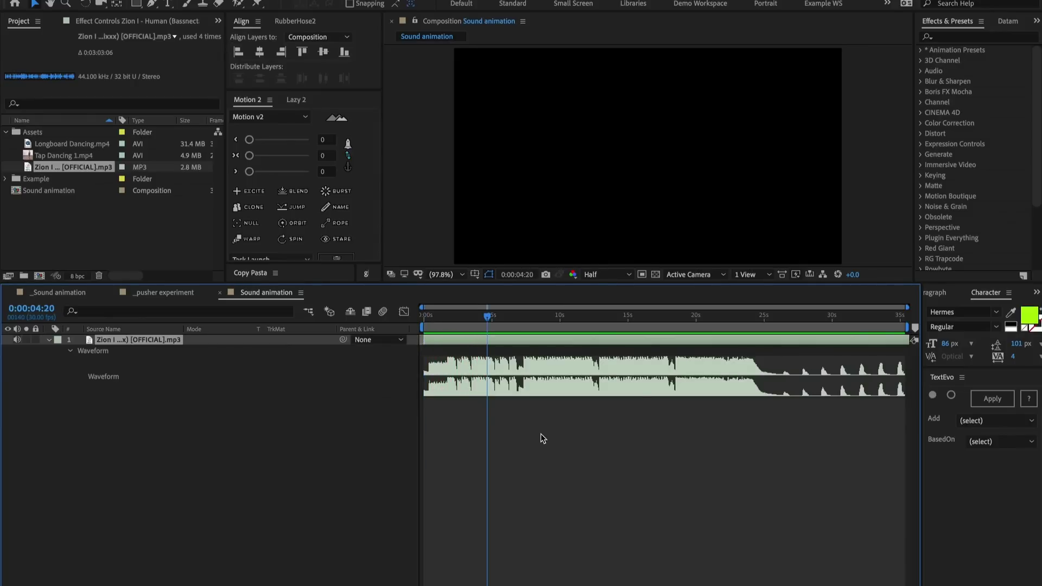
Create a full-frame rectangle shape layer and apply Audio Spectrum to it with the Zion I MP3 as its audio layer.
left_click(541, 434)
double_click(137, 4)
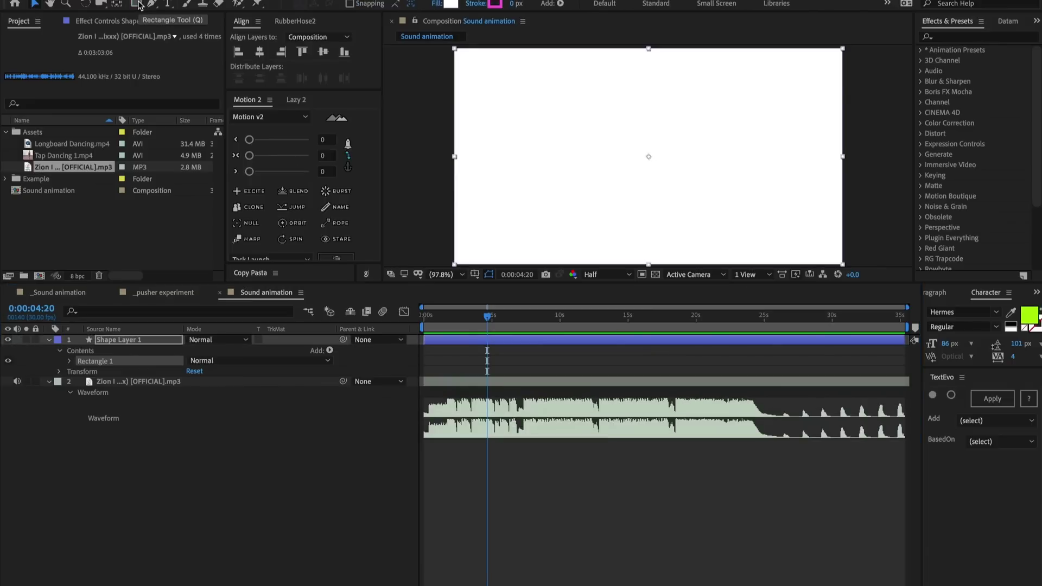
left_click(951, 38)
type("audio")
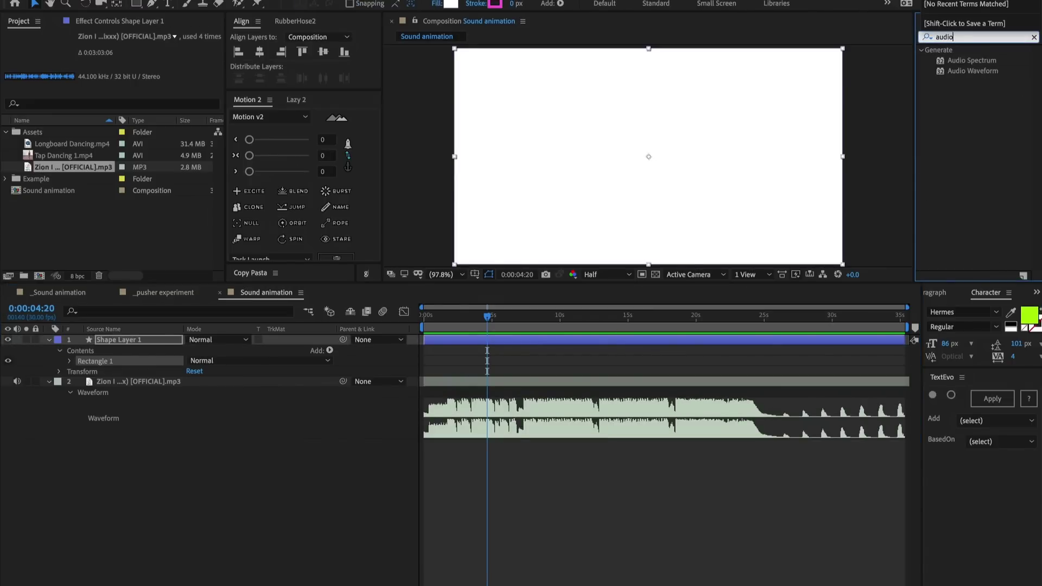
left_click_drag(980, 63, 690, 153)
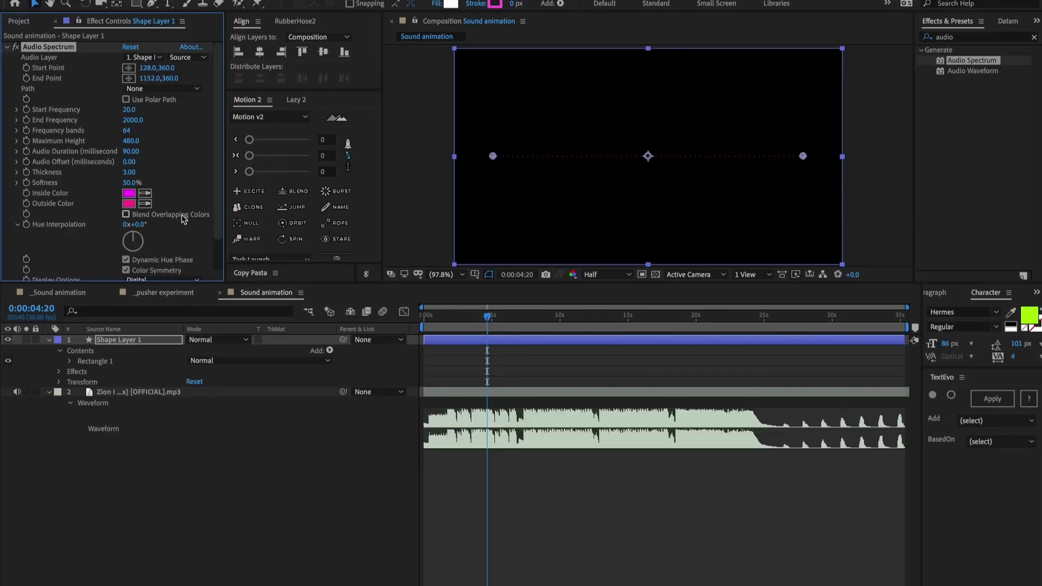
left_click(144, 57)
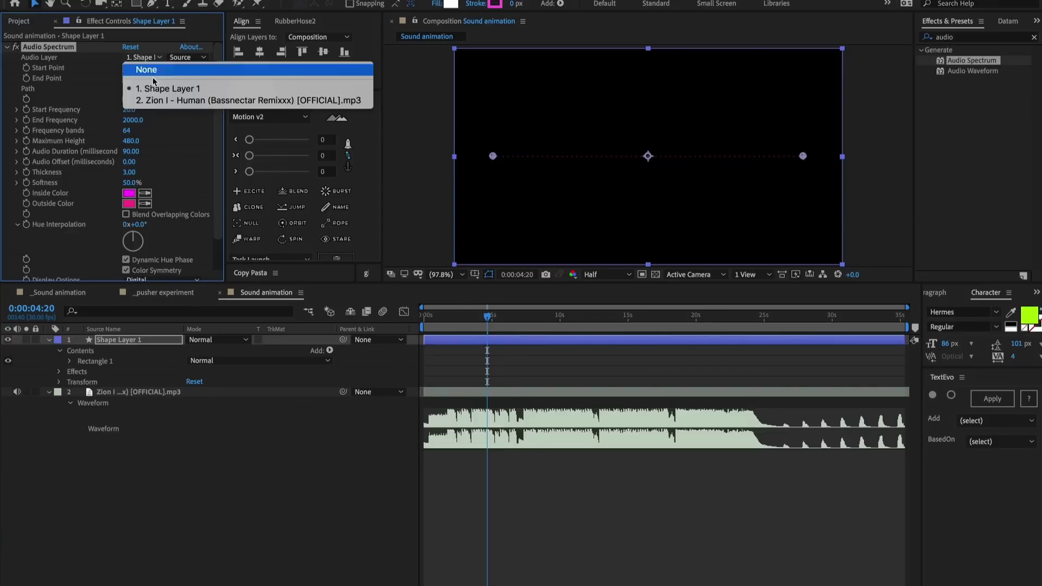
left_click(166, 102)
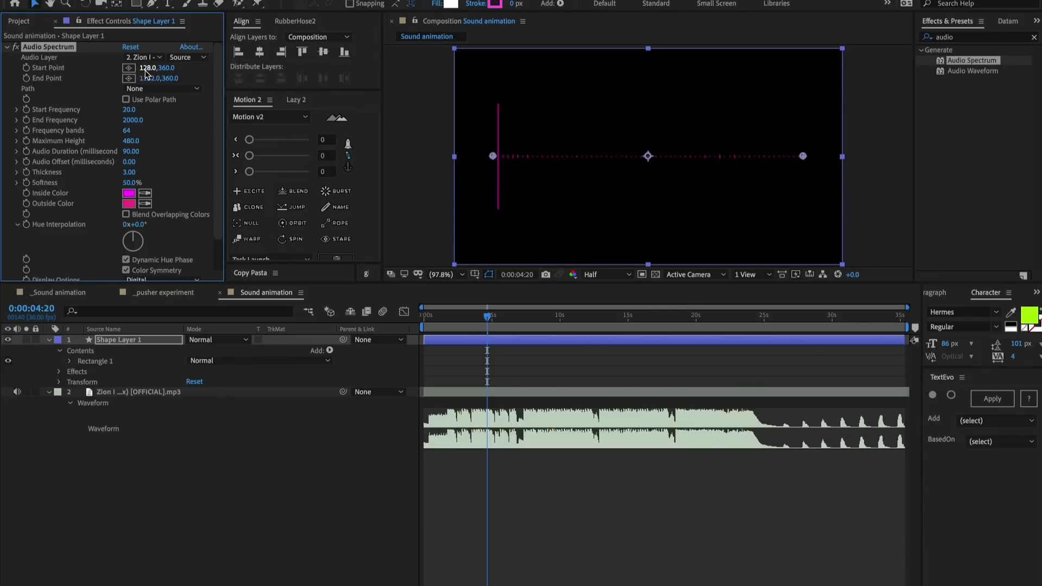
Place the spectrum along the frame's lower edge, with start point about 26.6, 711.8 and end point about 1227.7, 711.8.
left_click(128, 67)
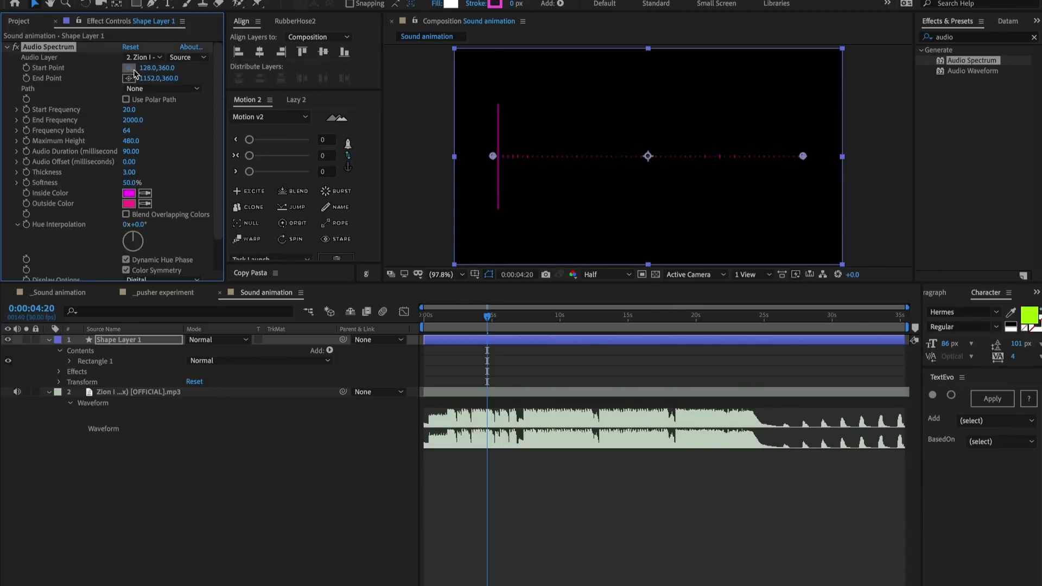
left_click(462, 264)
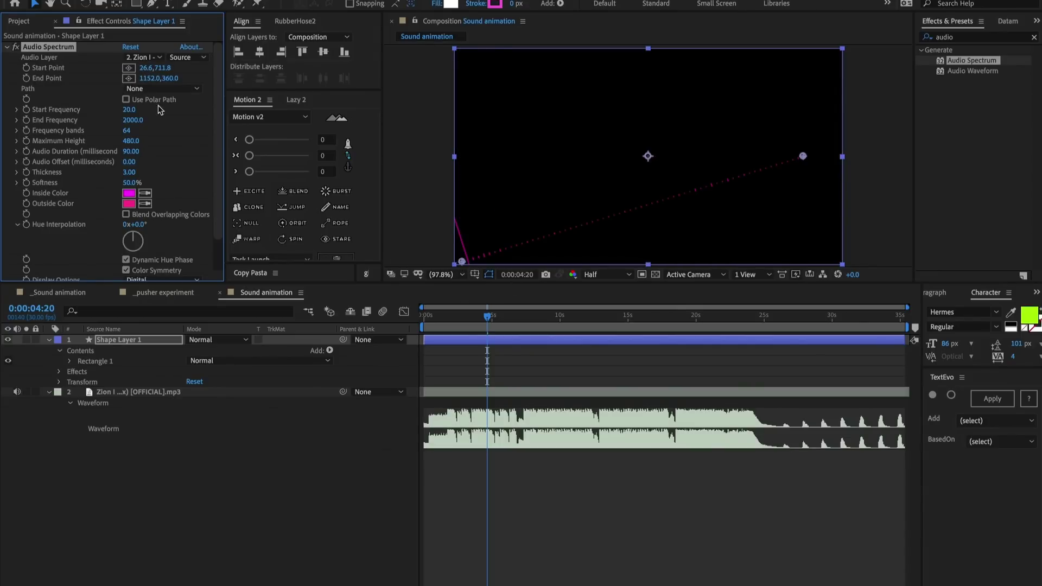
left_click(165, 69)
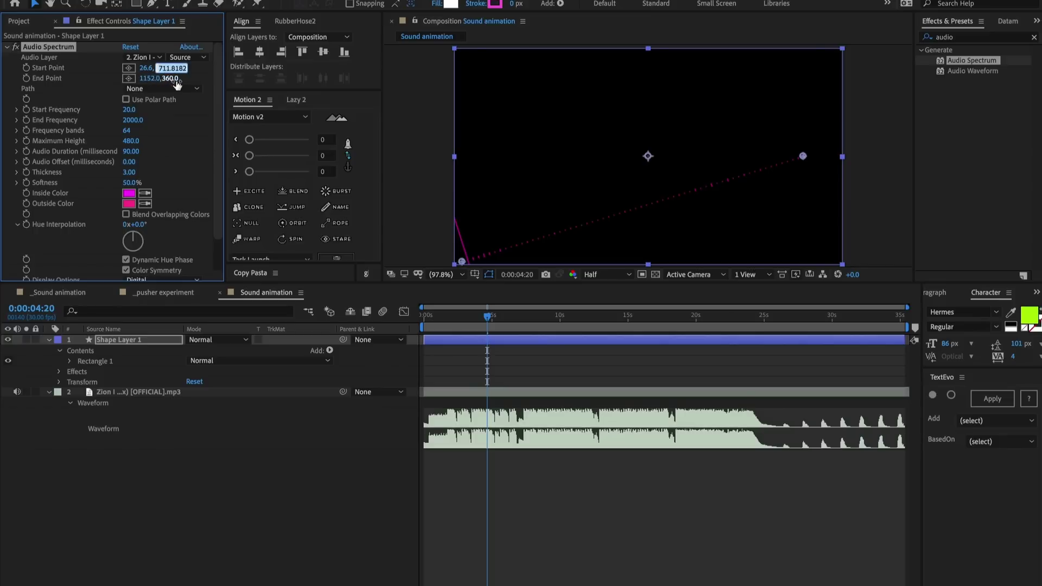
left_click(173, 78)
key("ctrl+v")
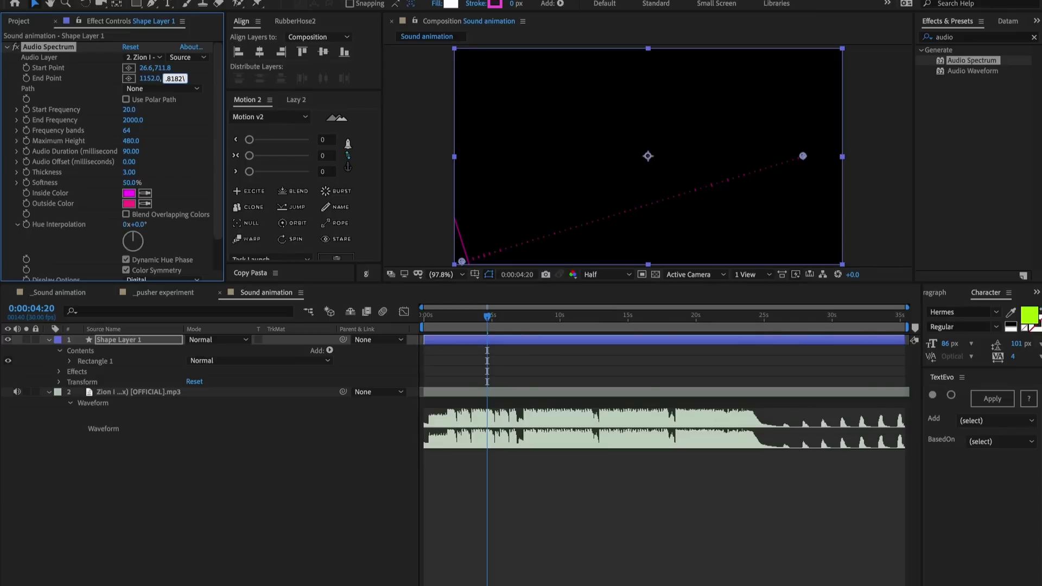
key("Return")
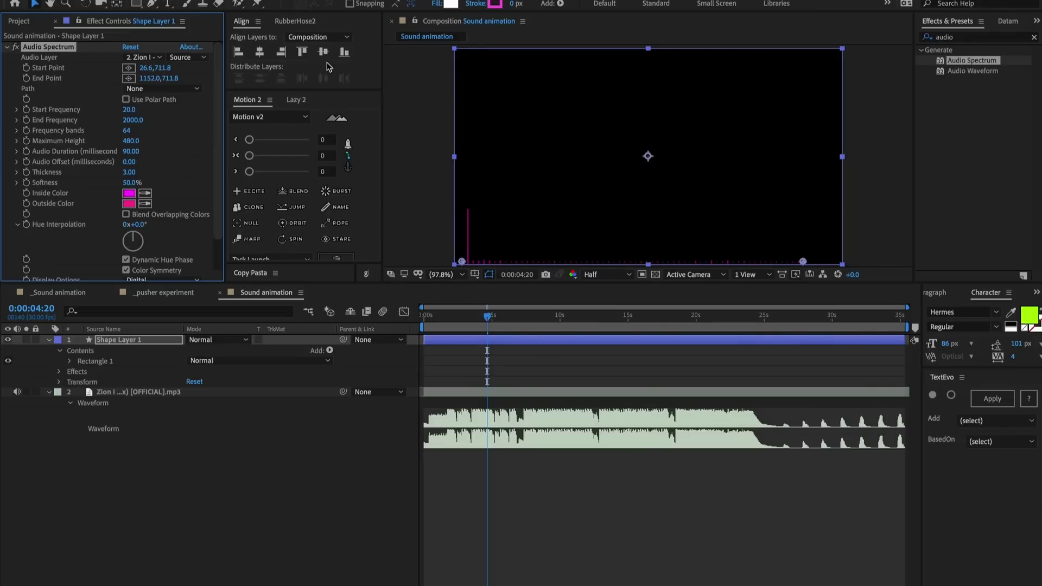
left_click_drag(803, 262, 827, 263)
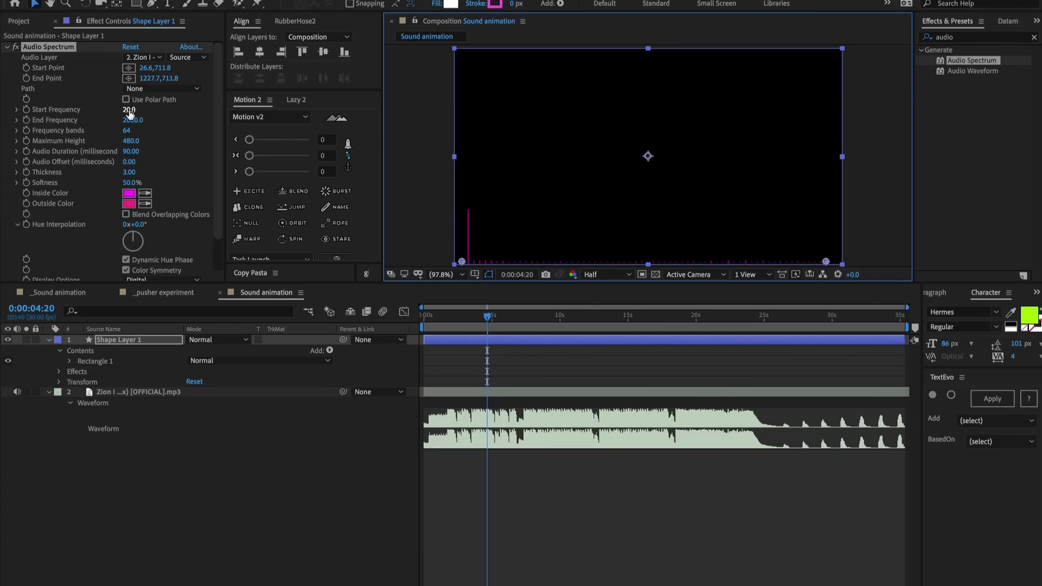
Set the spectrum's frequency bands to 75 and its thickness to 10.
left_click(128, 132)
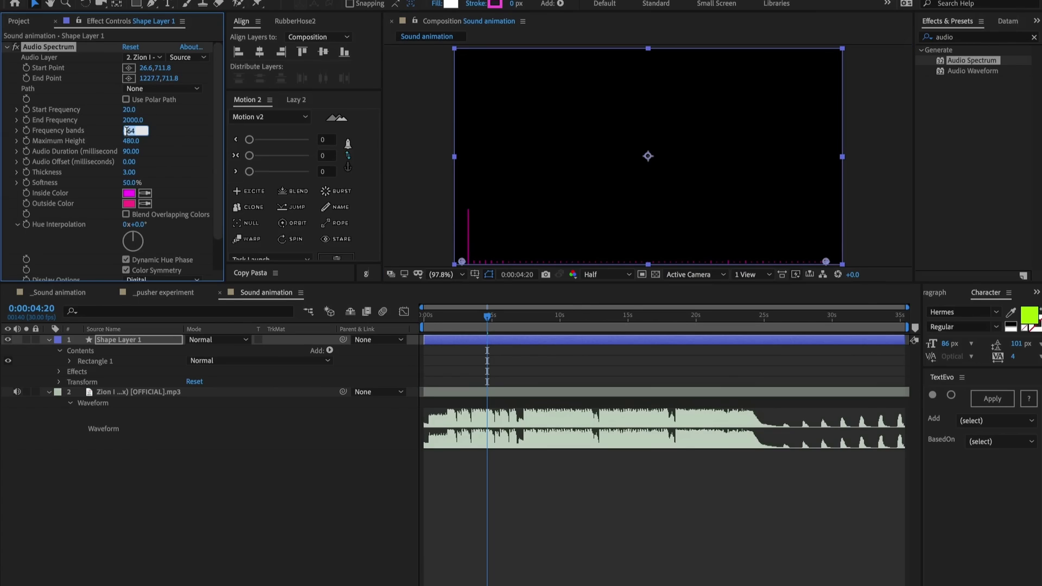
key("Return")
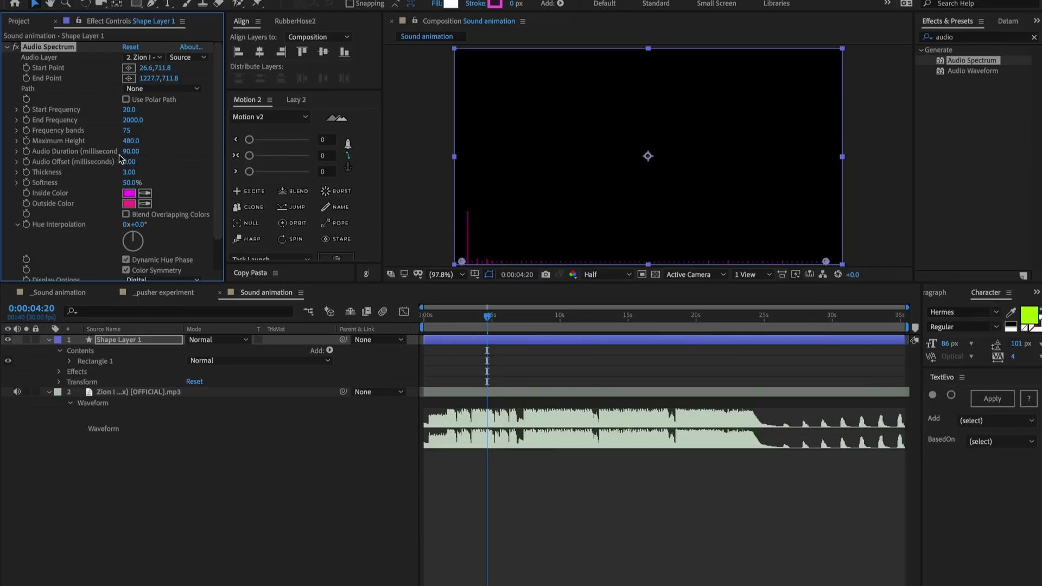
left_click(129, 172)
type("10")
key("Return")
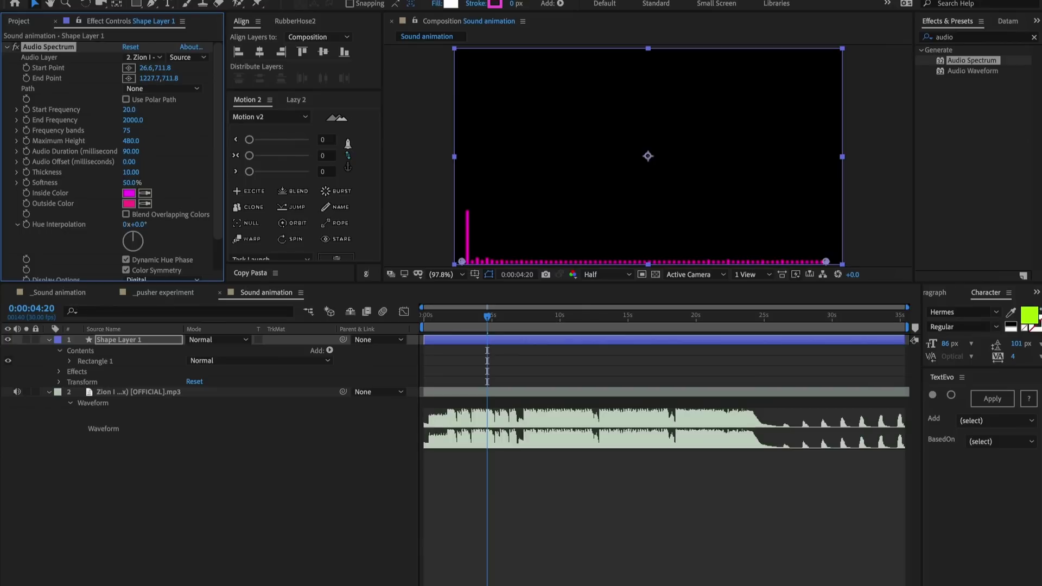
Set the spectrum's softness to 0% and limit its bars to Side A.
left_click(133, 183)
type("0")
key("Return")
scroll(79, 223, "down", 2)
left_click(168, 263)
left_click(172, 275)
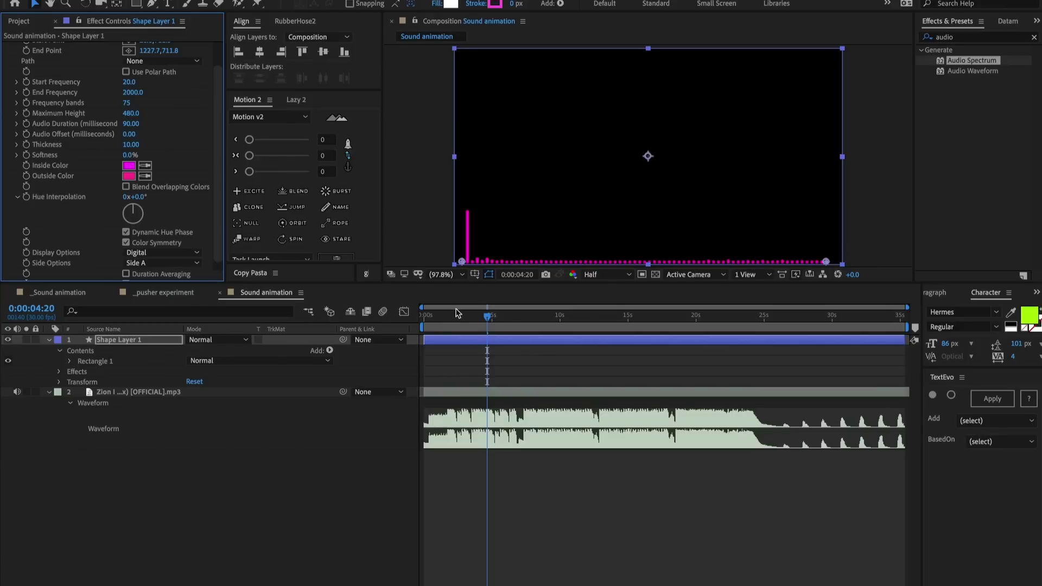
Raise the spectrum's maximum height to 1800 and preview the animation from the start.
left_click_drag(456, 317, 464, 317)
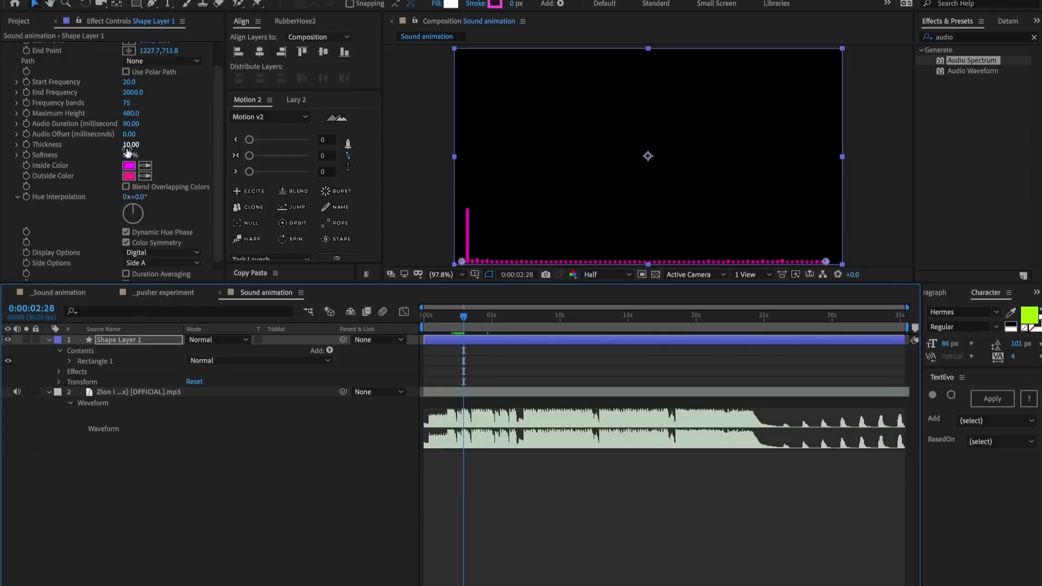
left_click_drag(126, 113, 200, 114)
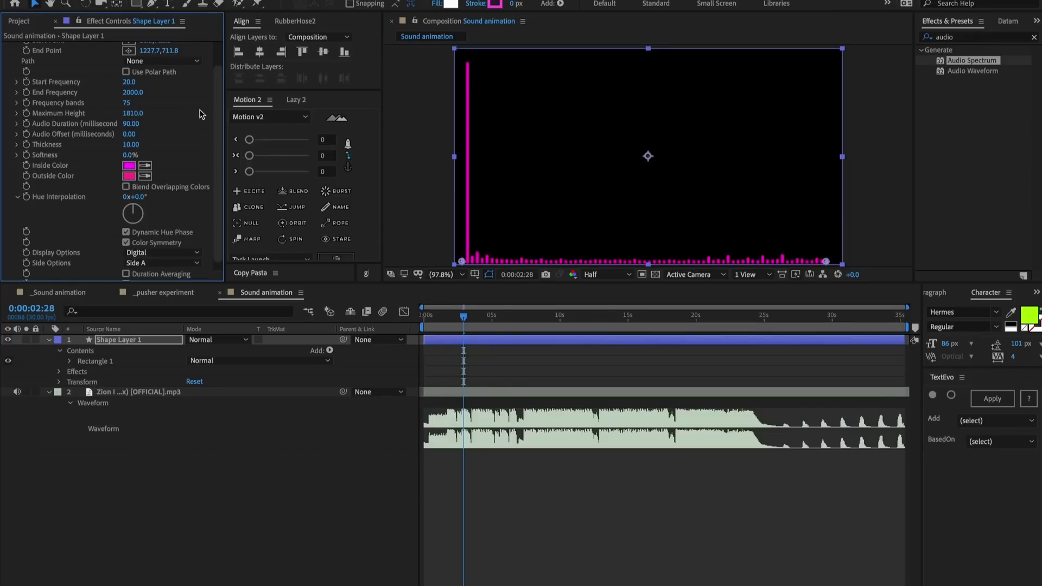
left_click(318, 322)
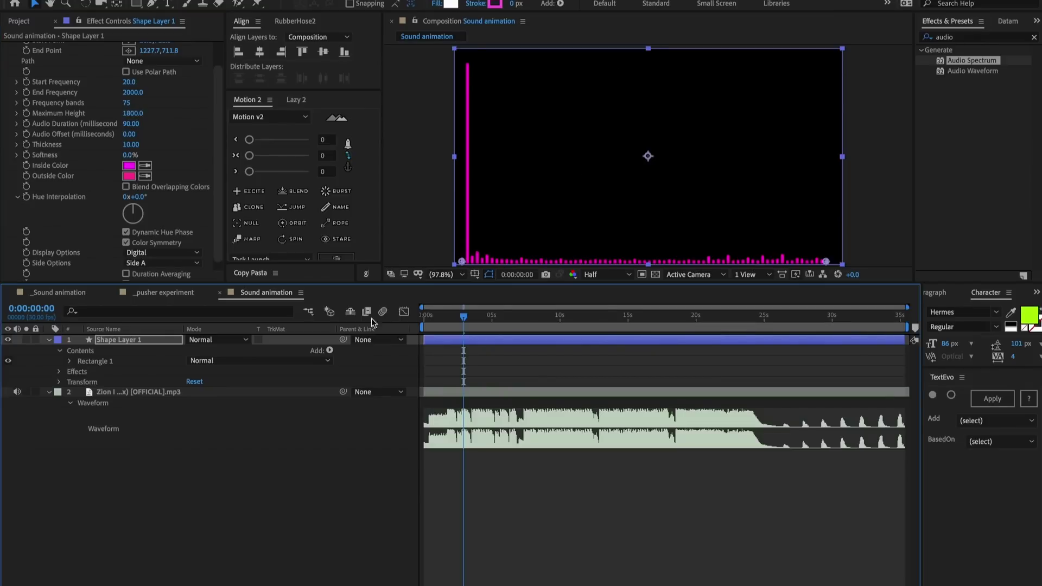
key("Home")
key("space")
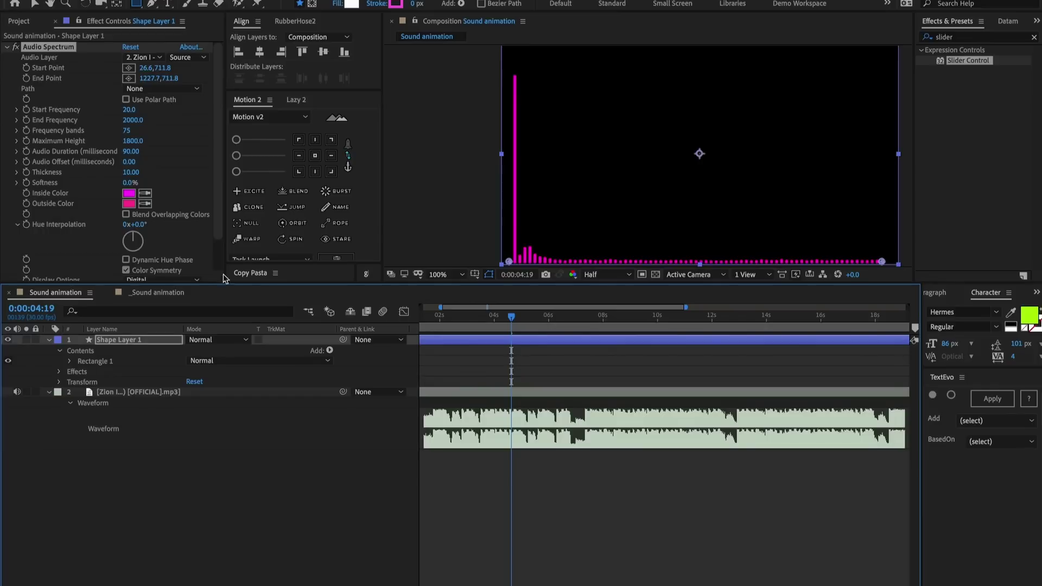
Change the spectrum's inside and outside colors to white.
left_click(129, 197)
left_click_drag(41, 70, 27, 62)
key("Return")
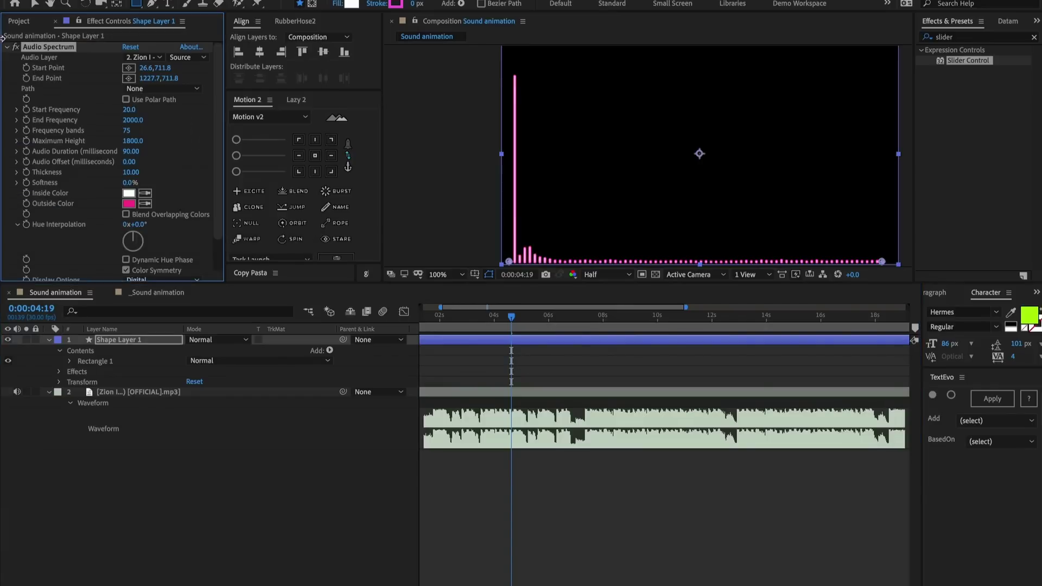
left_click(129, 204)
left_click_drag(102, 142, 24, 66)
key("Return")
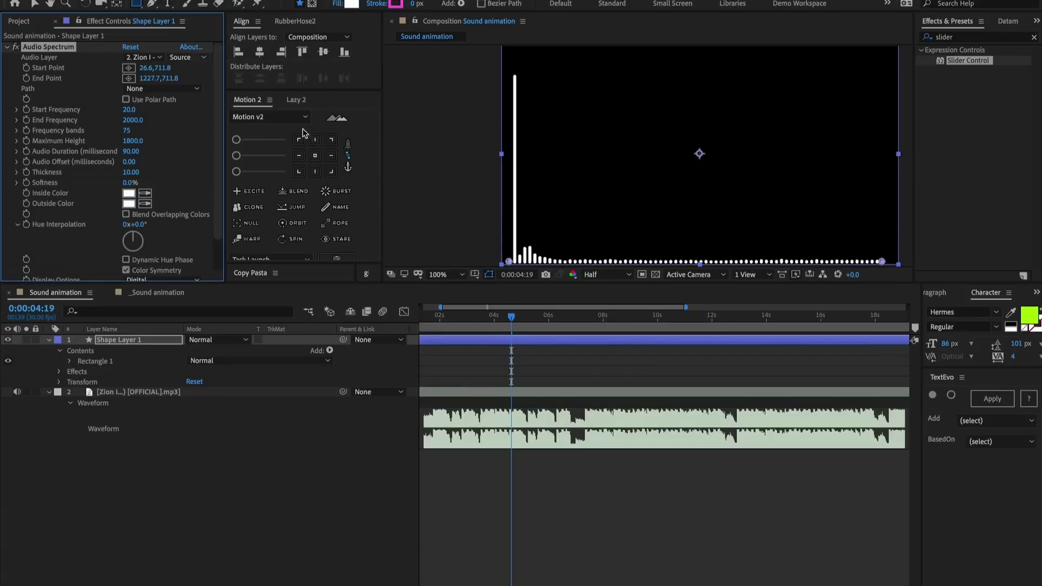
Draw a small square on a new shape layer, above and left of the composition's center.
left_click(486, 476)
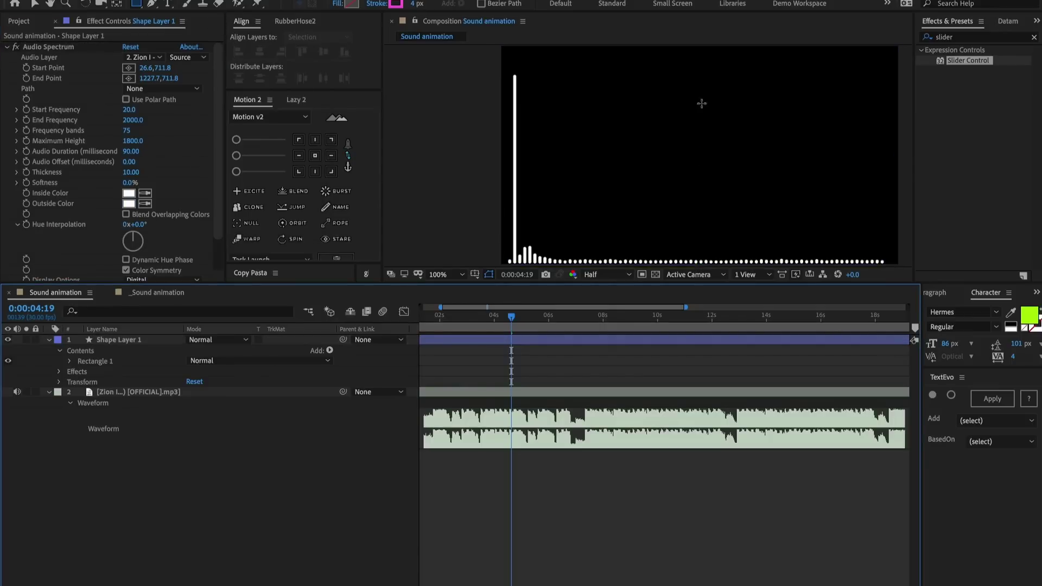
left_click_drag(603, 102, 625, 122)
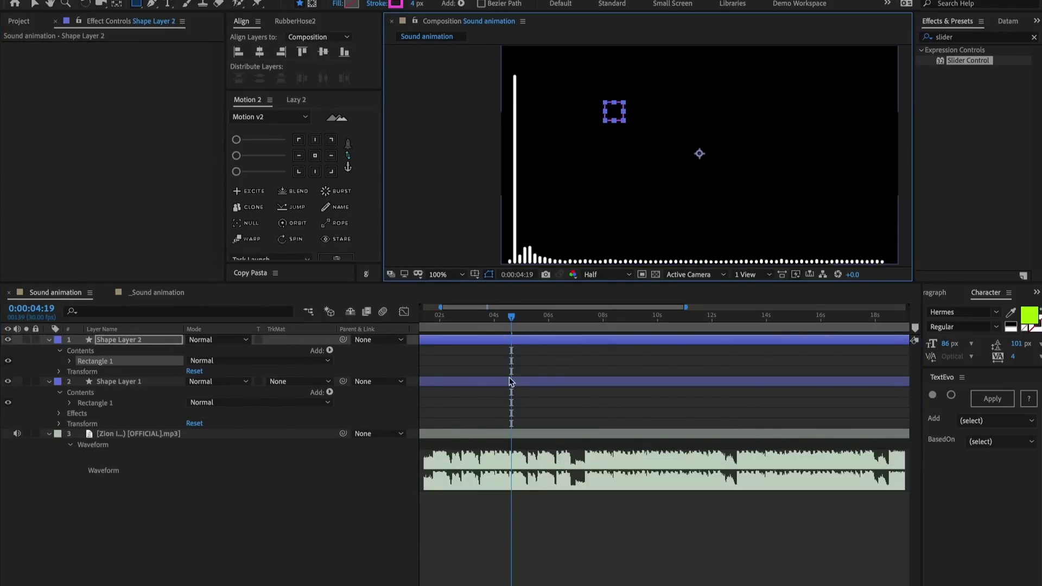
Move the anchor point of the square's shape layer to the center of the square.
left_click(508, 341)
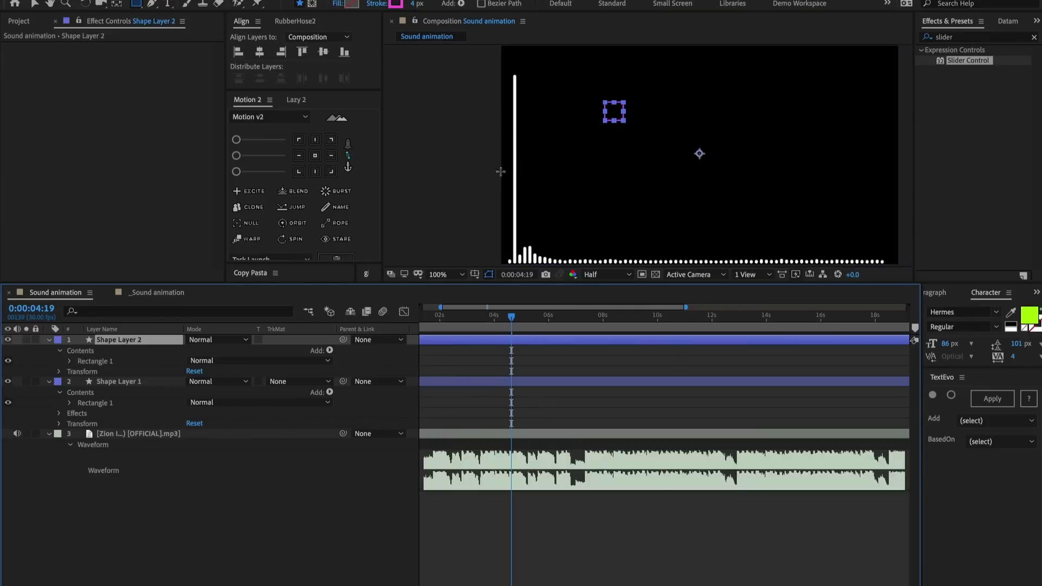
key("y")
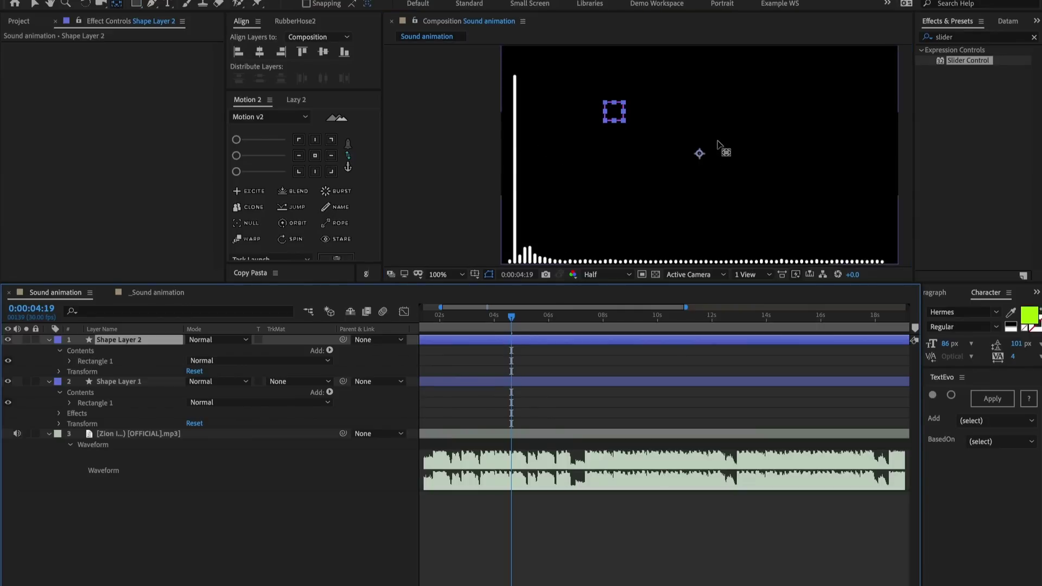
left_click_drag(702, 157, 614, 111)
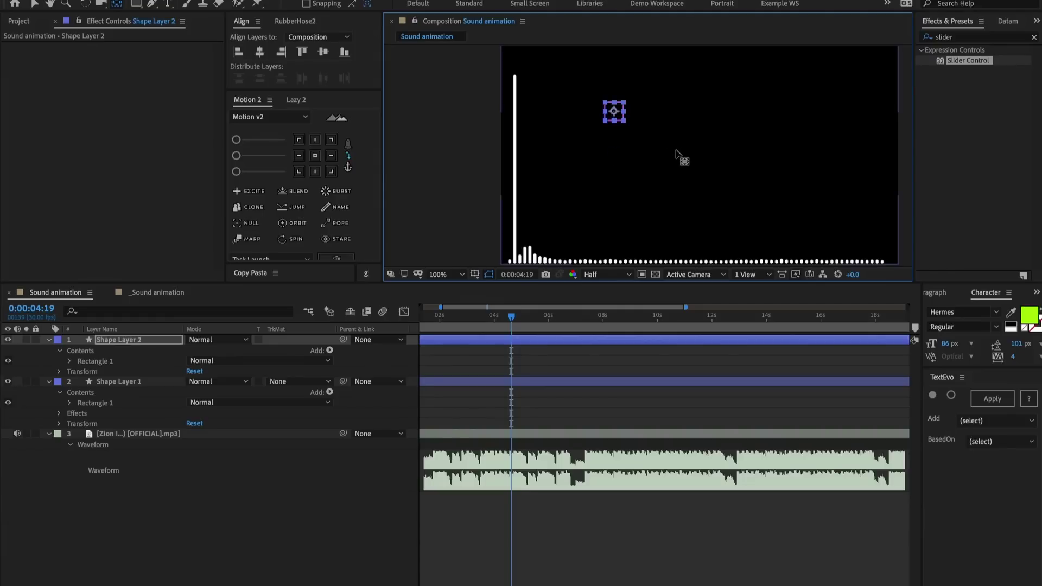
left_click(516, 340)
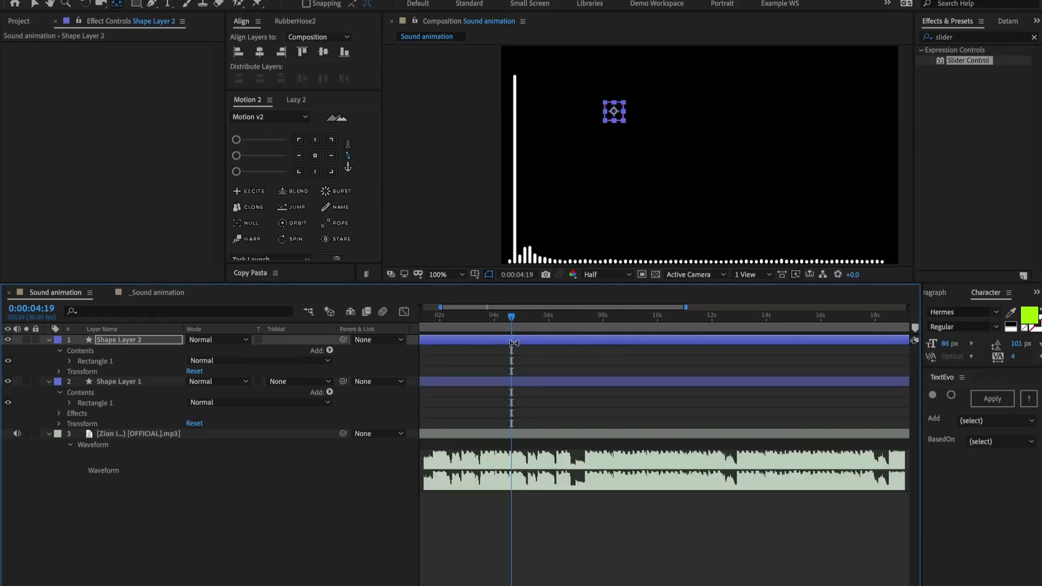
key("v")
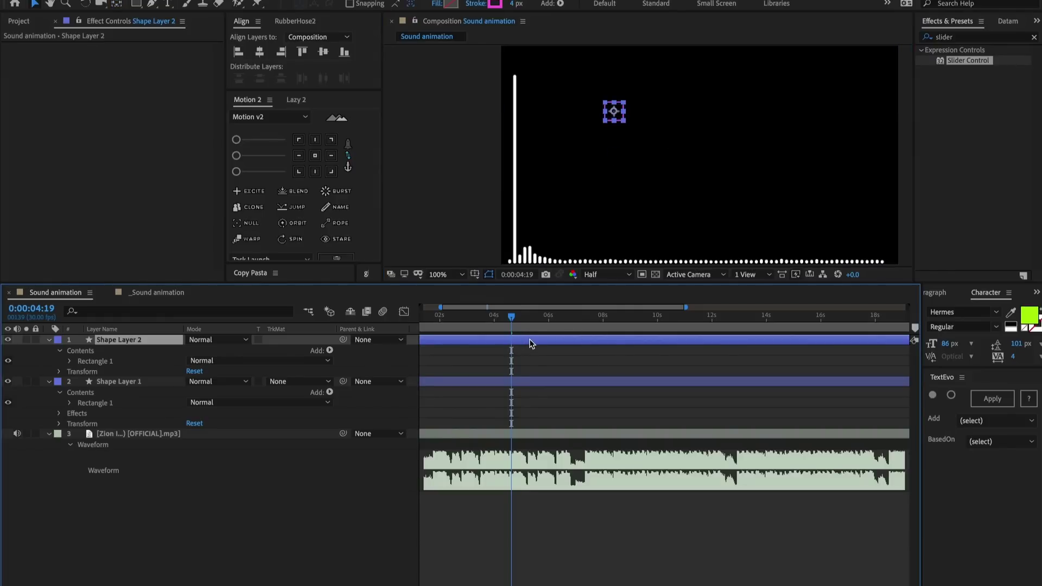
Step through the frames around 0:00:04:15 and play back to examine how the low-frequency spectrum bars react to the beat.
key("Page_Up")
key("Page_Up")
key("Page_Up")
key("Page_Up")
key("Page_Up")
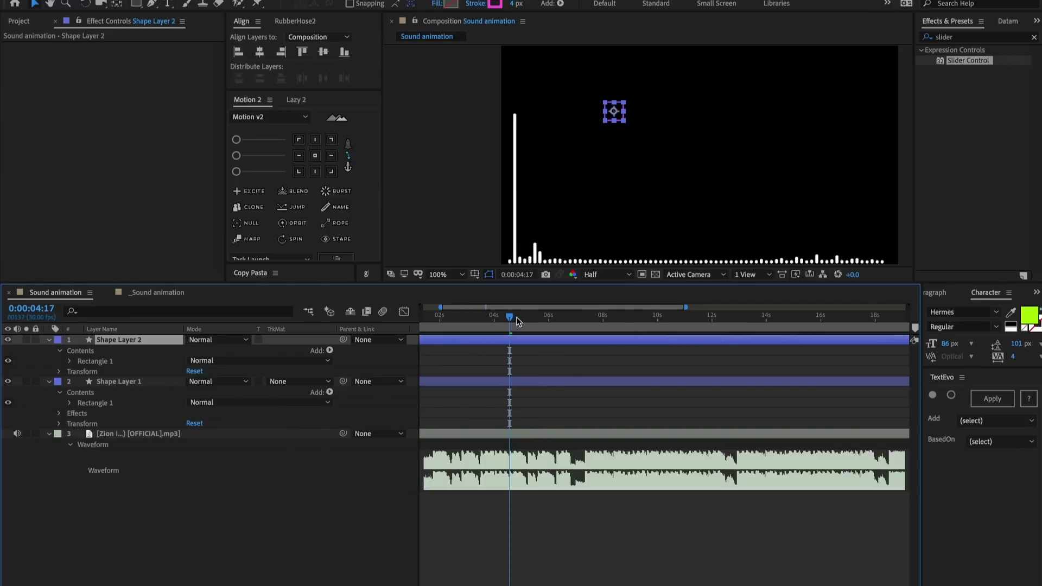
key("Page_Down")
key("Page_Down")
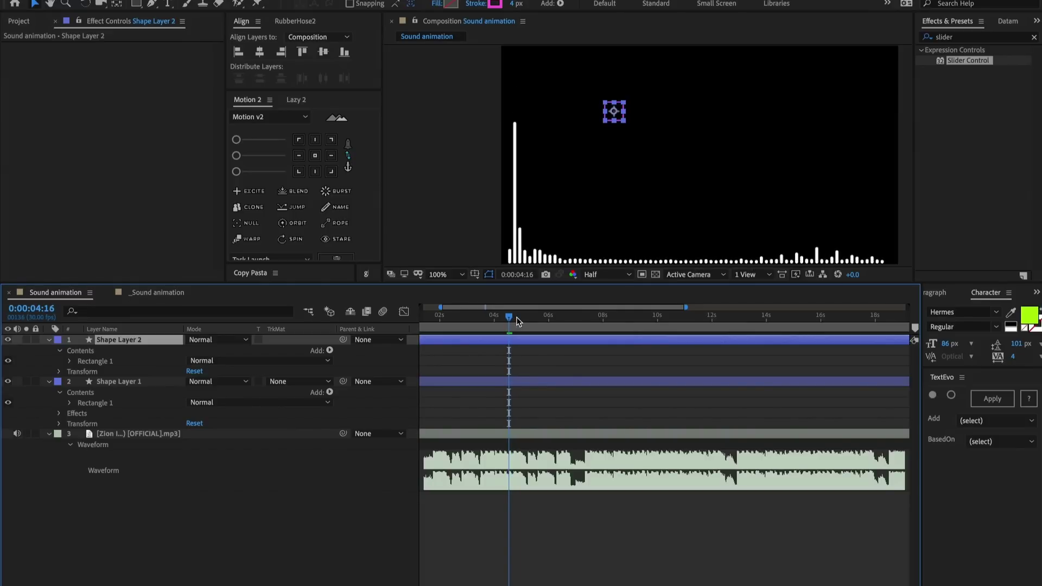
key("Page_Up")
key("Page_Up")
key("Page_Down")
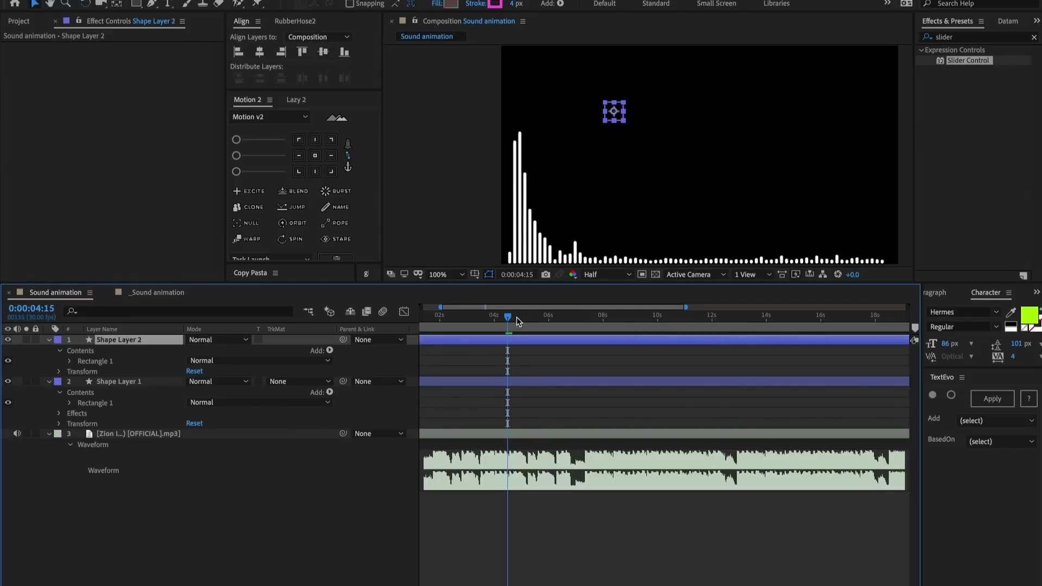
key("Page_Down")
left_click_drag(516, 321, 490, 321)
key("space")
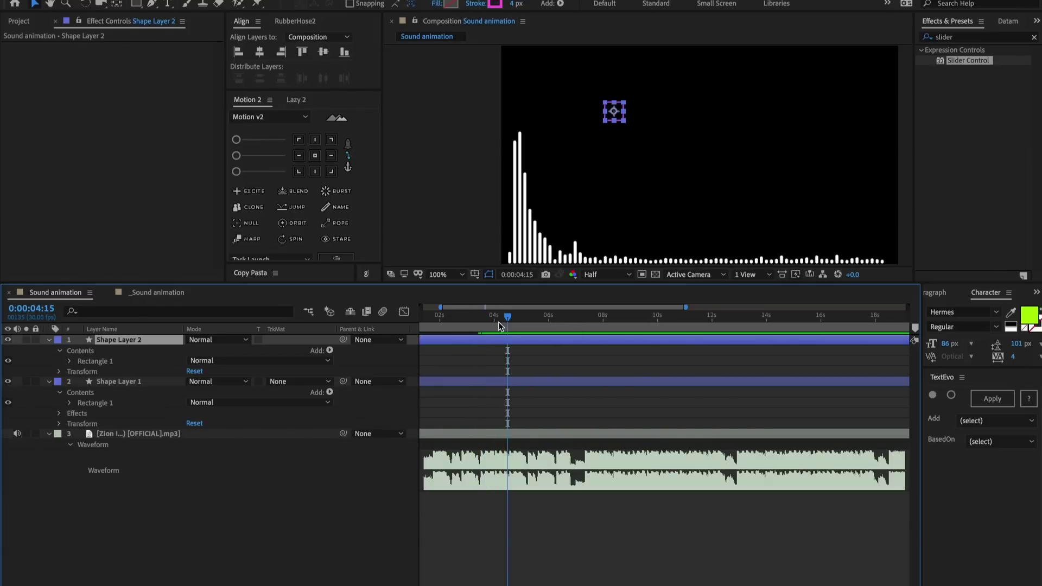
At 0:00:03:29, move the square onto the tall low-frequency bars, centered on the third bar near its peak.
left_click(497, 321)
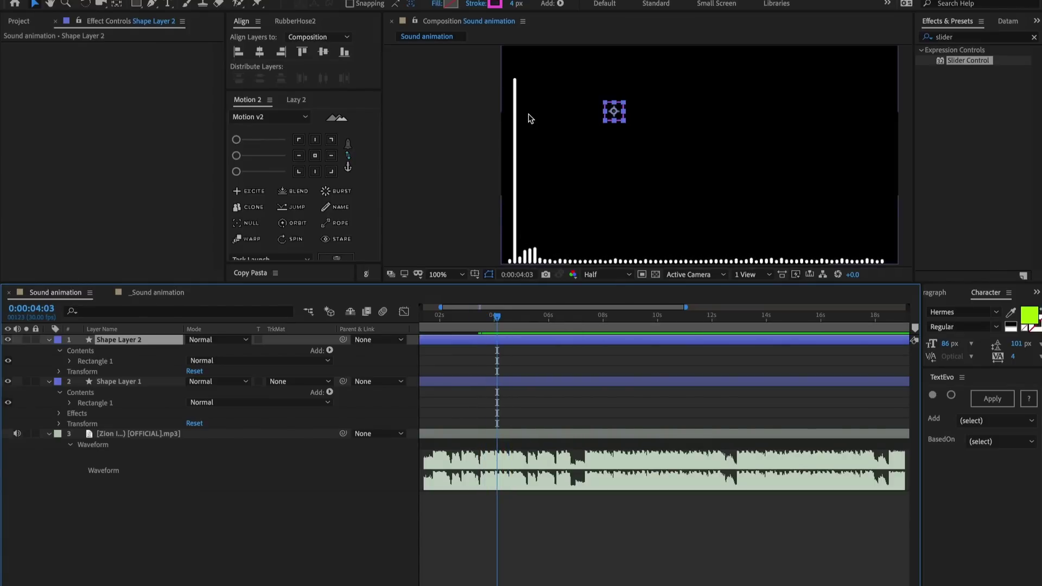
key("Page_Up")
key("Page_Up")
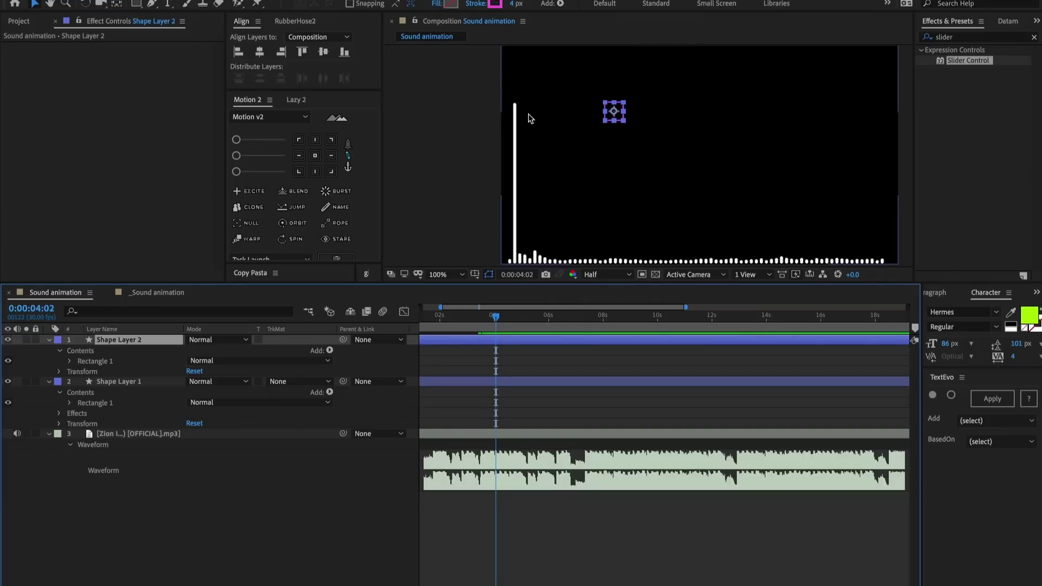
key("Page_Up")
key("Page_Up")
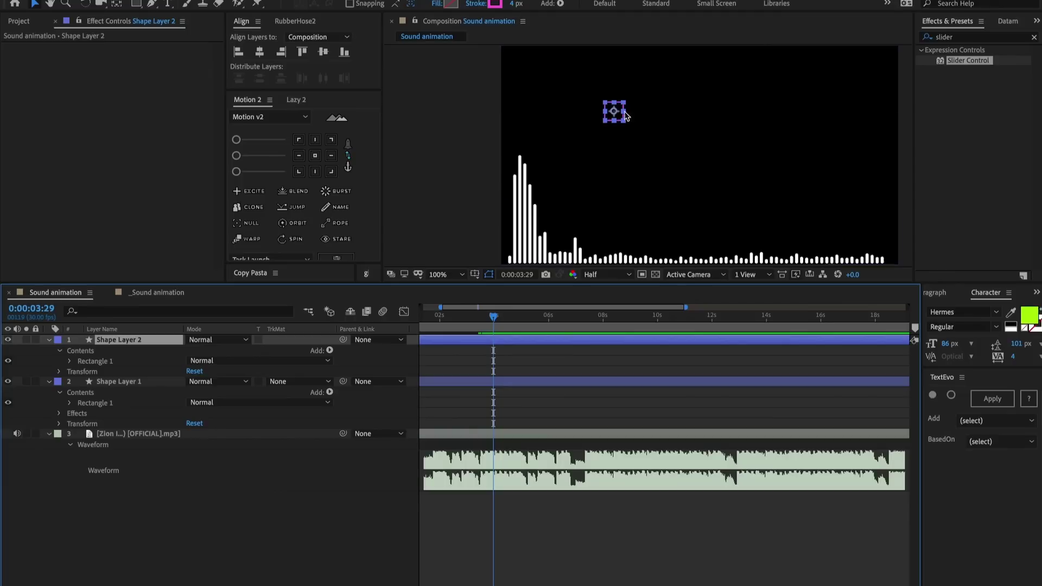
left_click_drag(616, 114, 520, 173)
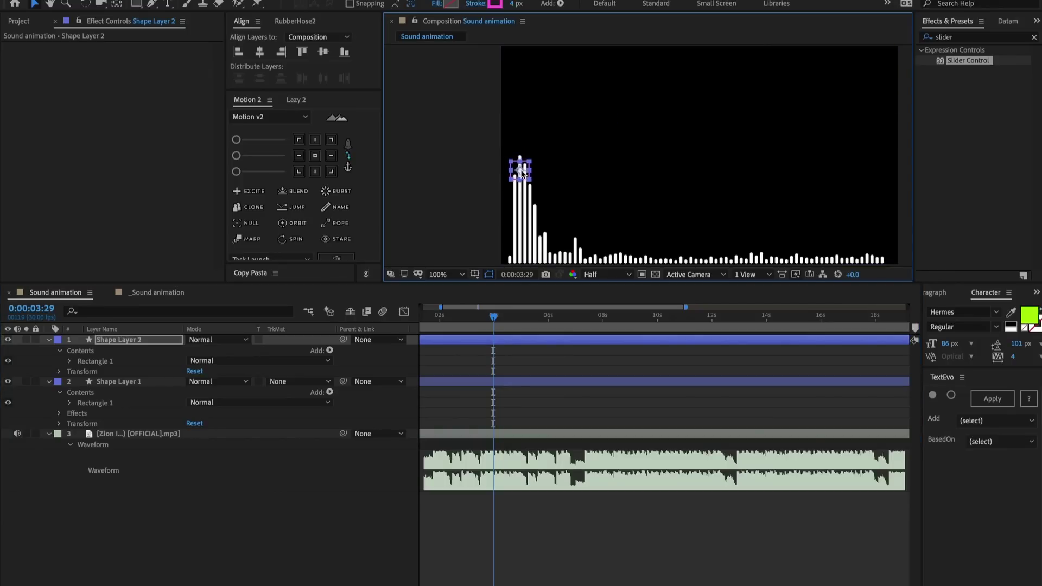
Compare adjacent frames and fine-tune the square slightly lower on the third bar, below its peak.
key("period")
scroll(624, 152, "left", 3)
key("Page_Down")
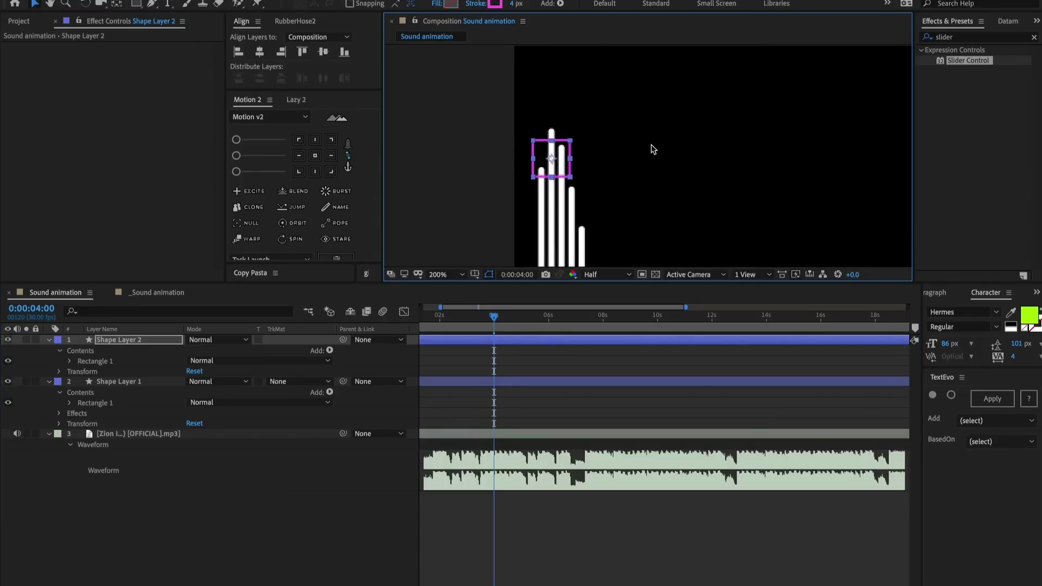
key("Page_Up")
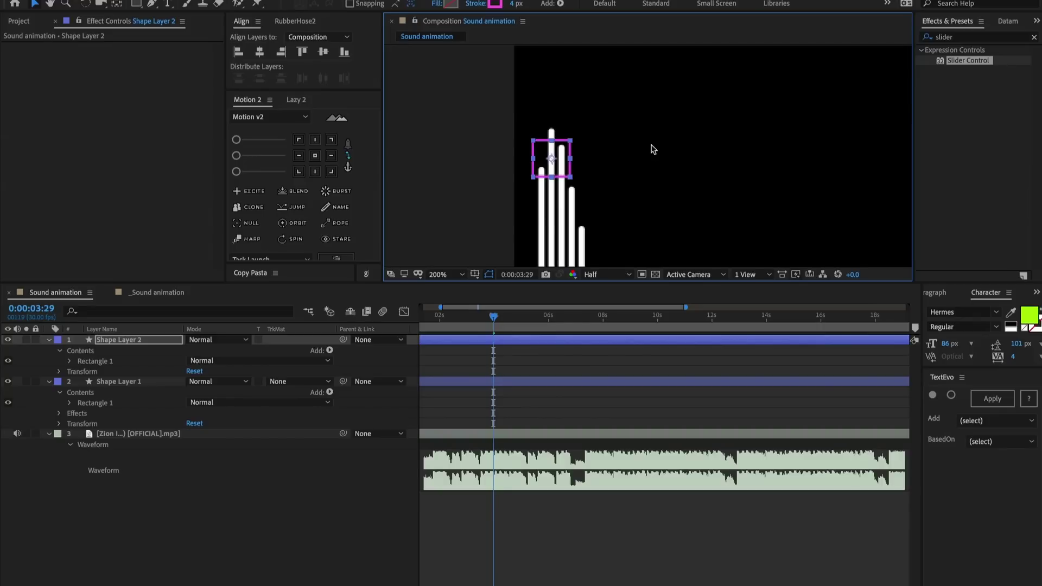
key("Page_Down")
key("Page_Up")
left_click_drag(628, 186, 623, 179)
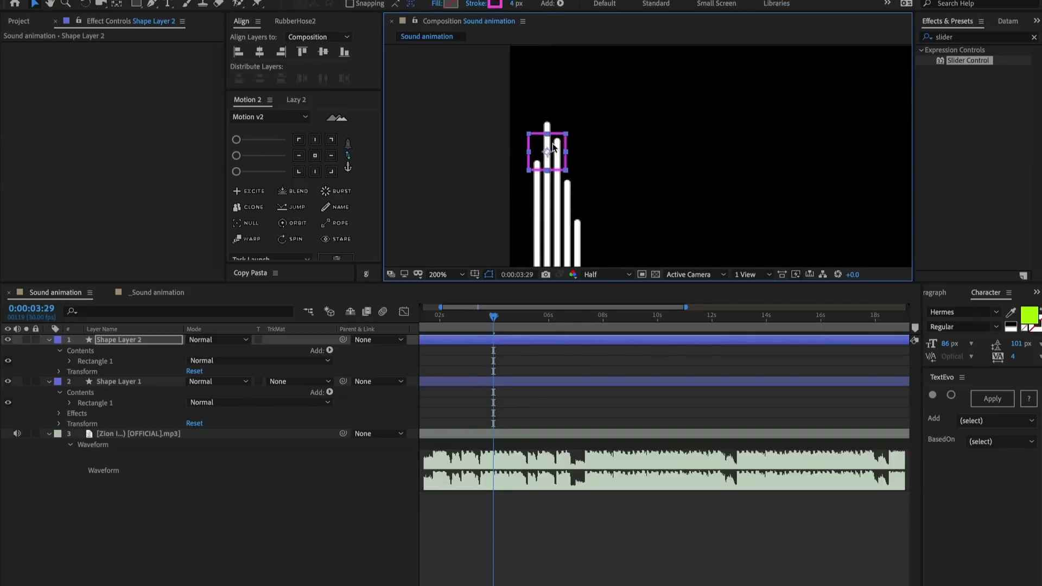
left_click_drag(545, 154, 522, 146)
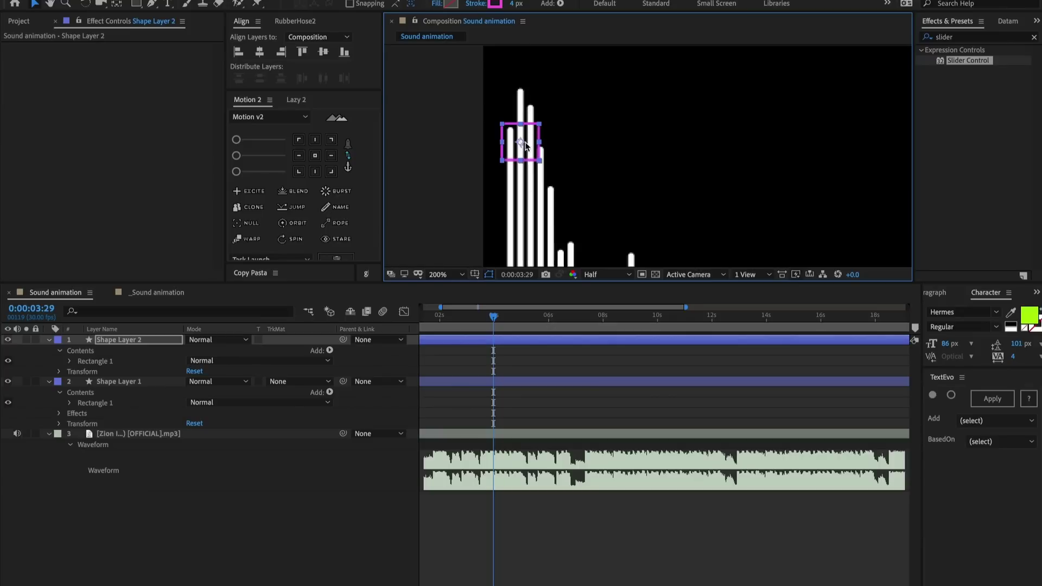
left_click_drag(522, 146, 522, 150)
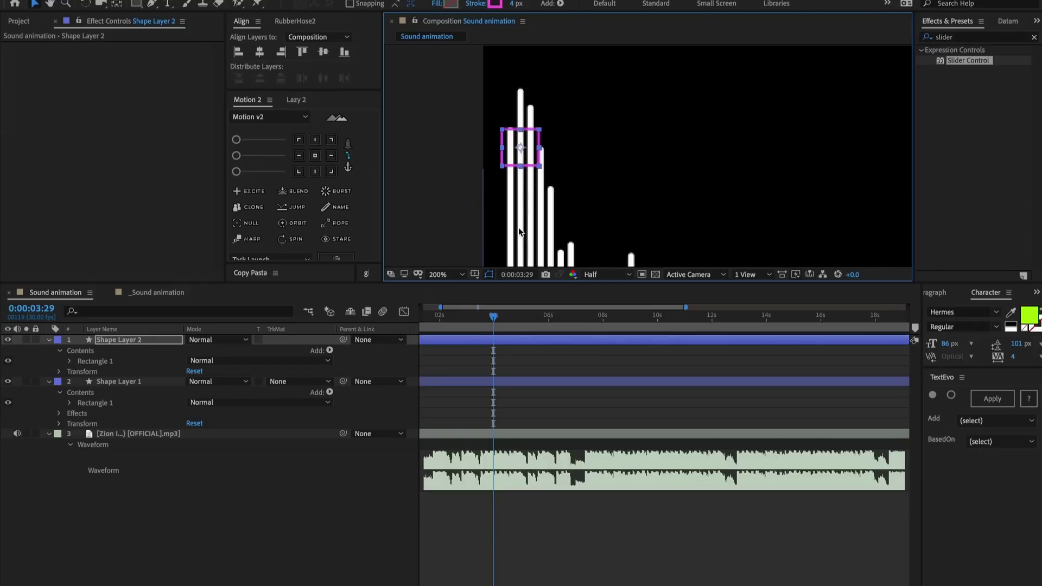
key("comma")
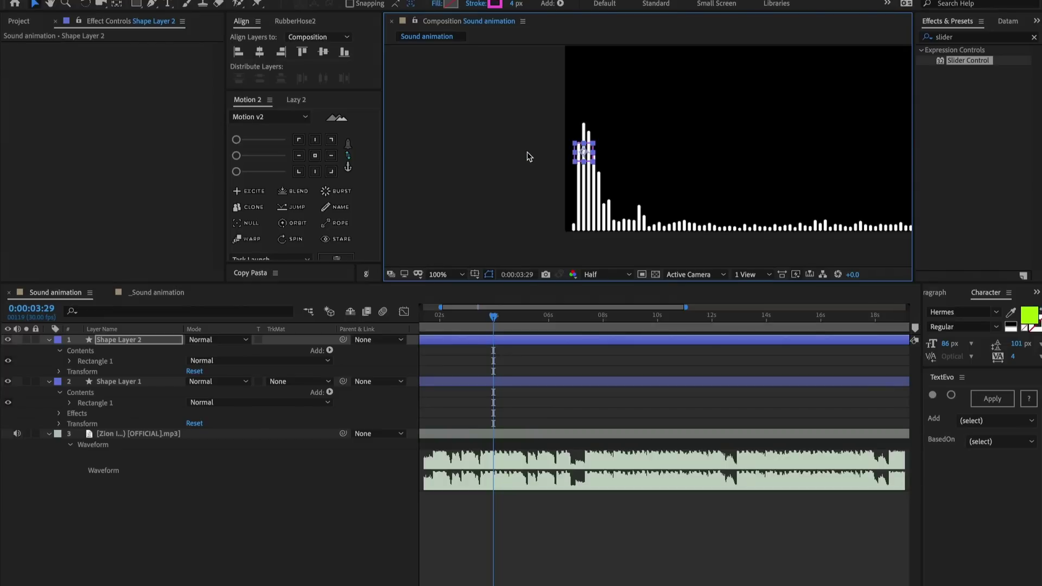
Rename the square's shape layer as Reader and duplicate it.
left_click(129, 349)
key("Return")
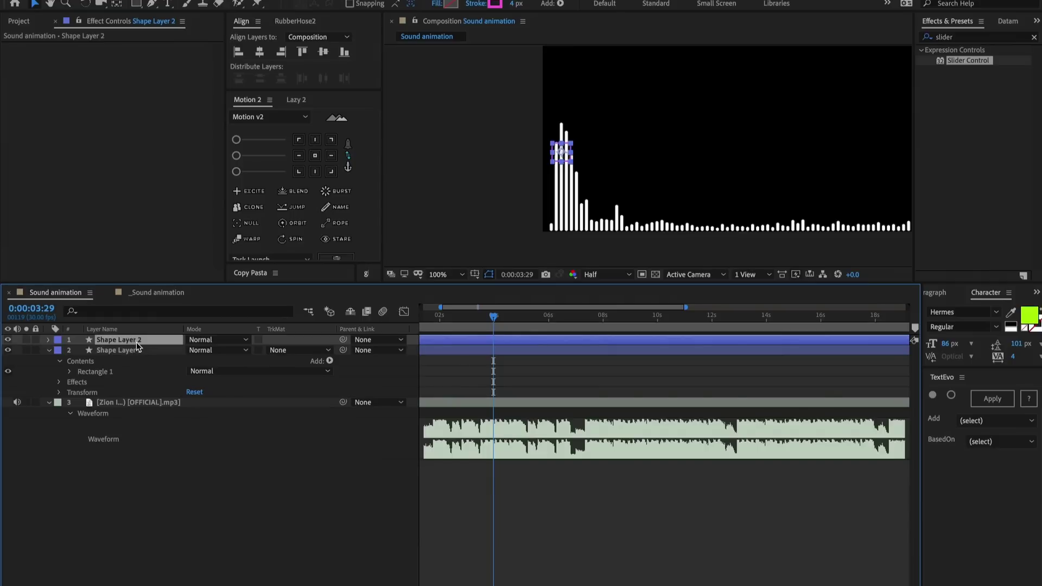
type("Reader")
key("Return")
key("ctrl+d")
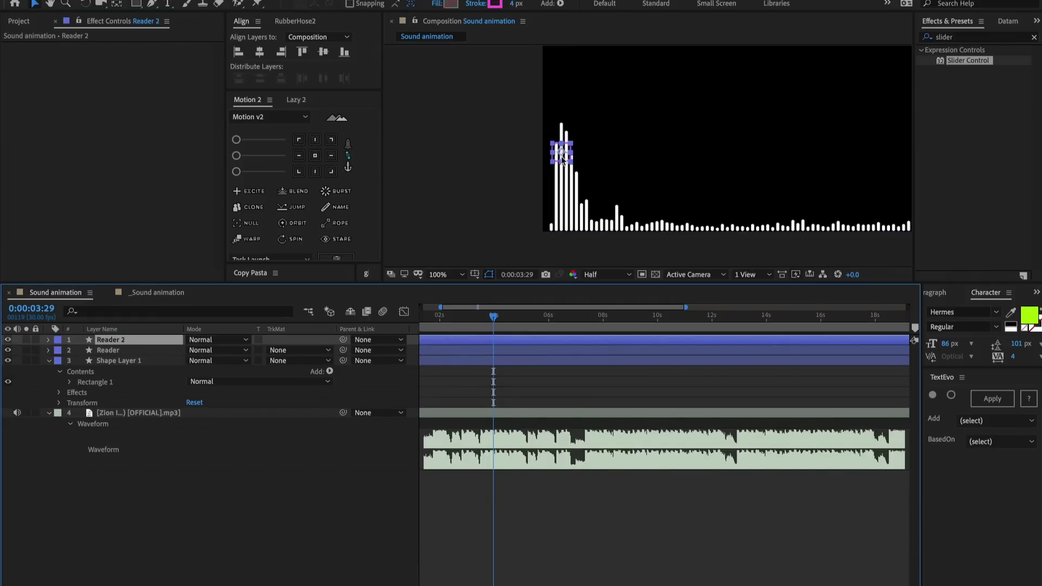
Move the duplicate square across to the right half of the spectrum and preview the animation from 0:00:03:24.
left_click_drag(562, 153, 747, 186)
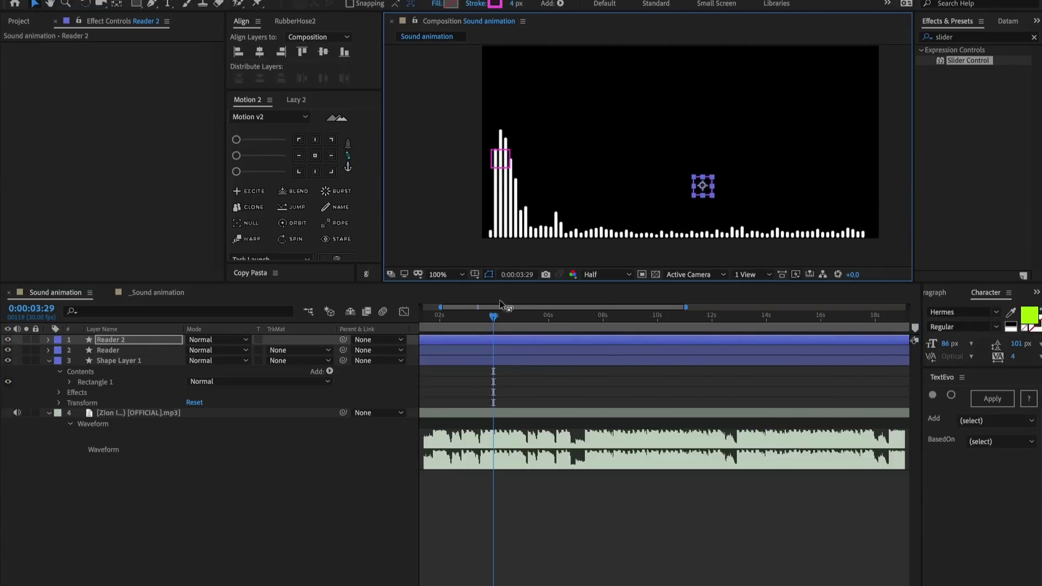
left_click_drag(493, 318, 487, 318)
key("space")
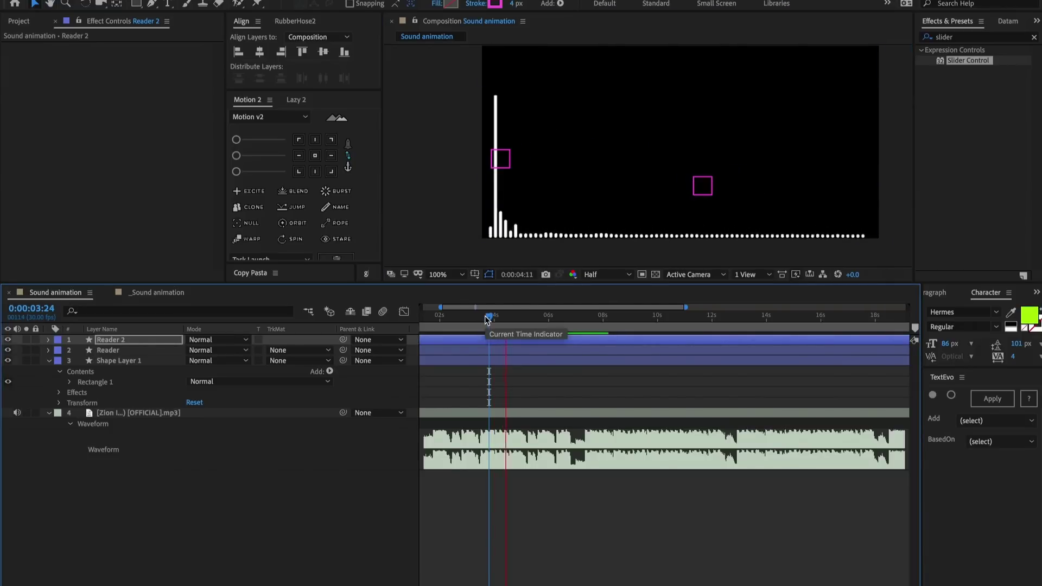
key("space")
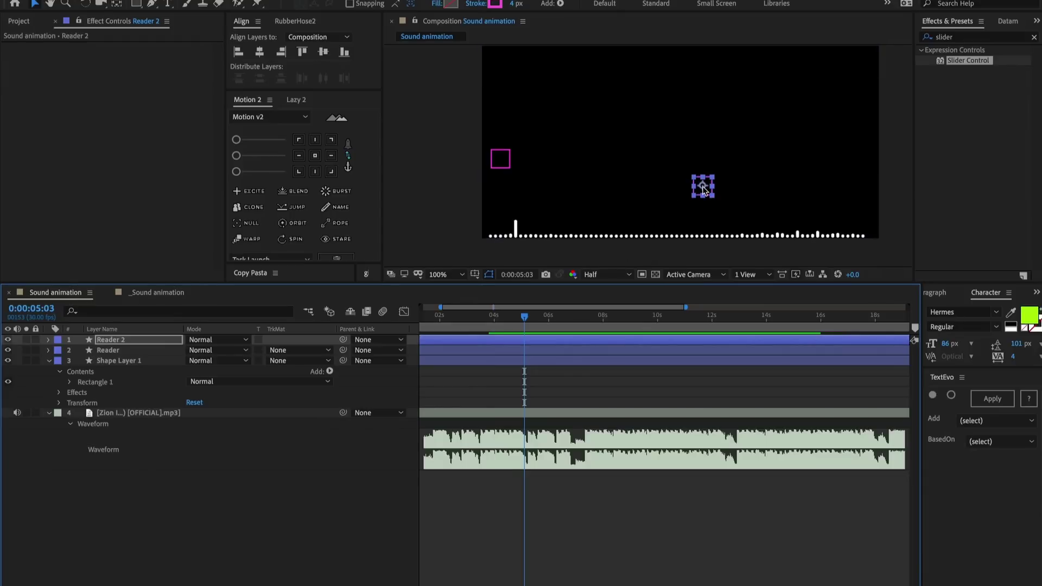
Reposition the duplicate square over the active high-frequency bar near the spectrum's right end, down at its baseline at 0:00:04:25.
left_click_drag(703, 190, 799, 211)
key("=")
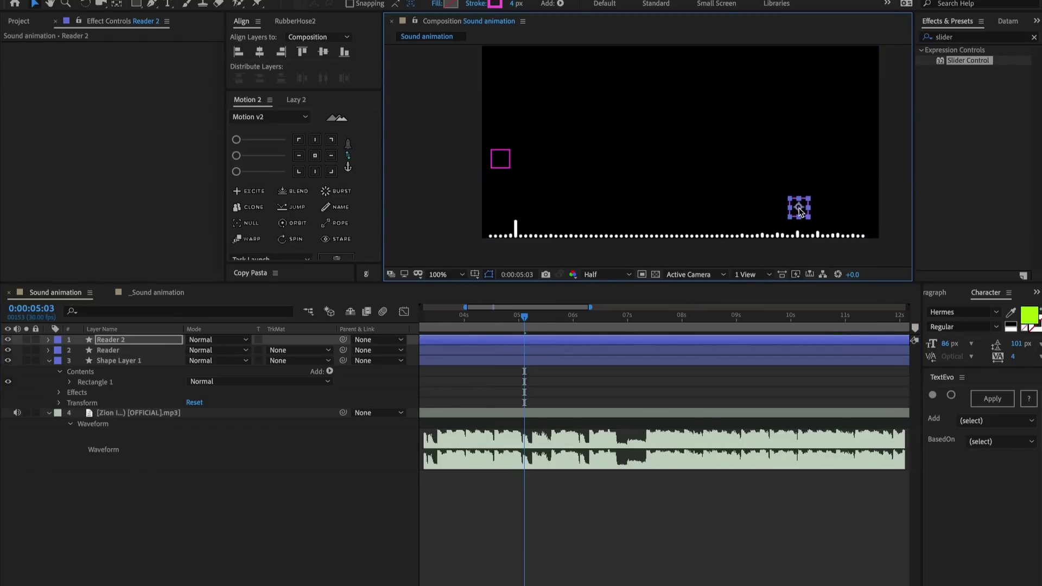
scroll(798, 209, "up", 1)
key("Page_Up")
key("Page_Up")
key("Page_Up")
key("Page_Up")
key("Page_Up")
key("Page_Up")
key("Page_Up")
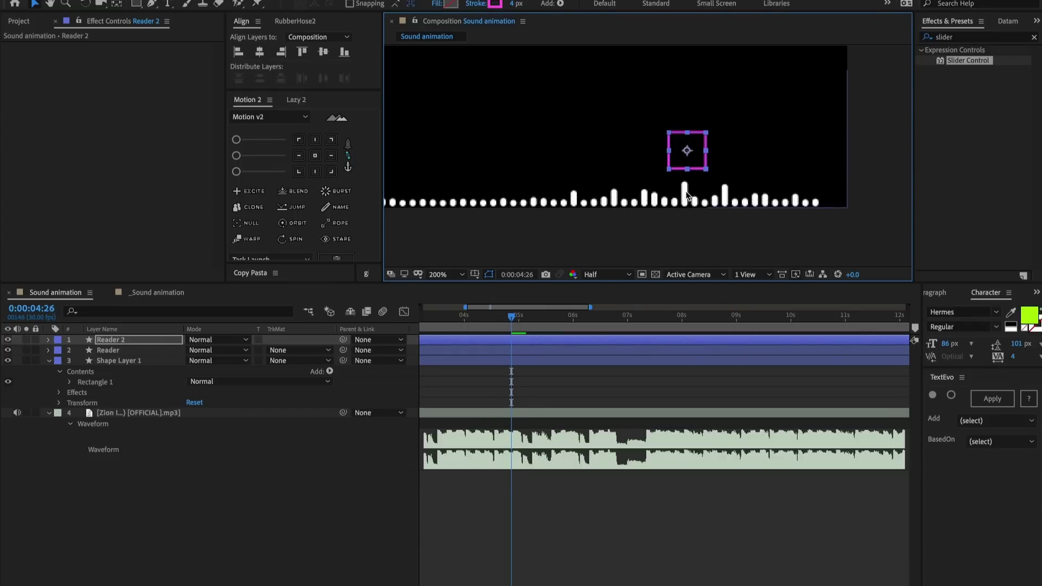
key("Page_Up")
left_click_drag(687, 155, 685, 189)
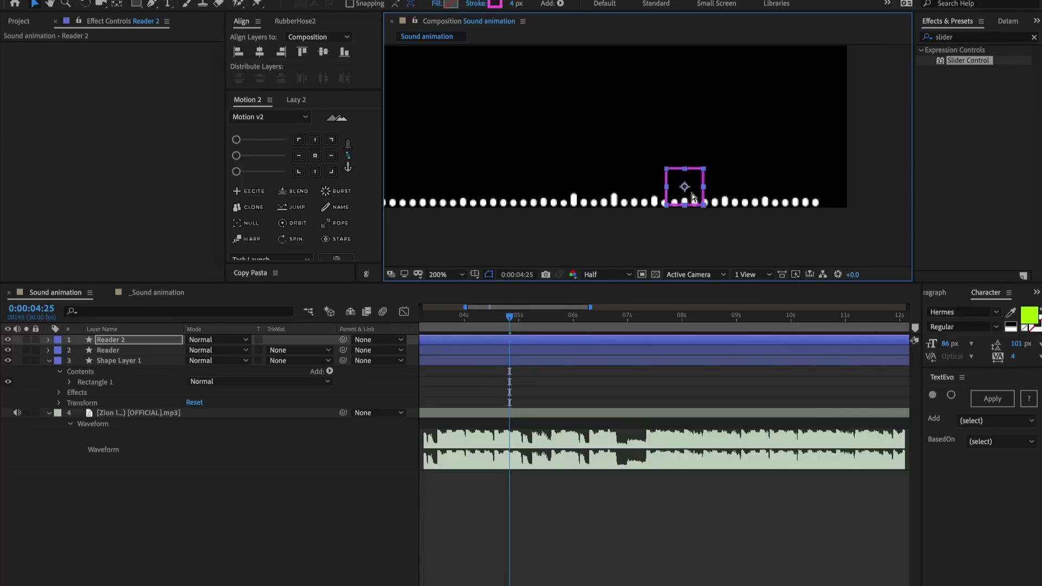
Step through the frames from 0:00:04:26 past 0:00:05:03 to examine how the high-frequency bar enters the duplicate square.
key("Page_Down")
scroll(692, 195, "up", 2)
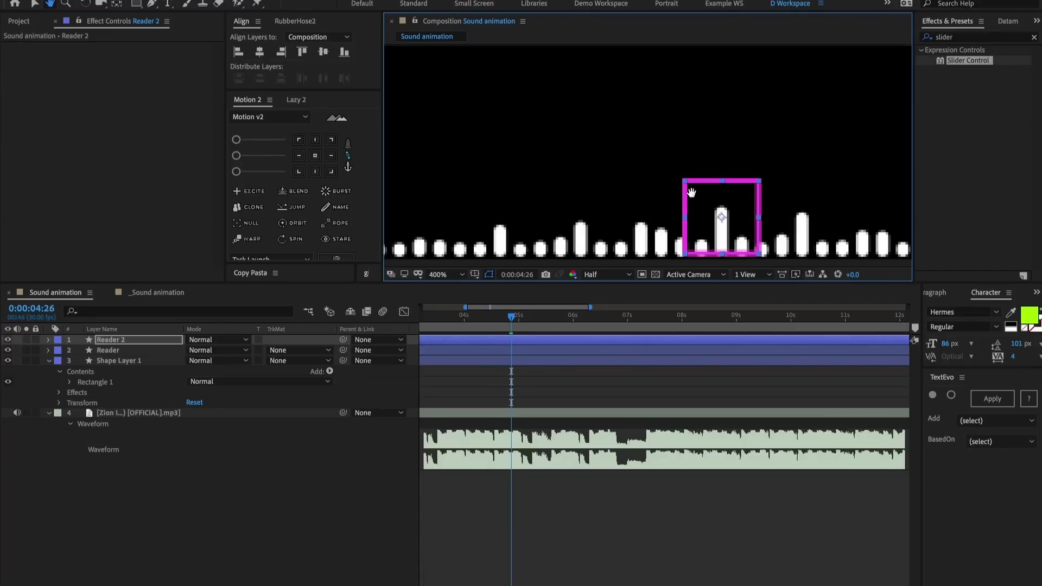
left_click_drag(686, 190, 646, 157)
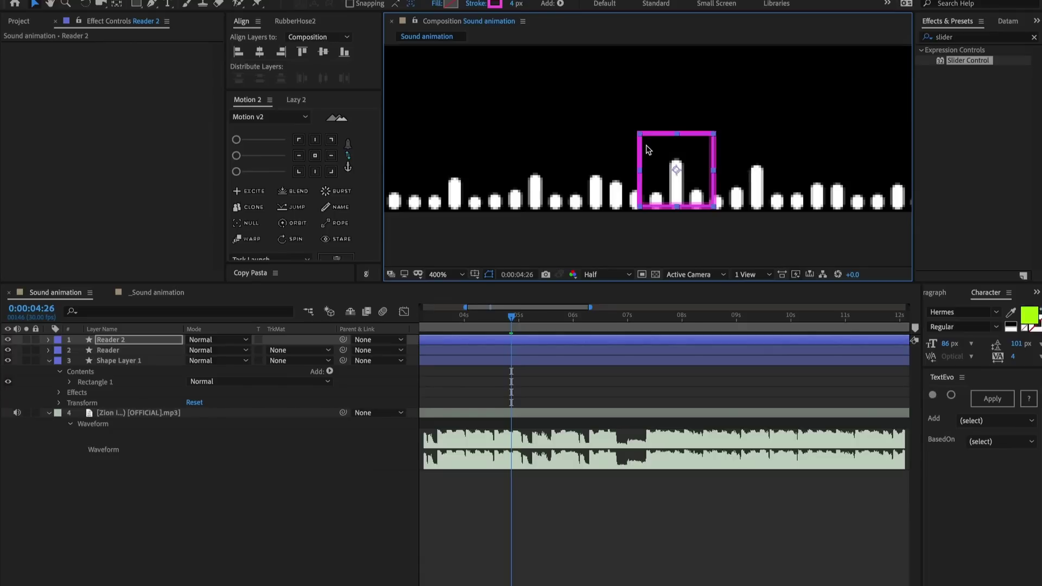
key("Page_Down")
key("Page_Down")
key("Page_Down")
key("Page_Down")
key("Page_Down")
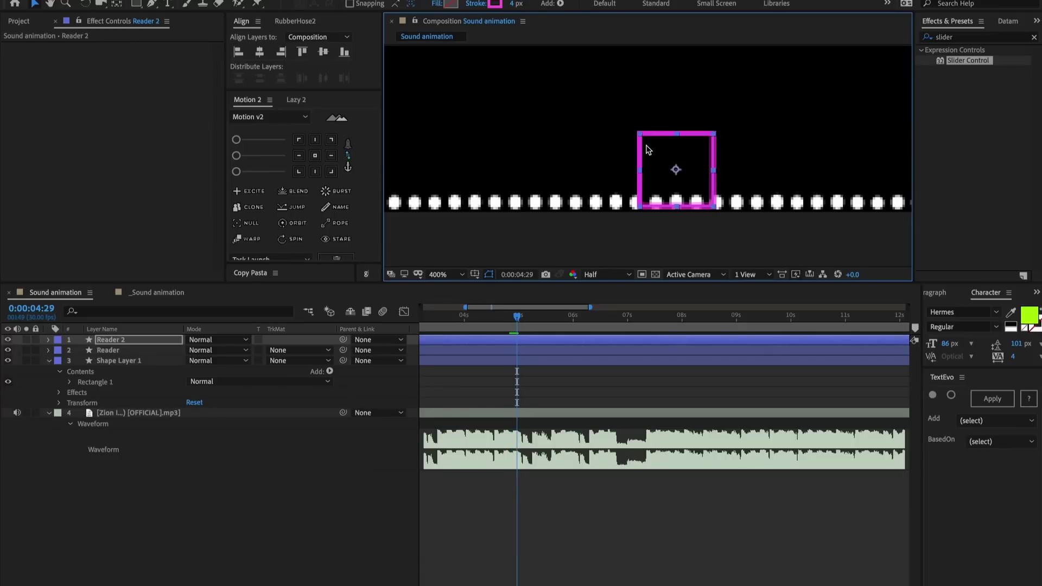
key("Page_Down")
key("Page_Down")
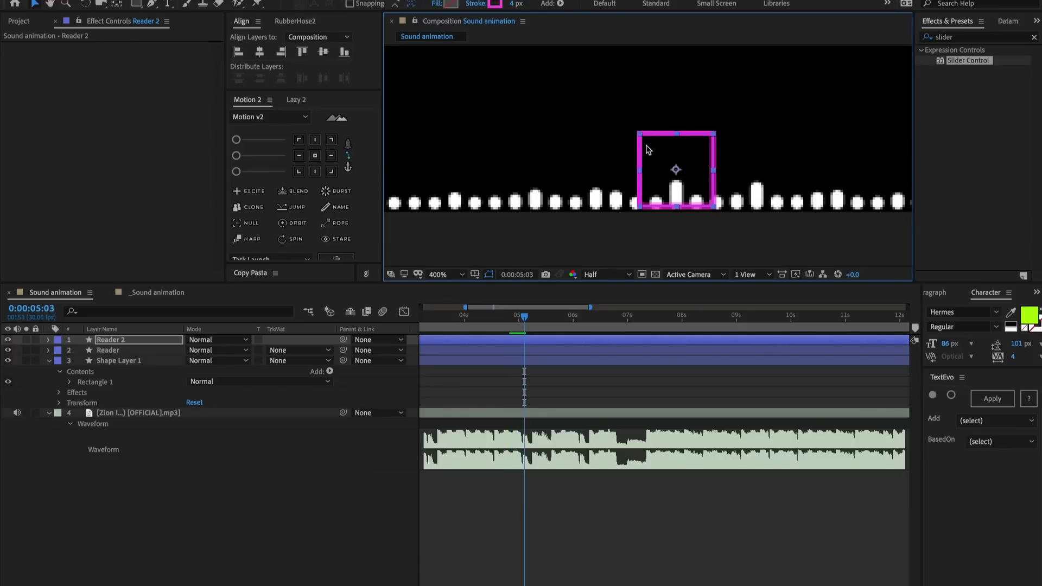
key("Page_Down")
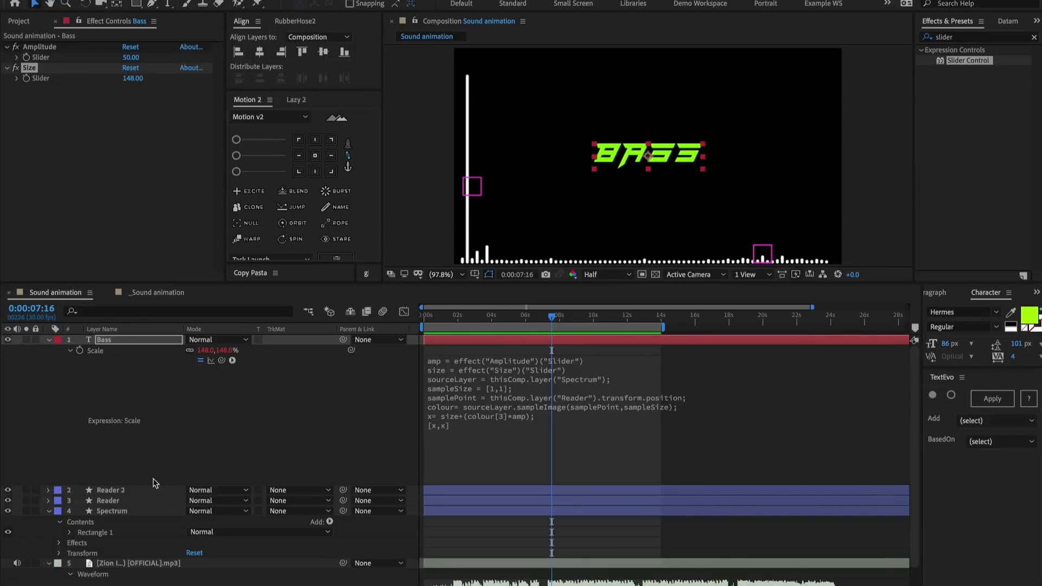
Review the Spectrum layer's Audio Spectrum settings and the Amplitude slider control on the Bass text layer.
left_click(123, 515)
left_click(123, 514)
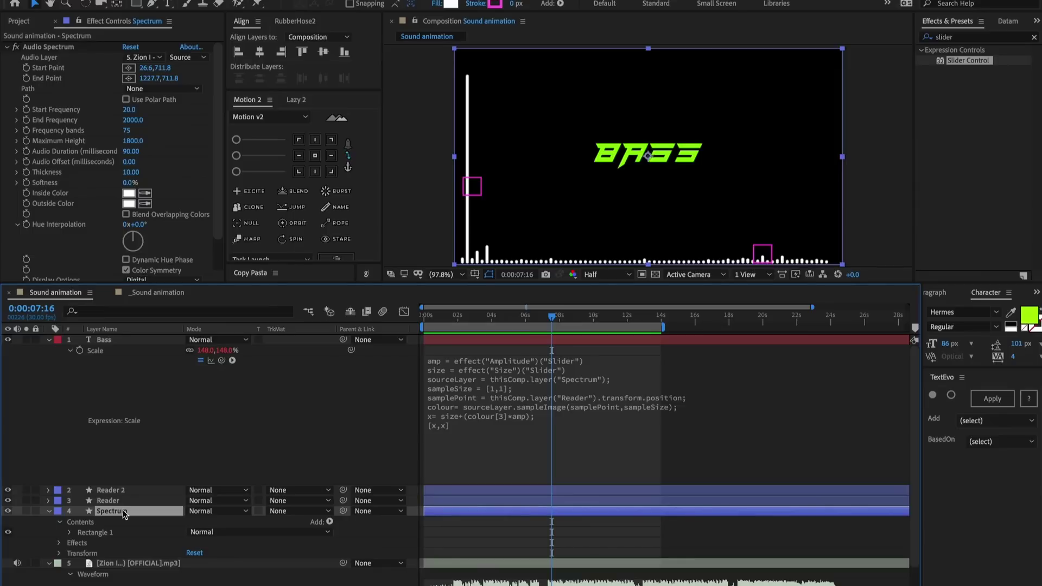
left_click(110, 342)
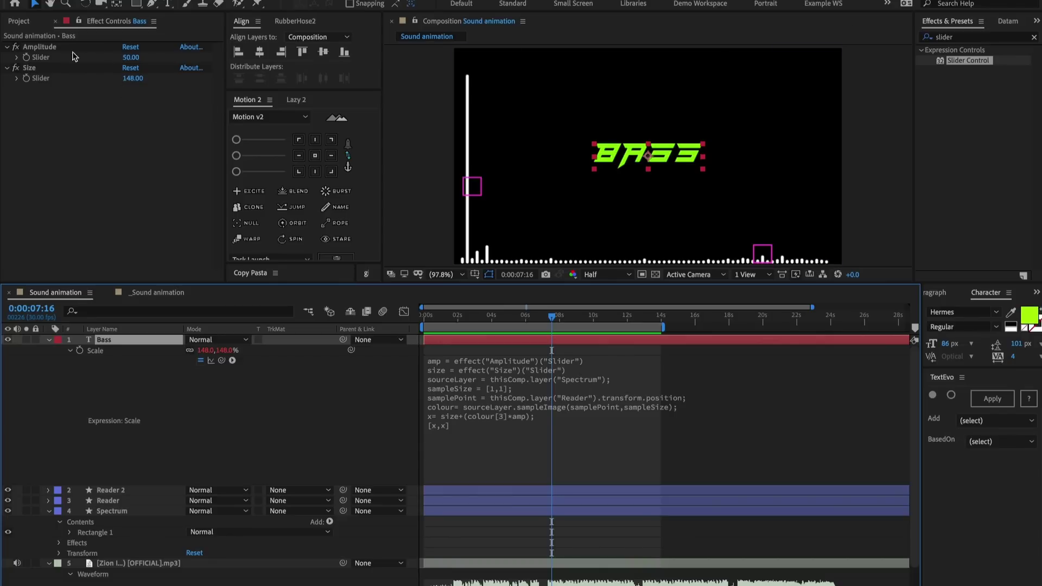
left_click(42, 49)
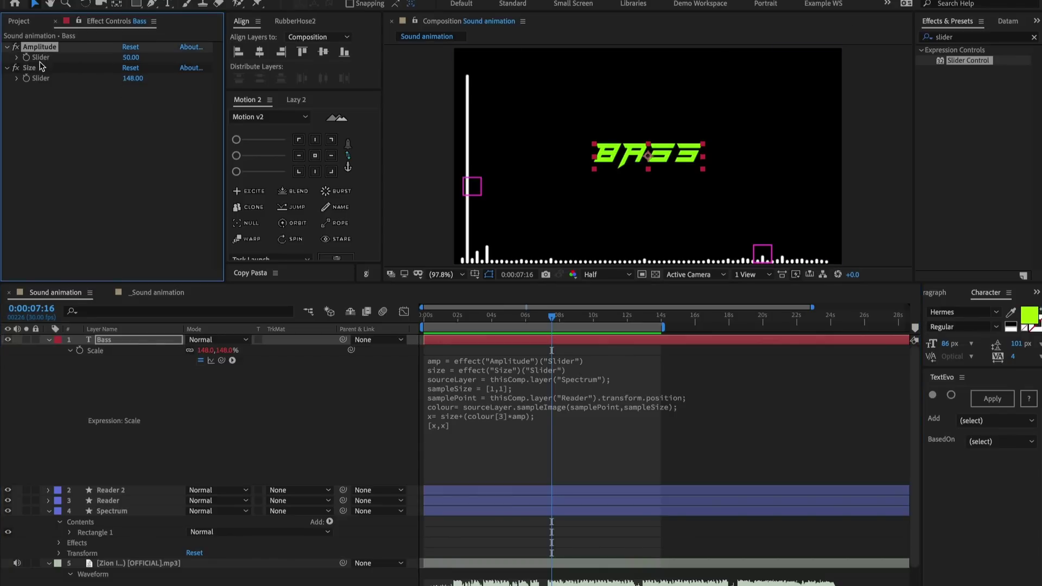
Examine the Bass layer's Scale expression line by line, from the Amplitude and Size sliders to the colour sampling and final scale calculation.
left_click(40, 68)
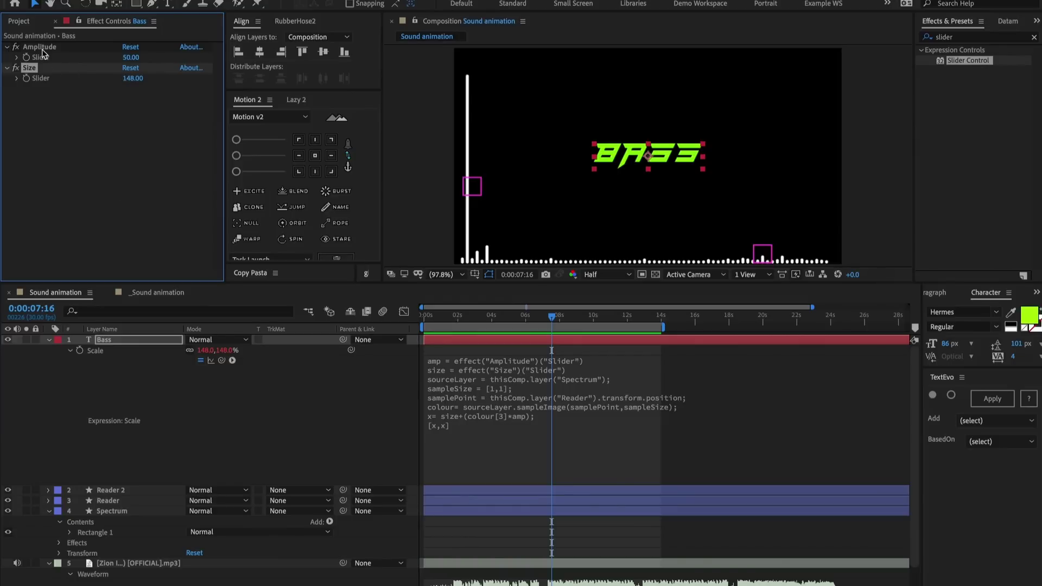
left_click(476, 369)
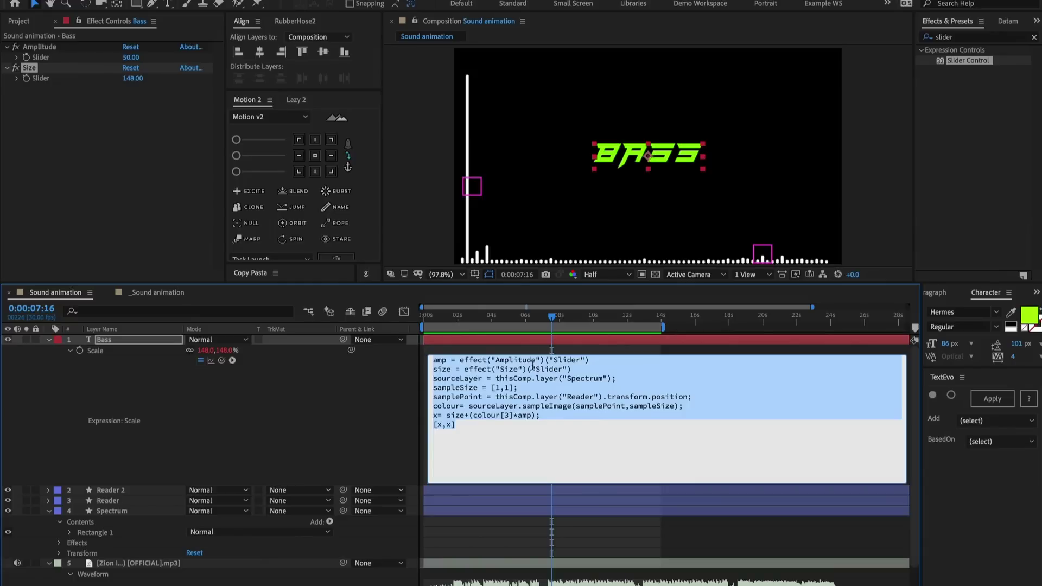
left_click(468, 425)
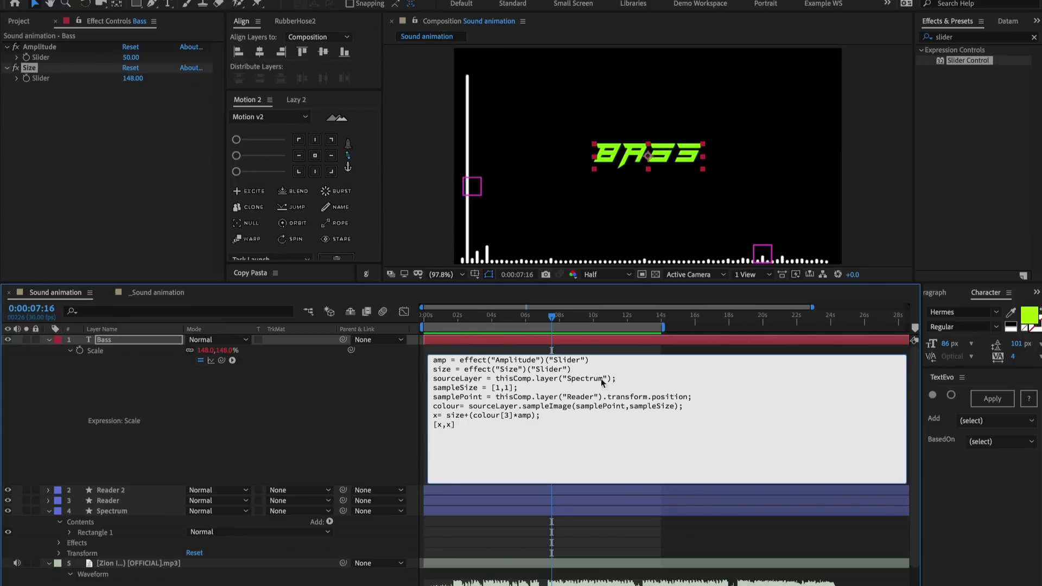
left_click(456, 388)
left_click_drag(433, 406, 462, 408)
left_click(468, 407)
left_click(608, 407)
left_click(448, 416)
left_click(507, 417)
left_click(458, 338)
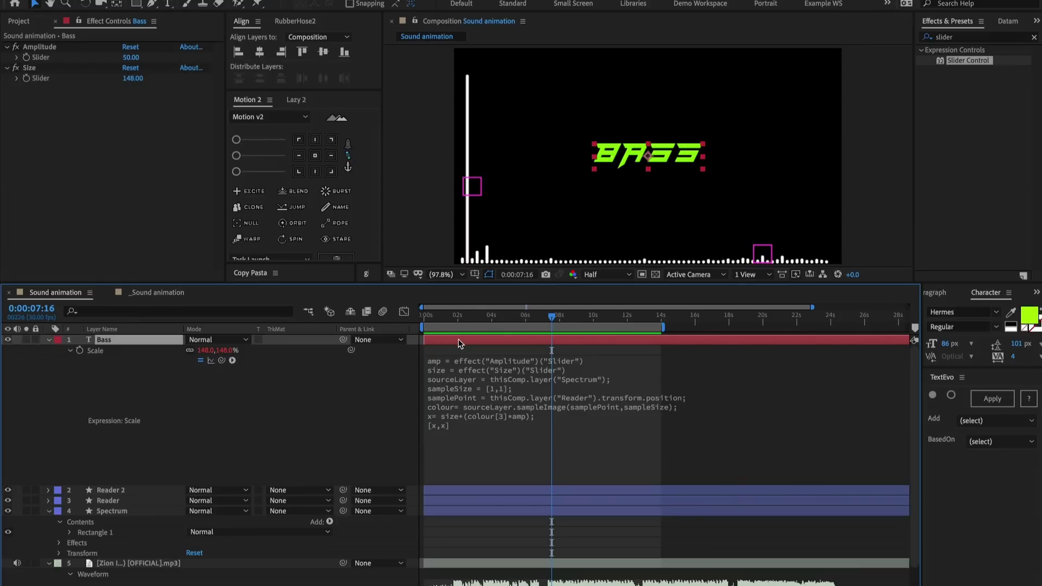
Try a different Amplitude slider value on the Bass text at 0:00:07:09, undo it and return to 0:00:07:10.
left_click_drag(545, 321, 548, 319)
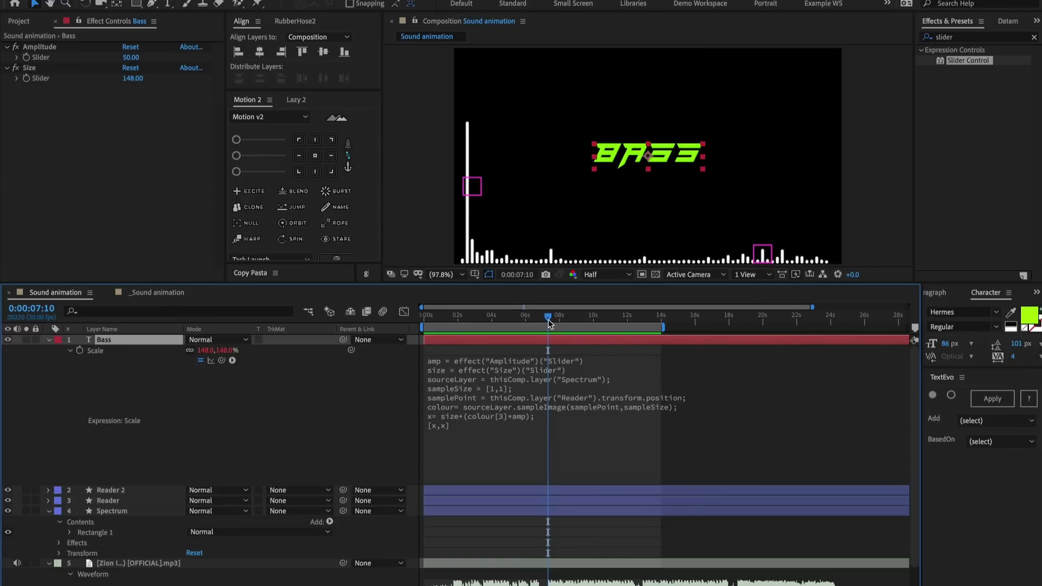
left_click(547, 319)
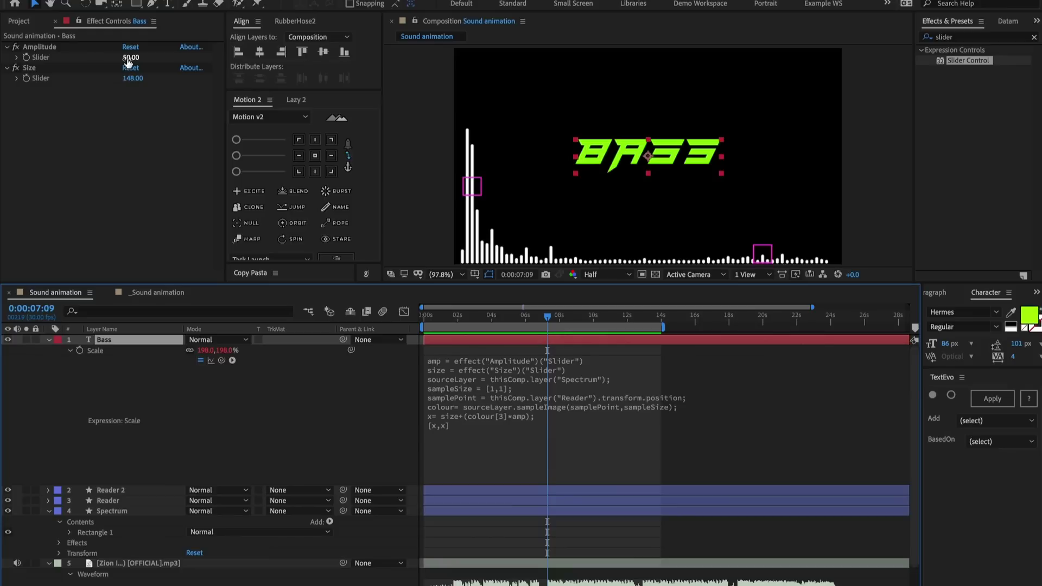
left_click_drag(128, 61, 161, 62)
key("ctrl+z")
key("Page_Down")
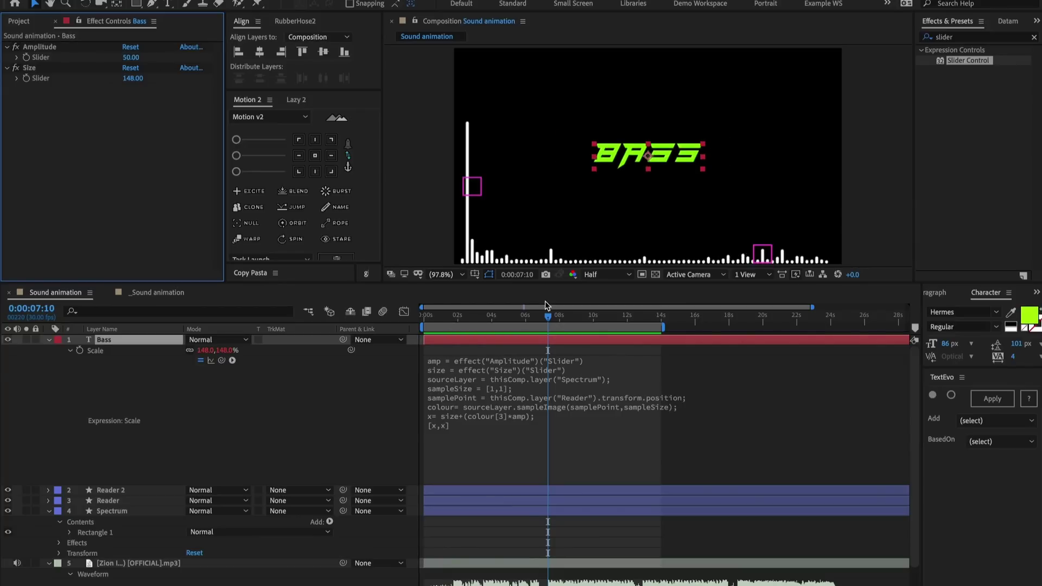
Set the Bass text's Size slider to 241 and preview the animation from the start and again from about two seconds in.
left_click(136, 78)
left_click_drag(133, 78, 193, 83)
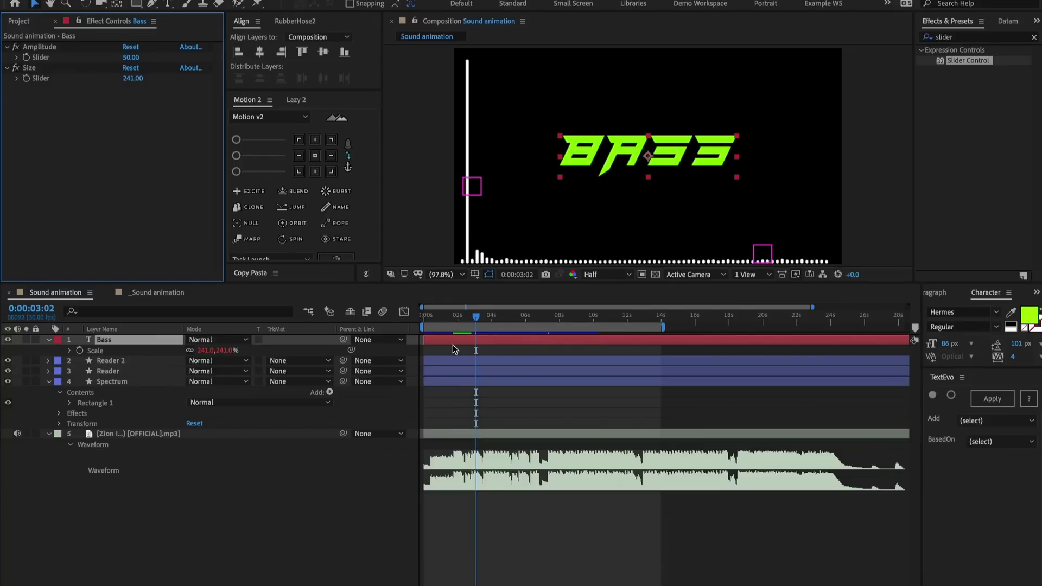
left_click(430, 319)
key("Home")
key("space")
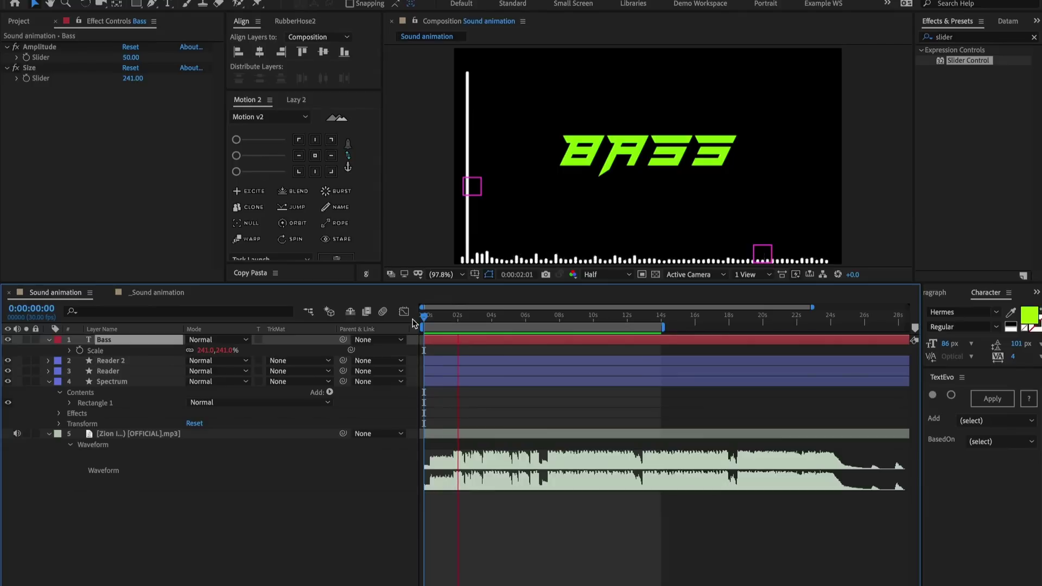
key("space")
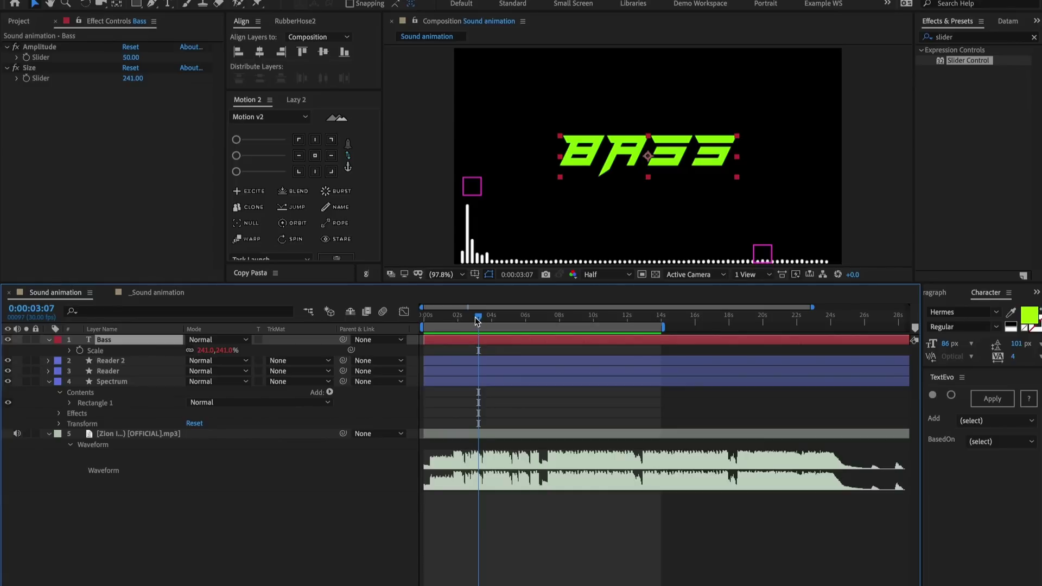
left_click_drag(477, 319, 457, 319)
key("space")
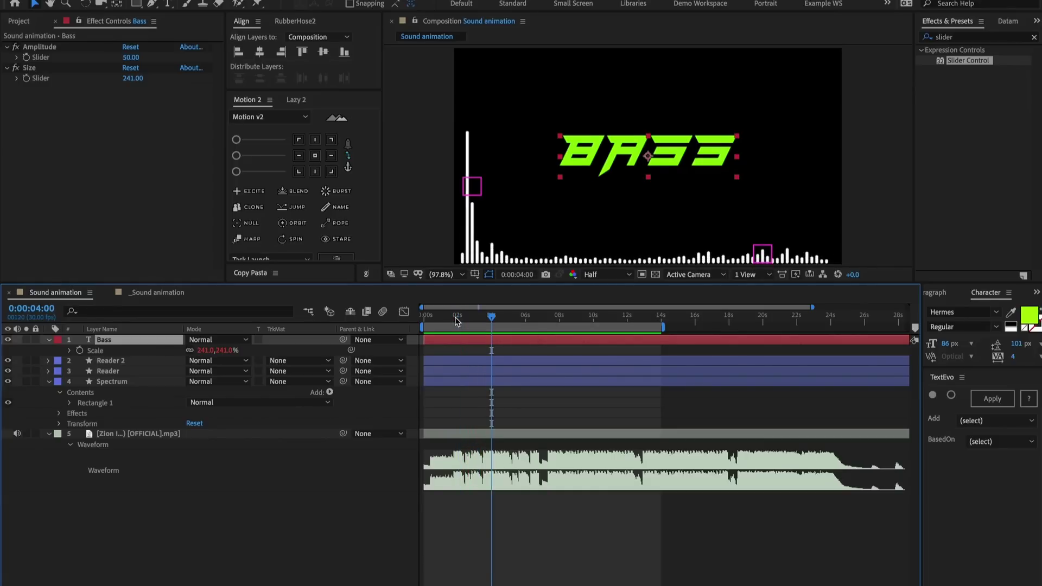
Add a third Slider Control to the Bass layer and name it Input.
left_click(29, 67)
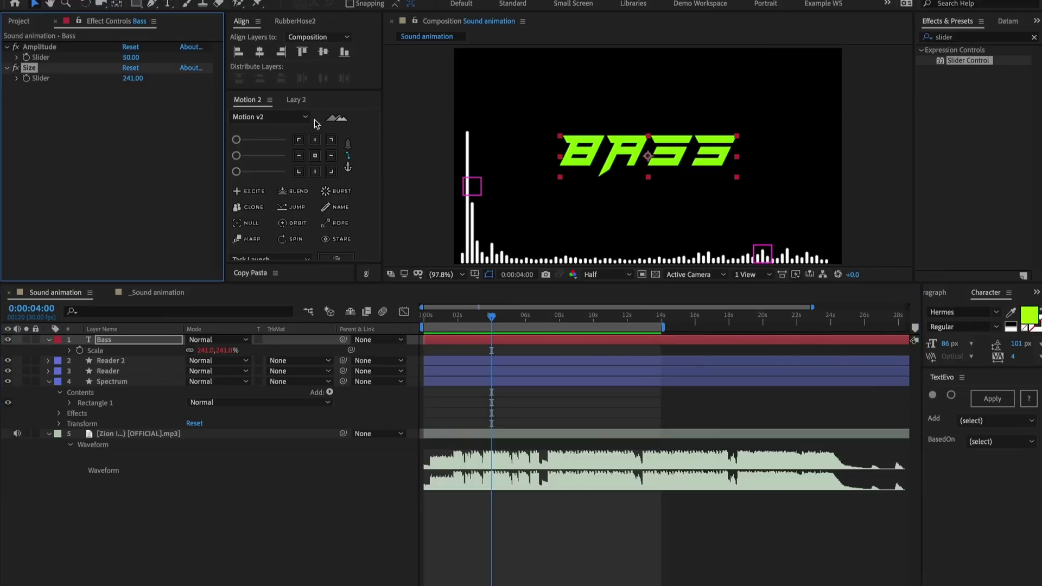
left_click_drag(969, 60, 106, 159)
key("Return")
type("I")
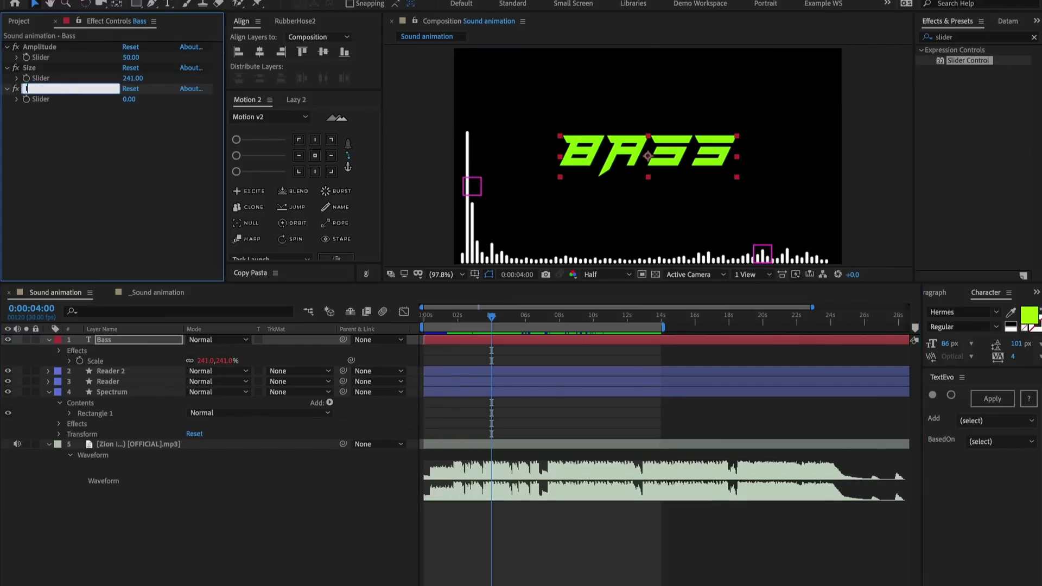
type("nput")
key("Return")
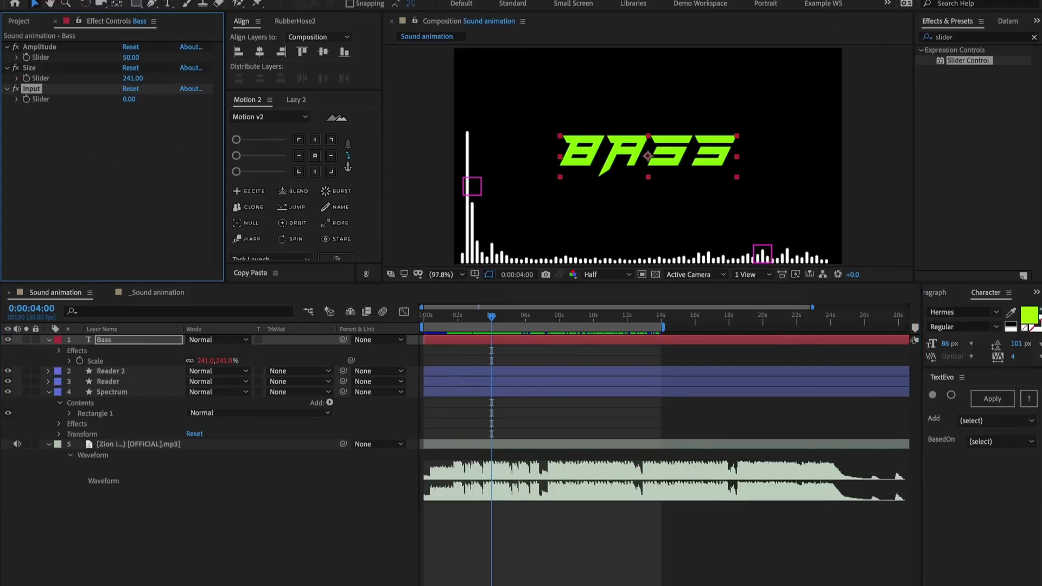
Copy the whole expression from the Bass layer's Scale property and clear it from Scale.
left_click(71, 361)
left_click(439, 405)
key("ctrl+c")
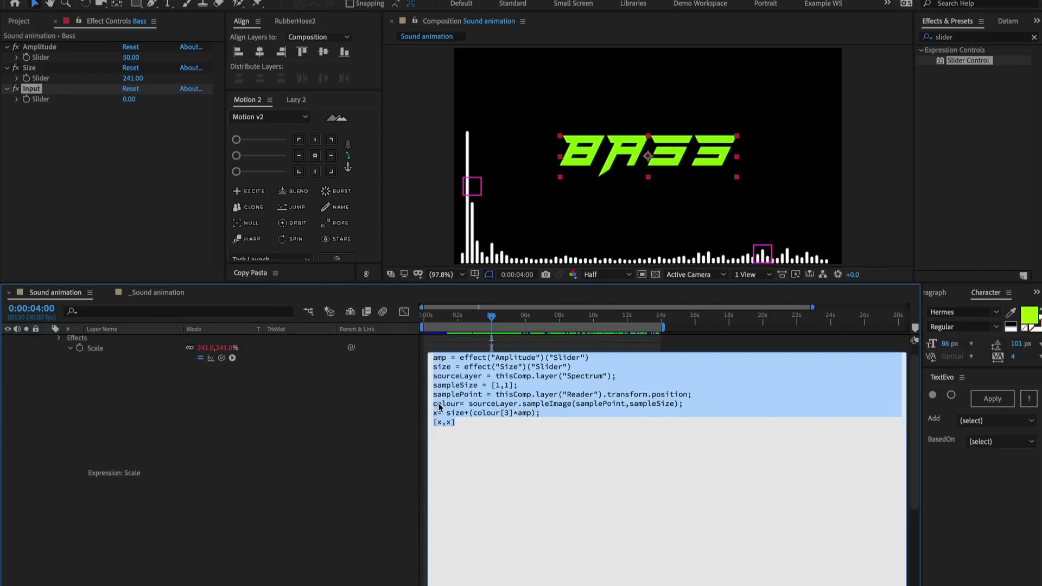
key("BackSpace")
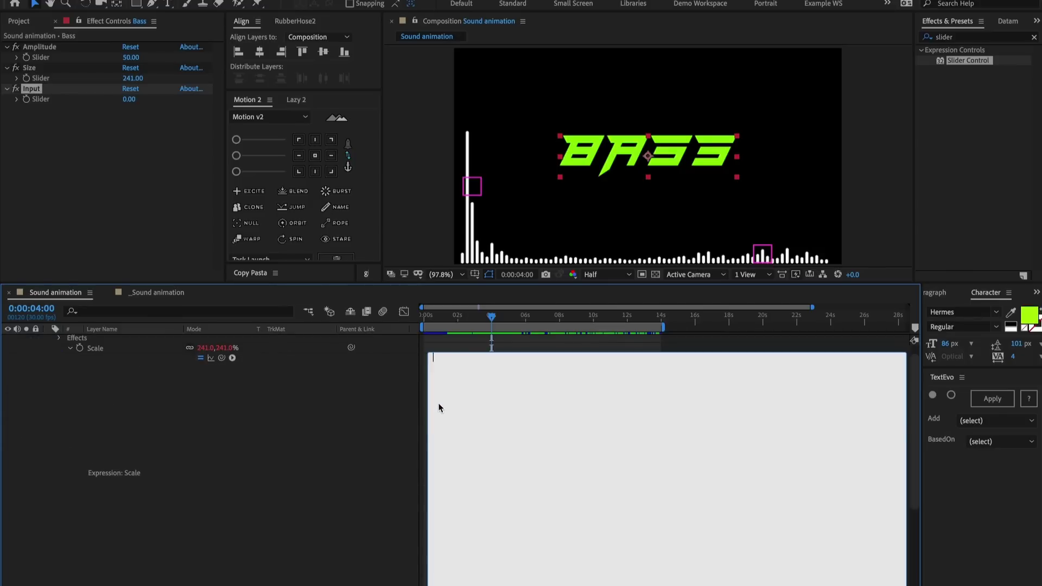
Add the copied code as an expression on the Input slider, replacing its final line [x,x] with x.
left_click(27, 99, "alt")
key("Return")
type("[x,x]")
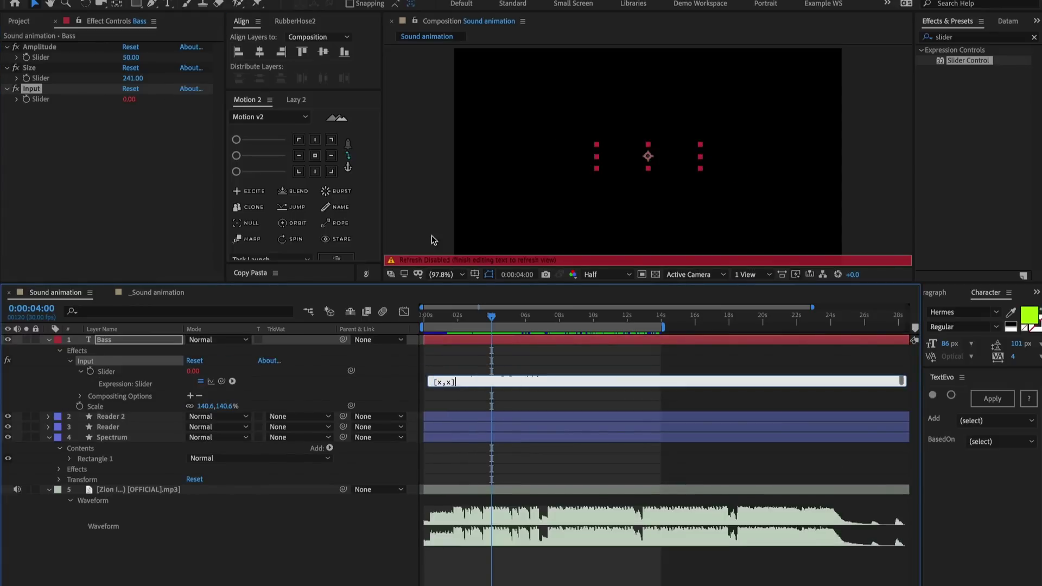
key("ctrl+v")
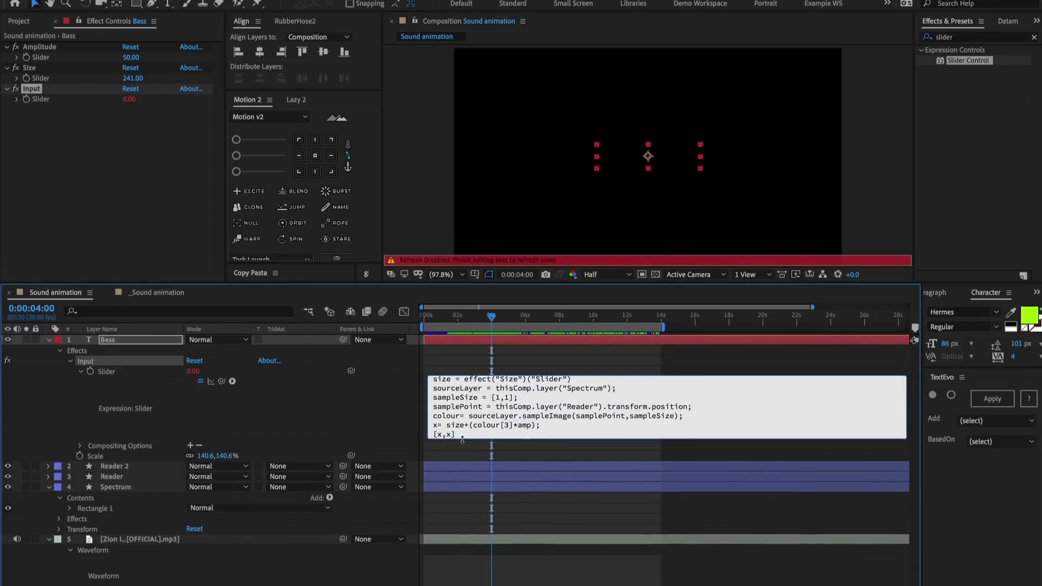
left_click_drag(458, 435, 430, 434)
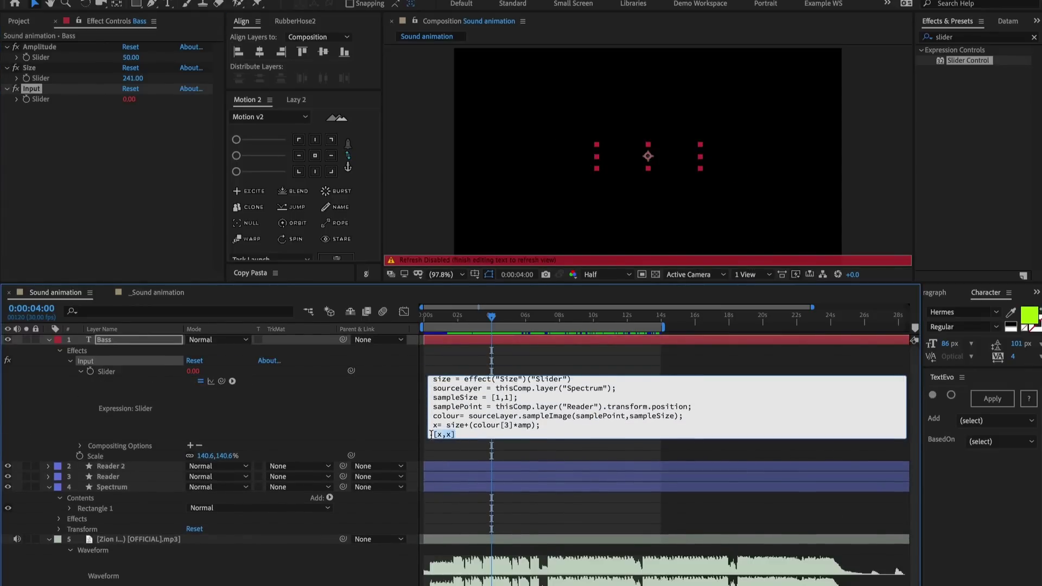
type("x")
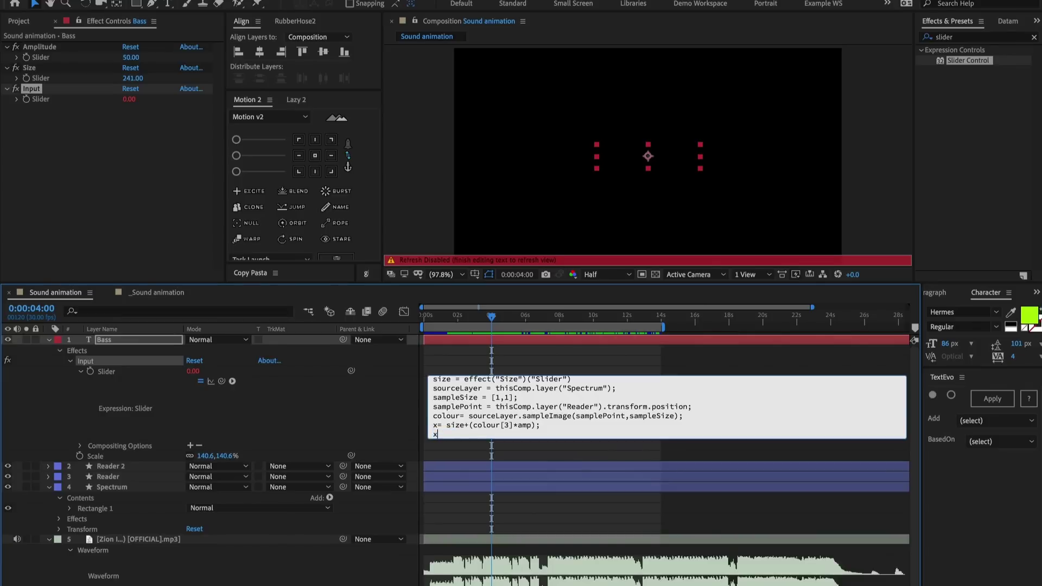
left_click(446, 344)
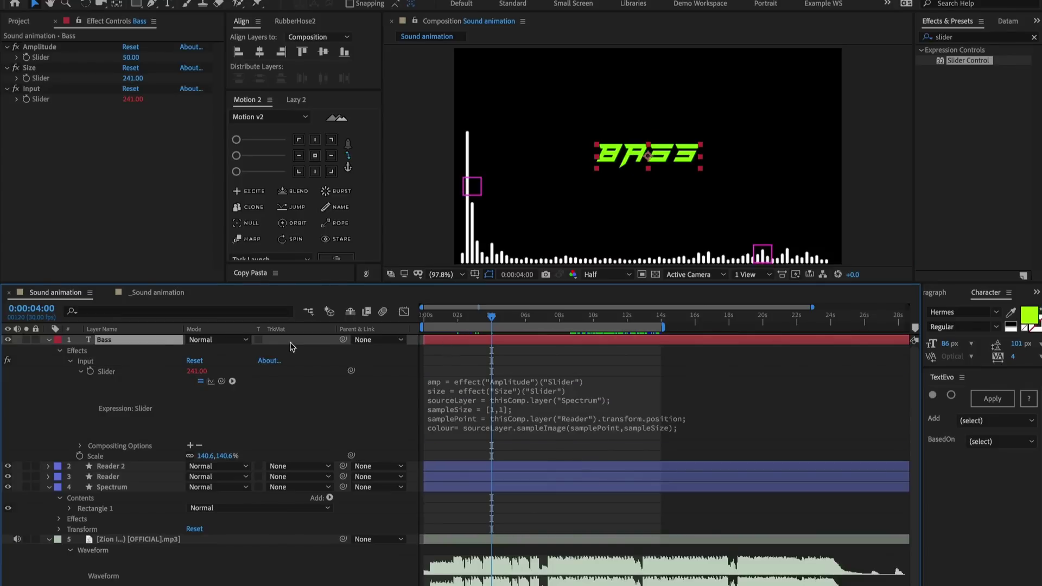
Start a new Scale expression on the Bass layer that assigns the Input slider to the variable i.
key("u")
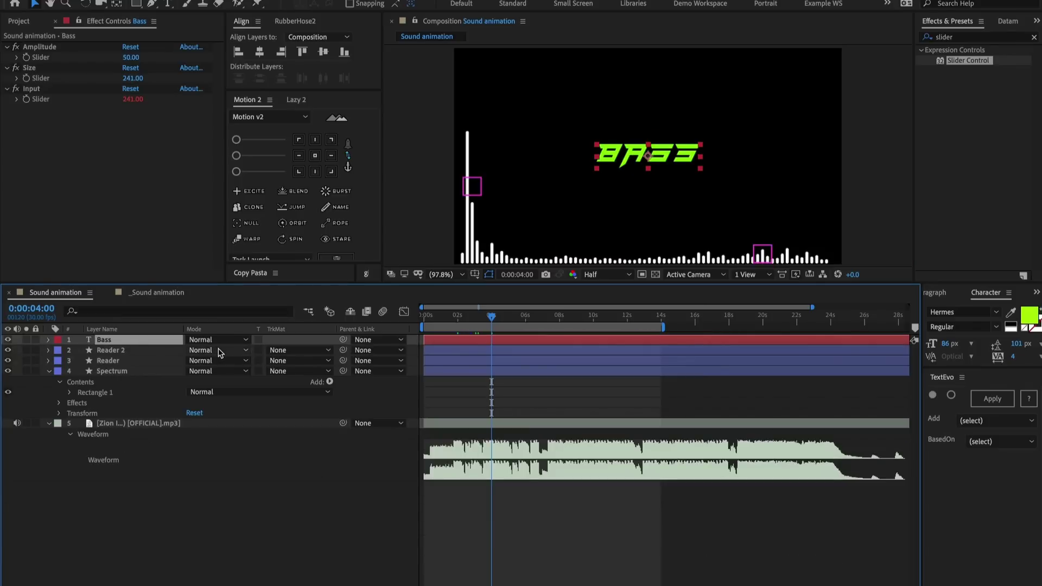
key("s")
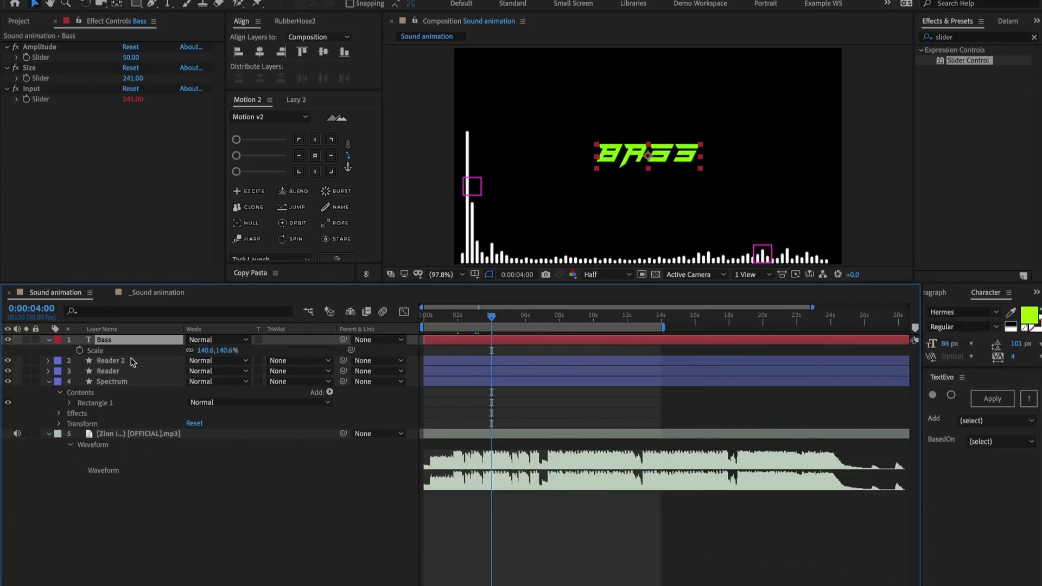
left_click(80, 349, "alt")
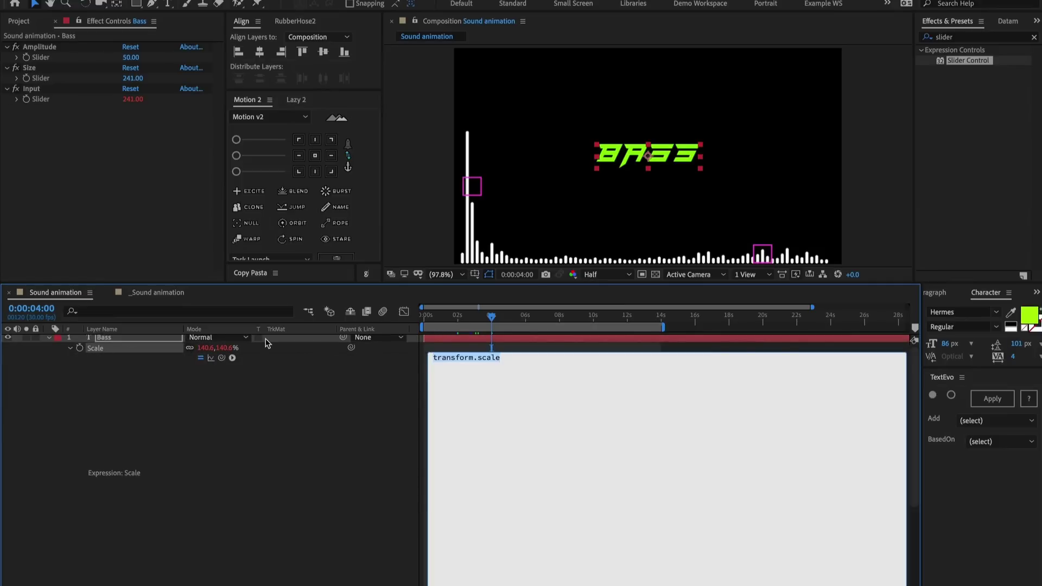
type("t")
left_click_drag(222, 357, 53, 102)
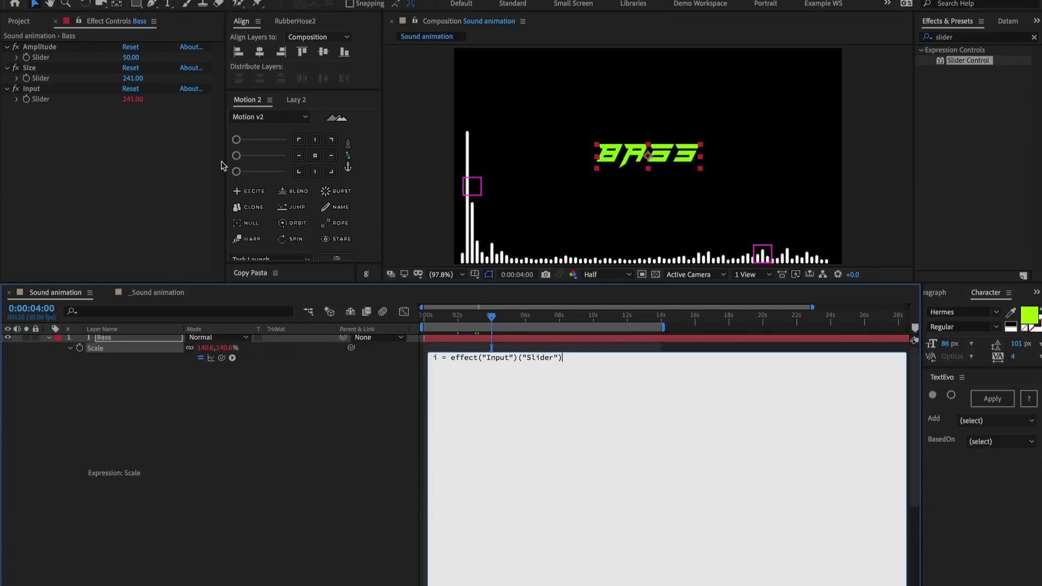
Complete the Scale expression with s = i.smooth(.05,5); and [s,s] as its output.
type(";")
key("Return")
type("th(.05")
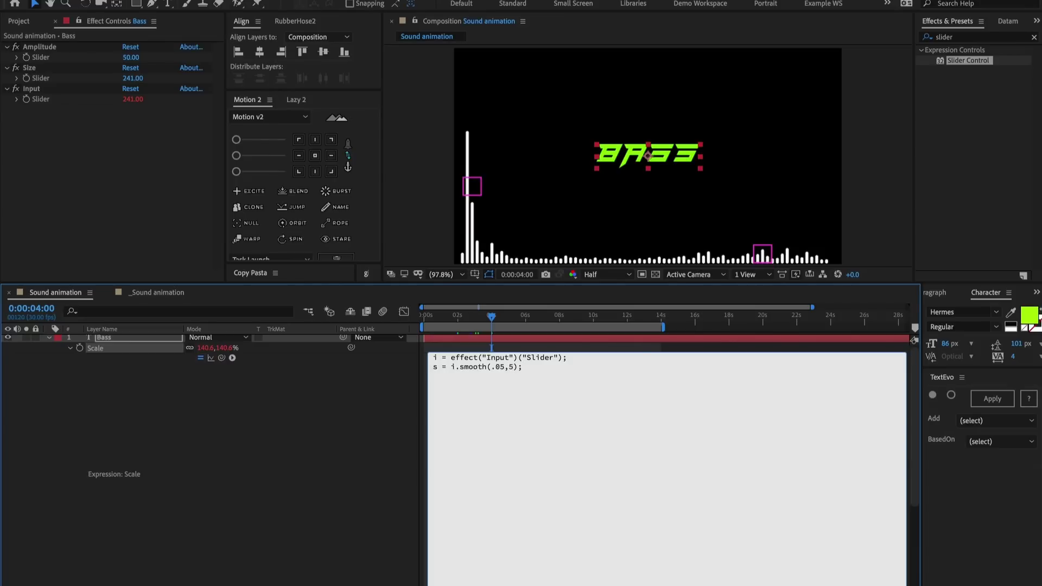
key("Return")
type("[s,s")
left_click(467, 341)
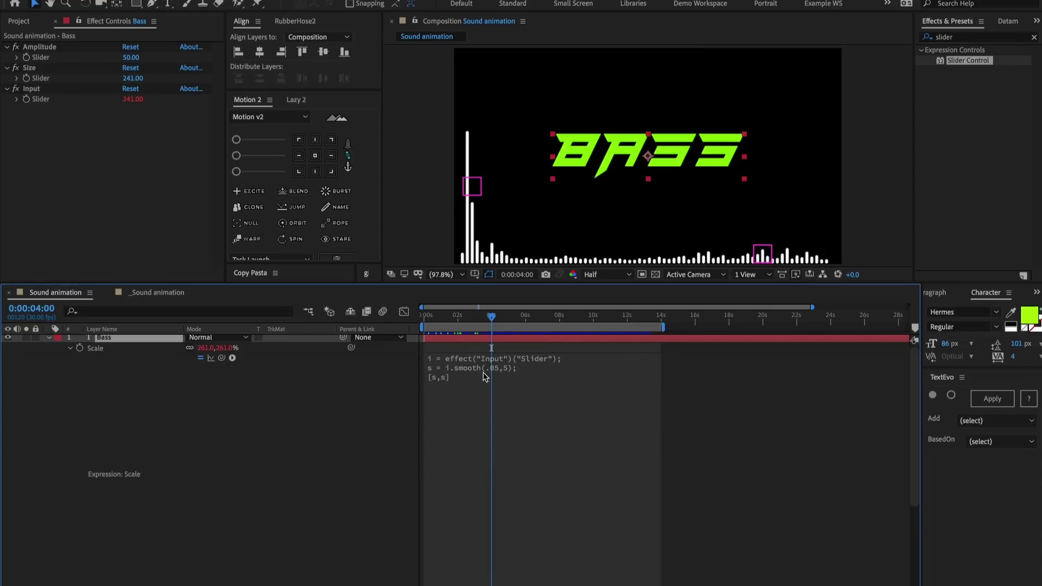
Review the smooth(.05,5) values in the Scale expression and preview the smoothed text animation from 0:00:00:26.
left_click(506, 372)
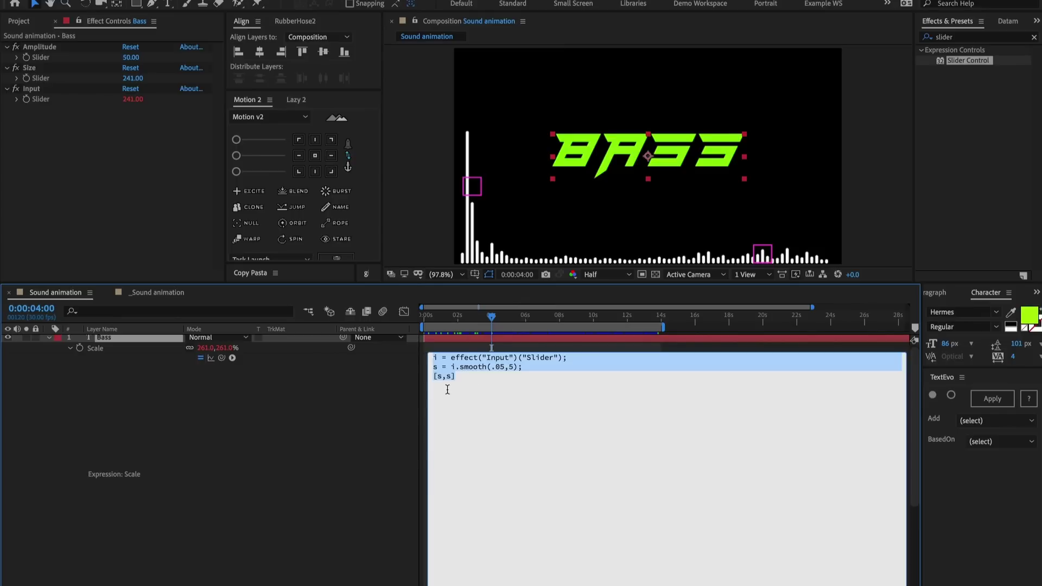
left_click(501, 370)
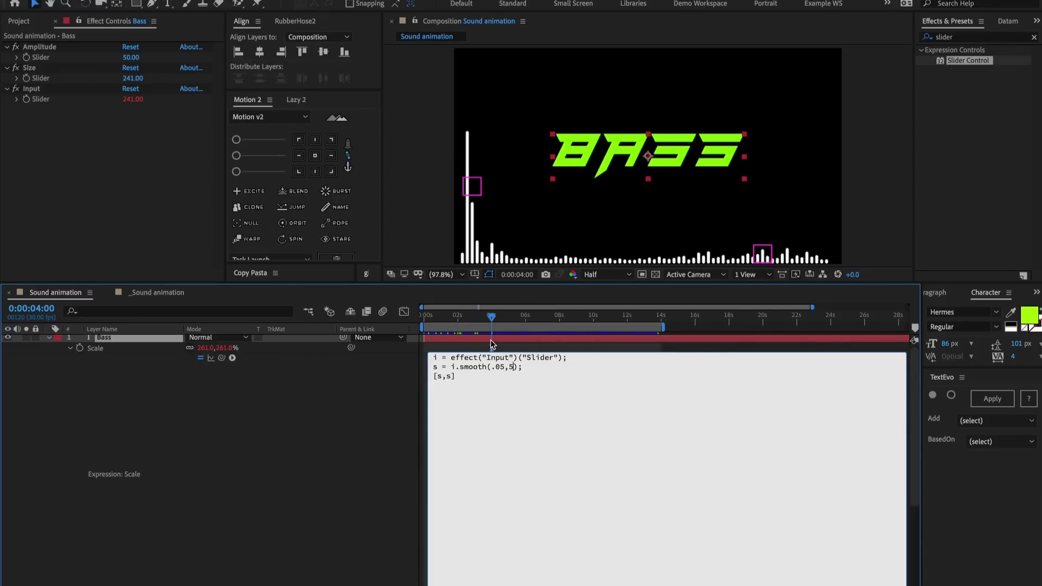
left_click(491, 323)
left_click_drag(492, 321, 440, 320)
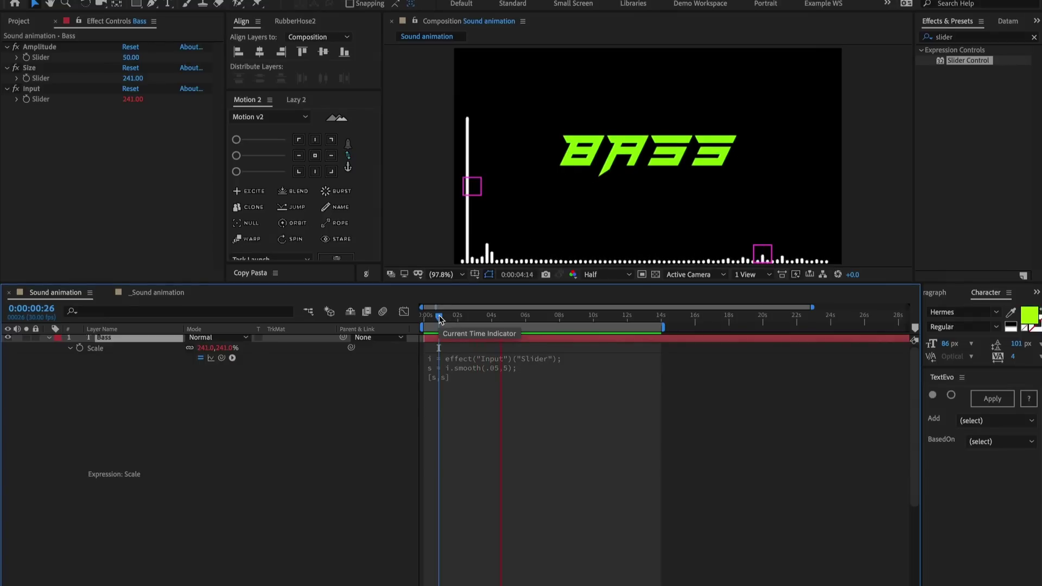
key("space")
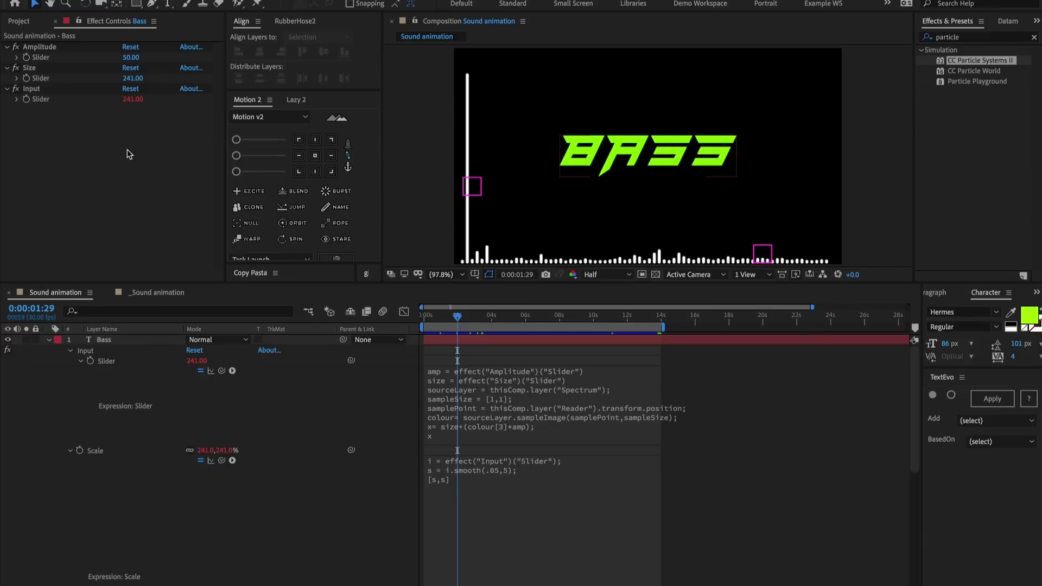
Create a full-frame white rectangle shape layer above the Bass text and apply CC Particle Systems II to it.
left_click(130, 155)
double_click(140, 4)
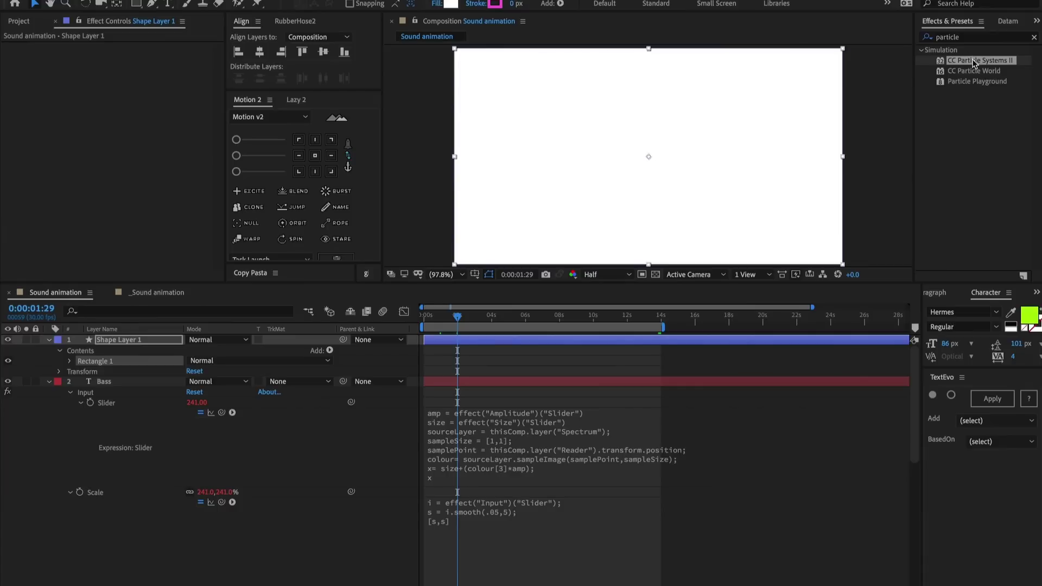
left_click_drag(971, 58, 661, 132)
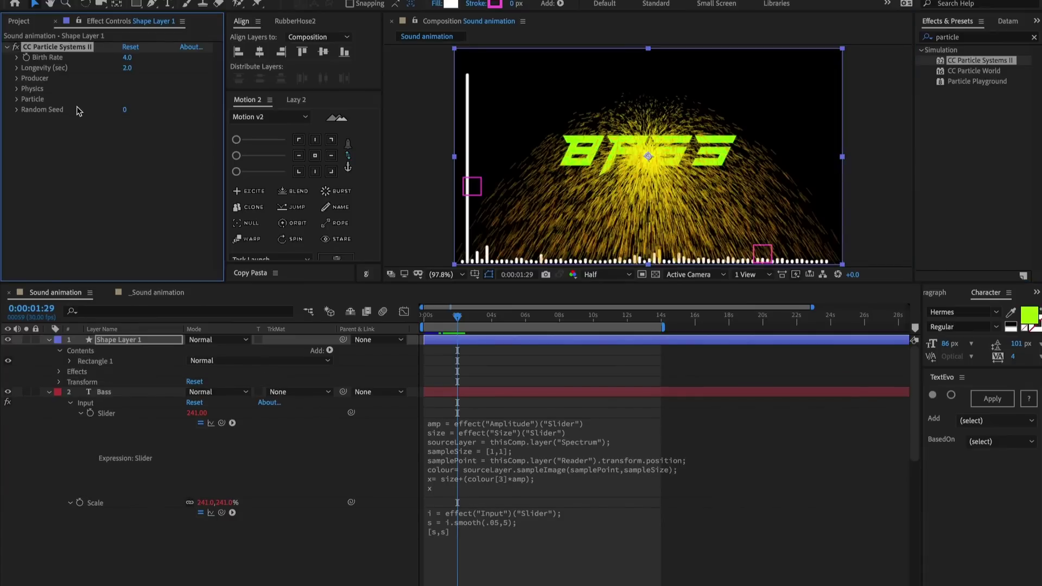
Set the particle system's longevity to 2.5 seconds and its physics animation to Fractal Explosive.
left_click(126, 69)
type("2.5")
key("Return")
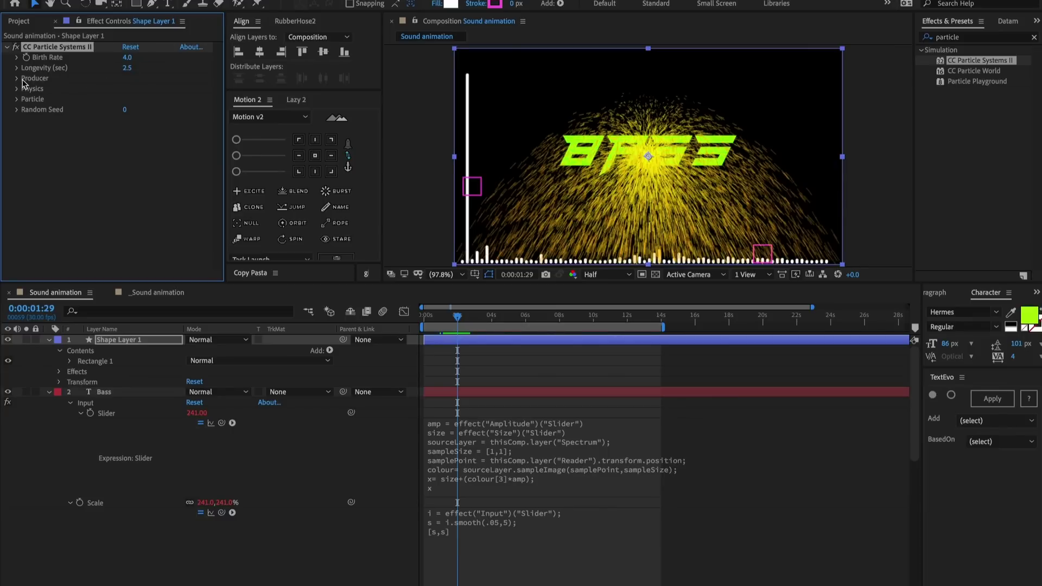
left_click(18, 80)
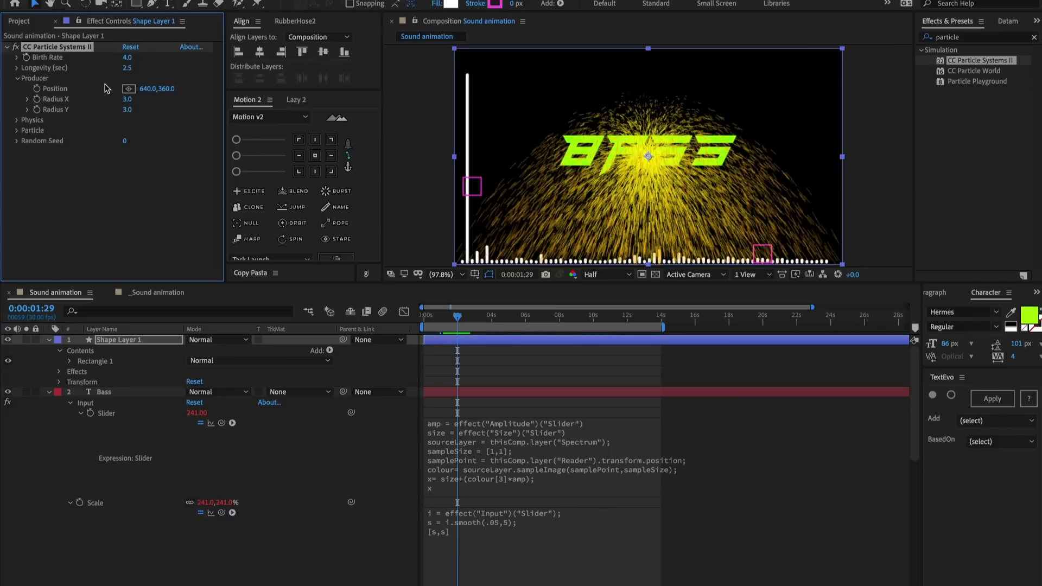
left_click(17, 122)
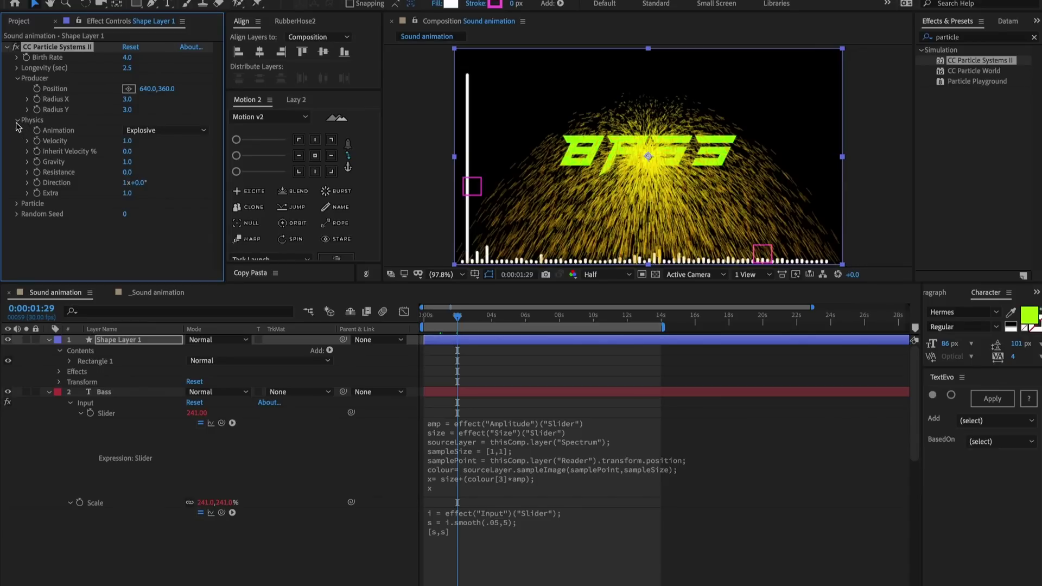
left_click(157, 132)
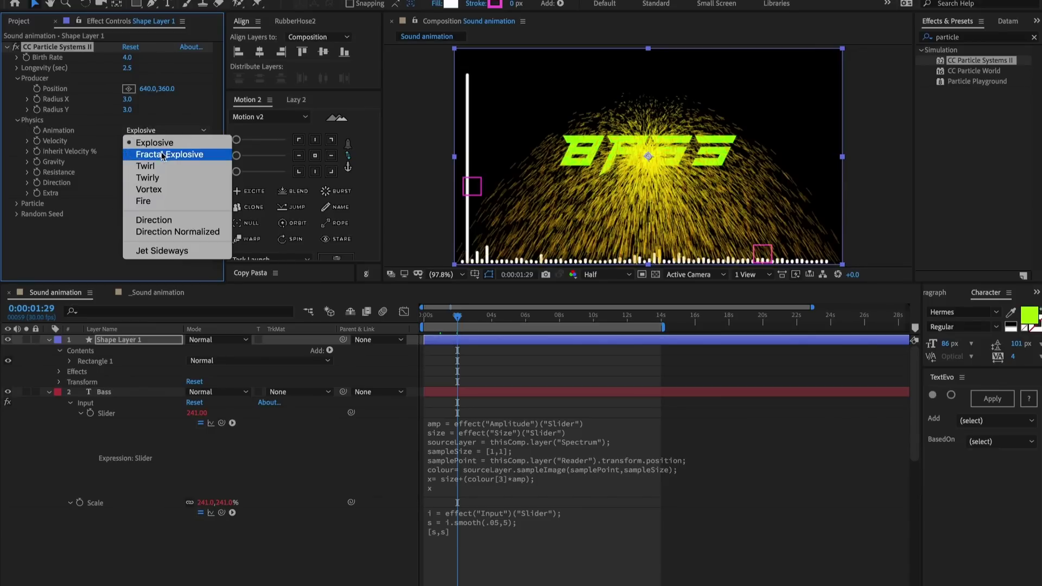
left_click(162, 154)
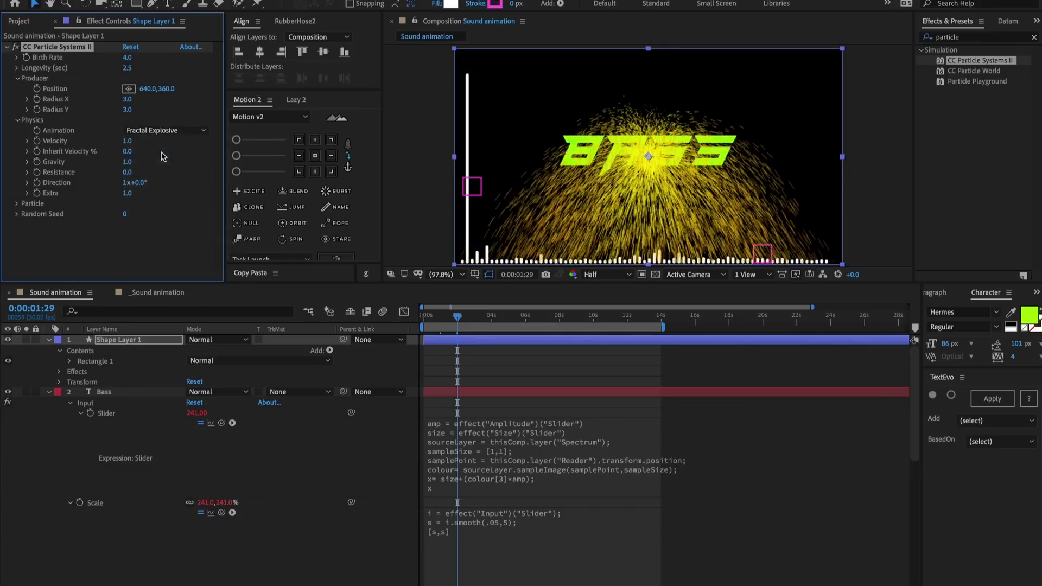
Set the particle physics to velocity 4, gravity 0 and resistance 15.
left_click(128, 141)
type("4")
key("Return")
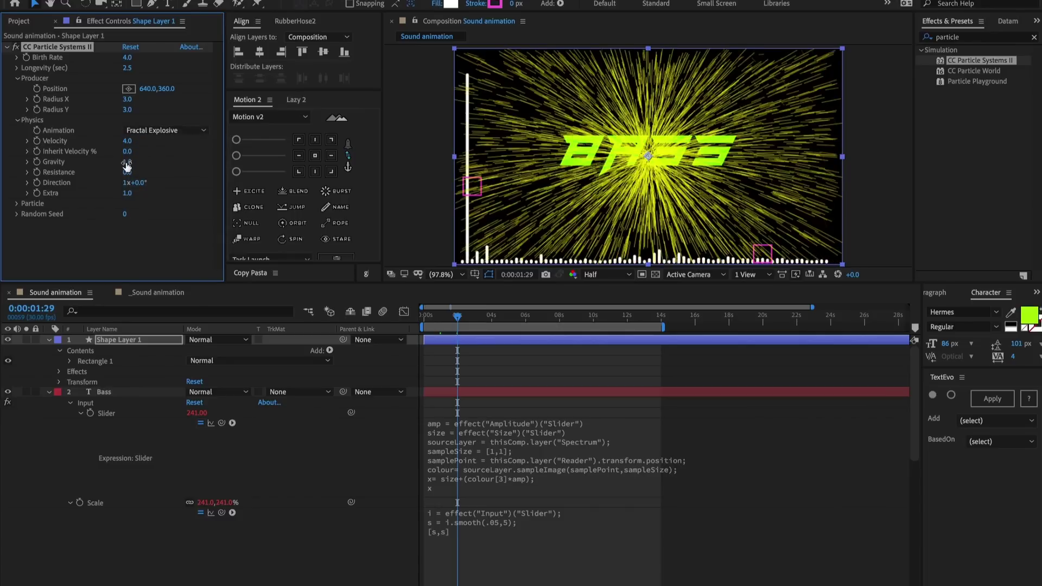
left_click(130, 161)
type("0")
key("Return")
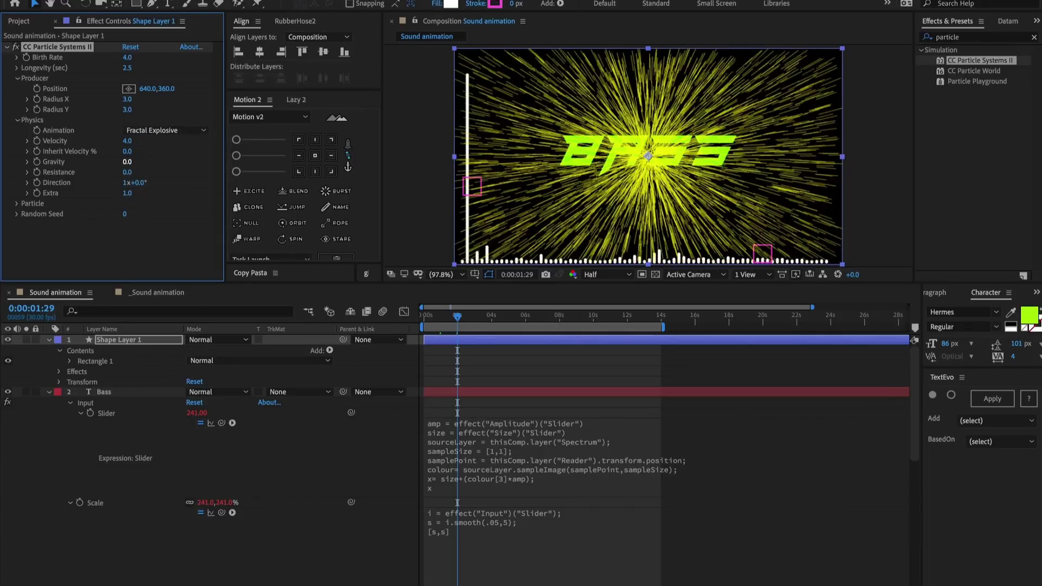
left_click(128, 172)
type("15")
key("Return")
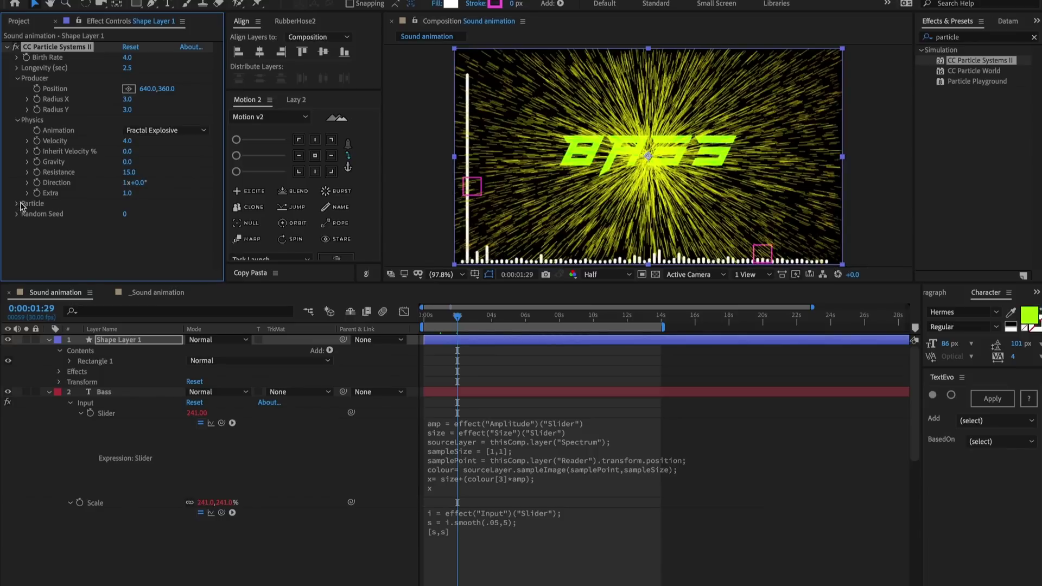
Change the particle type to Lens Concave with a birth size of 0.05 and a death size of 0.10.
left_click(17, 203)
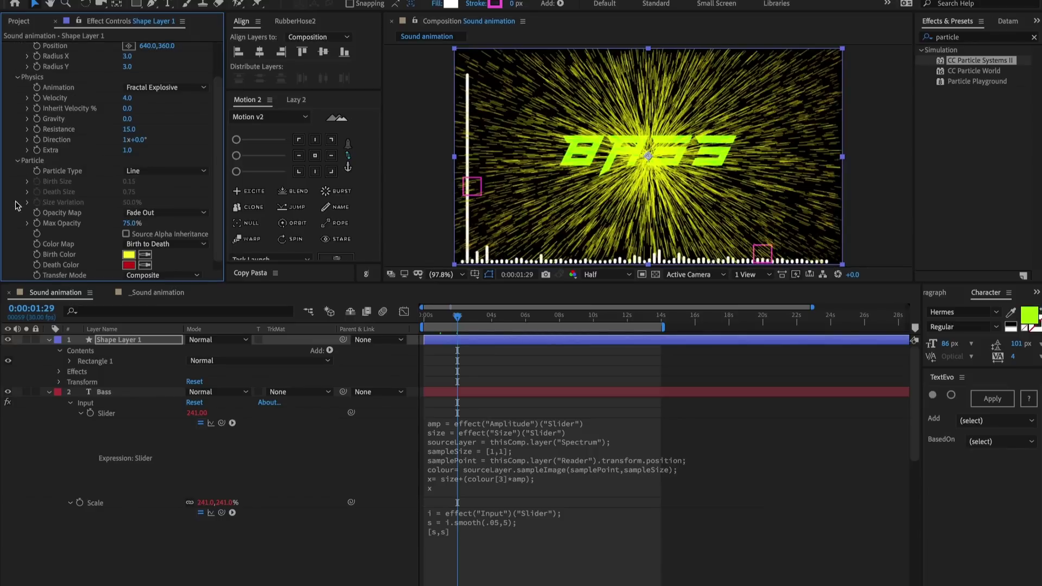
left_click(157, 173)
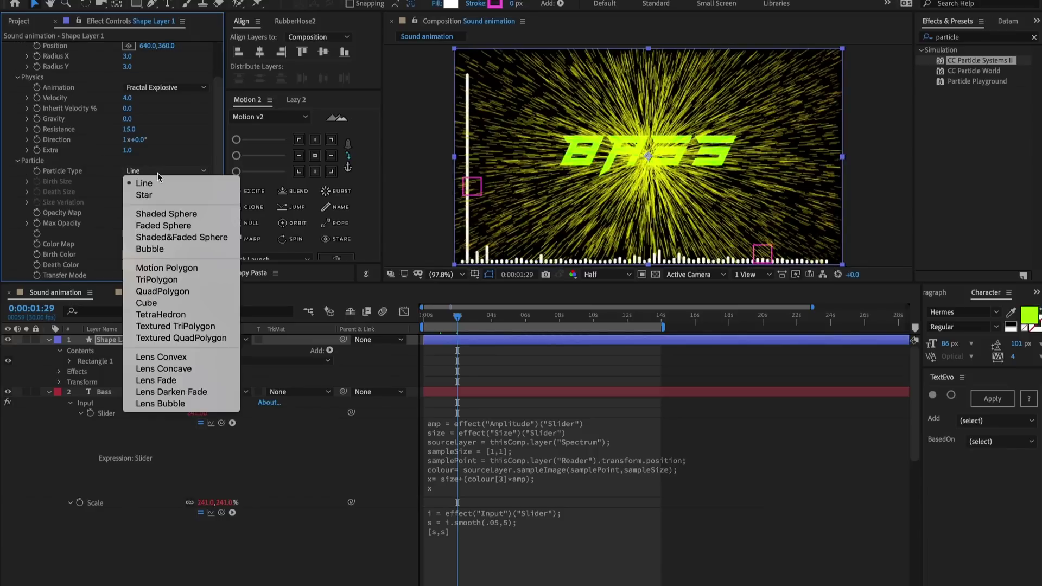
left_click(170, 372)
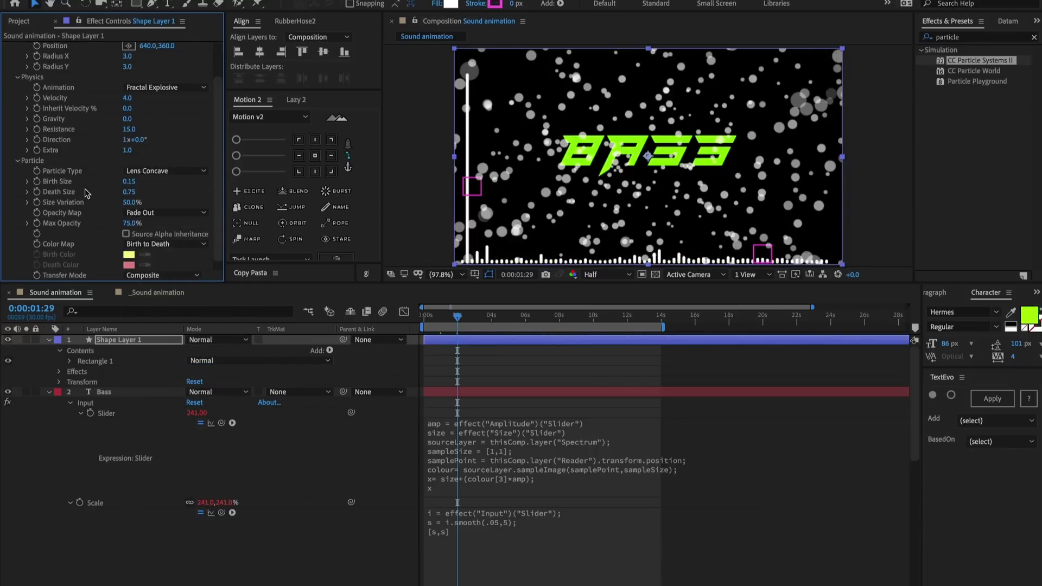
left_click(129, 182)
key("BackSpace")
left_click(130, 192)
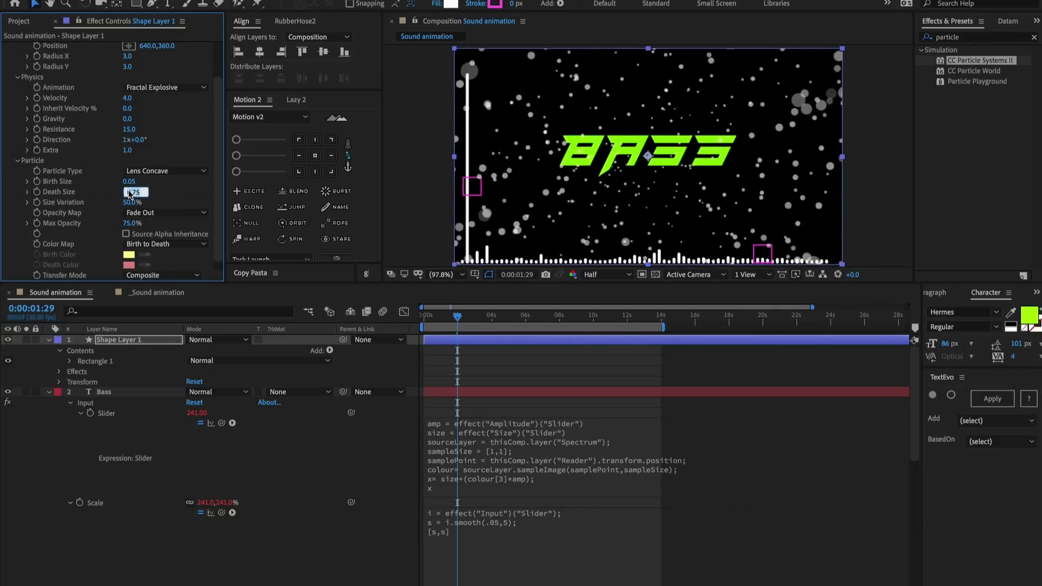
type("0.1")
key("Return")
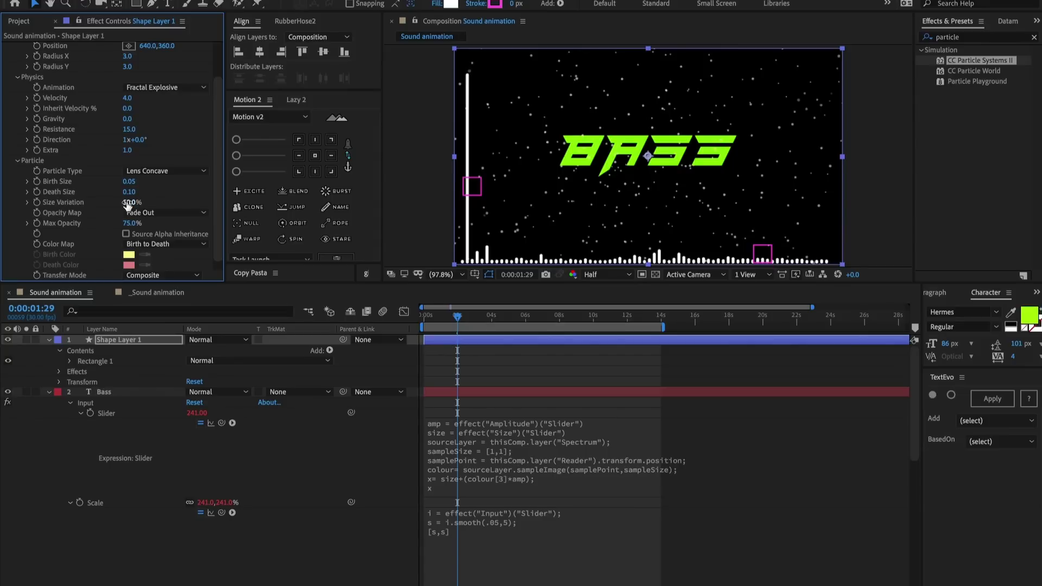
Set the particles' size variation and maximum opacity to 100% each, and collapse the Particle settings.
left_click(128, 203)
type("100")
key("Return")
left_click(130, 223)
type("1")
key("Return")
scroll(79, 234, "down", 1)
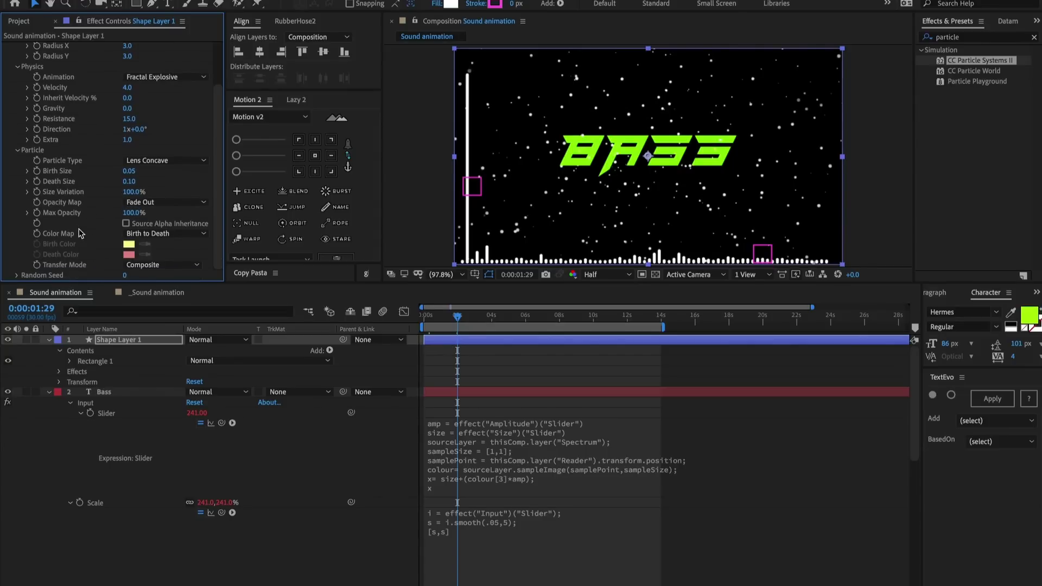
left_click(17, 151)
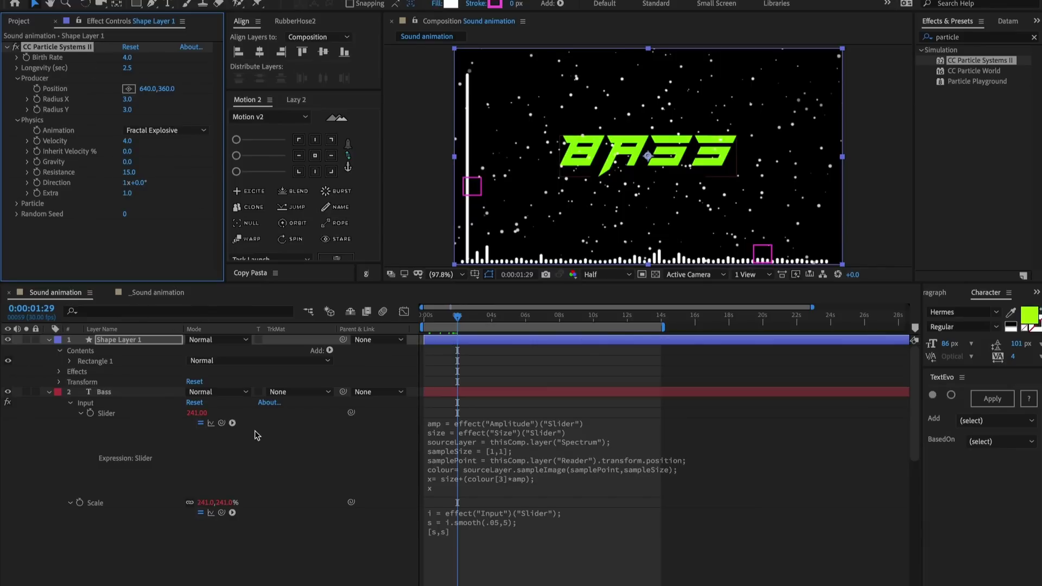
Copy the expression from the Bass layer's Input slider onto the particle system's Birth Rate and enlarge its expression field to show every line.
left_click(492, 444)
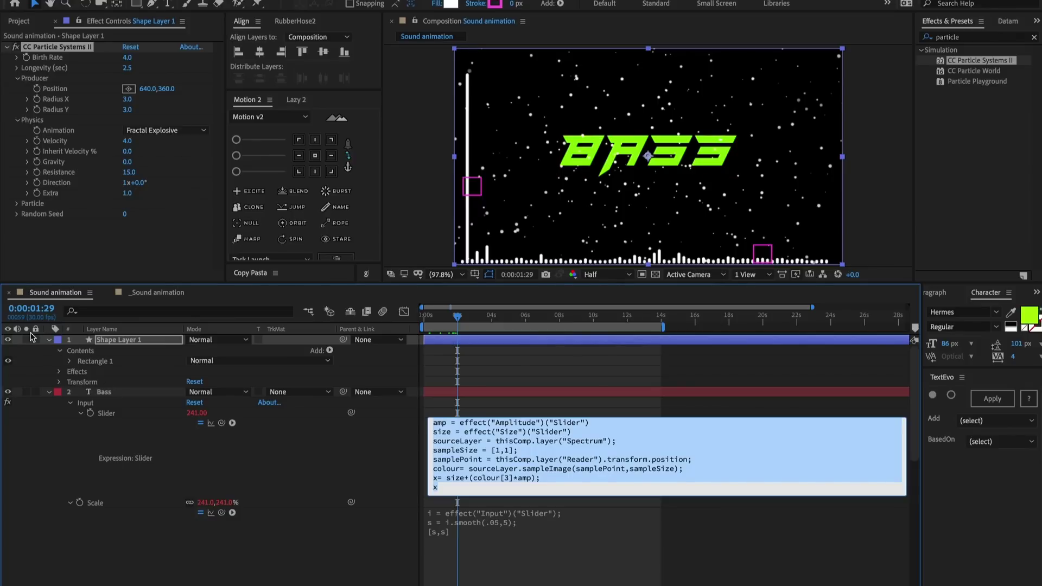
left_click(27, 58, "alt")
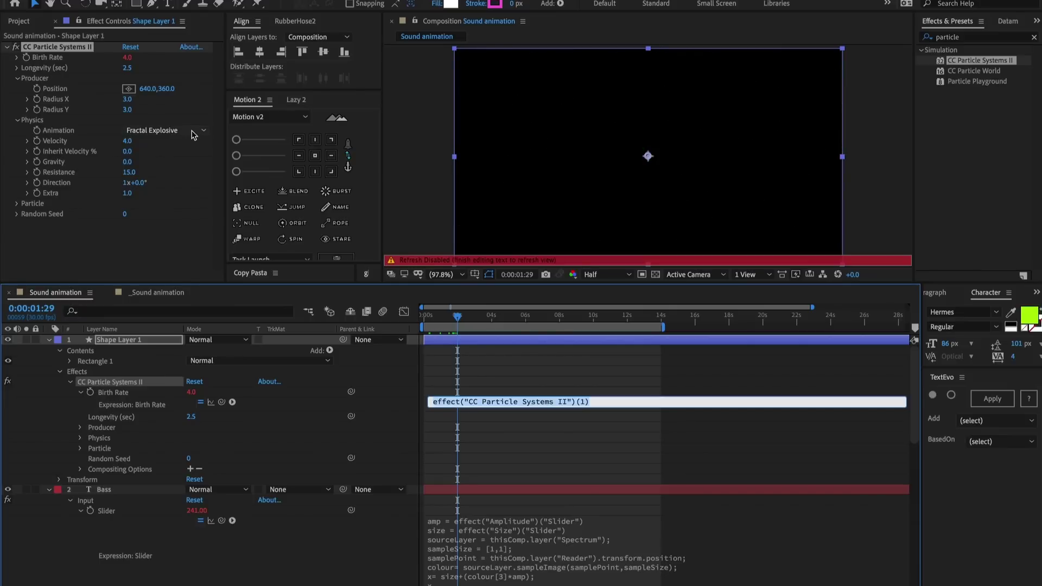
key("ctrl+v")
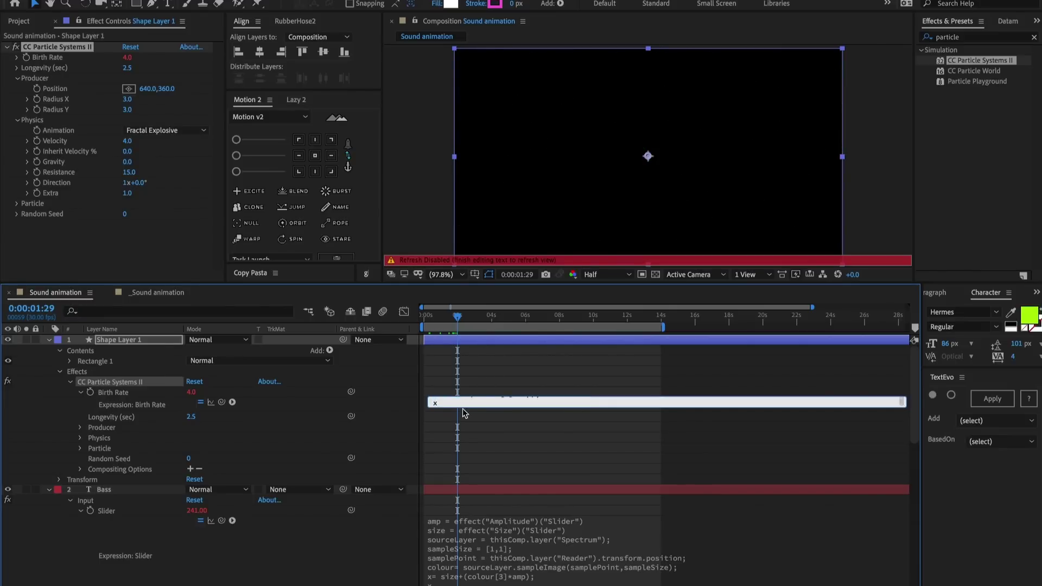
left_click_drag(463, 414, 458, 486)
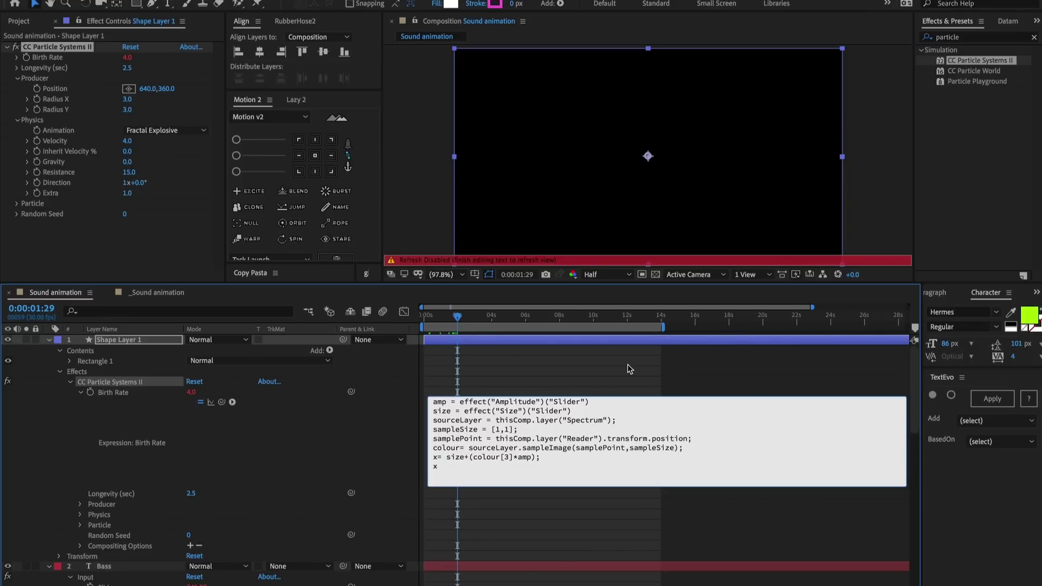
left_click(549, 357)
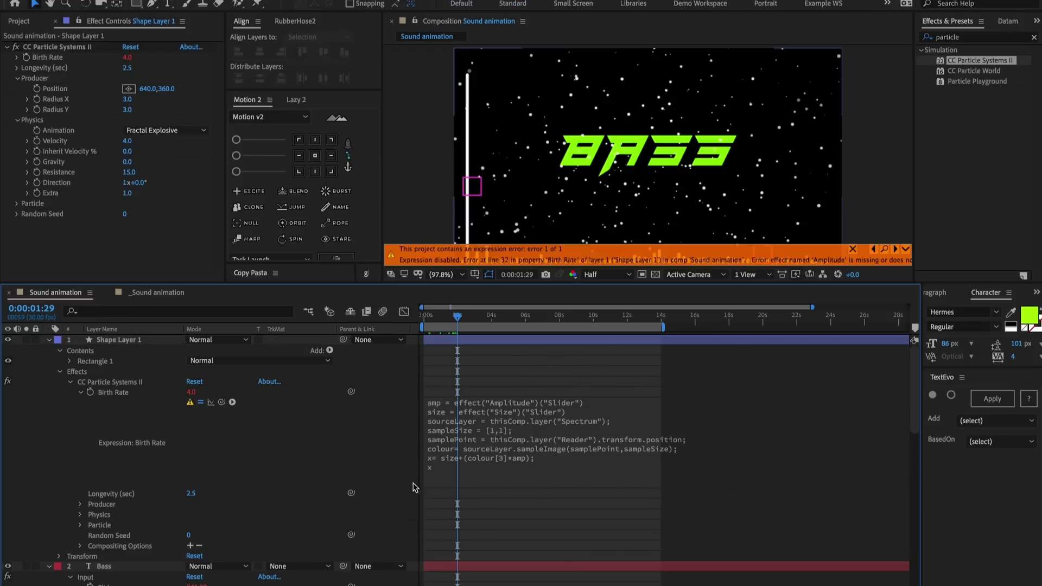
Copy the Amplitude and Size slider effects from the Bass layer onto Shape Layer 1.
left_click(455, 567)
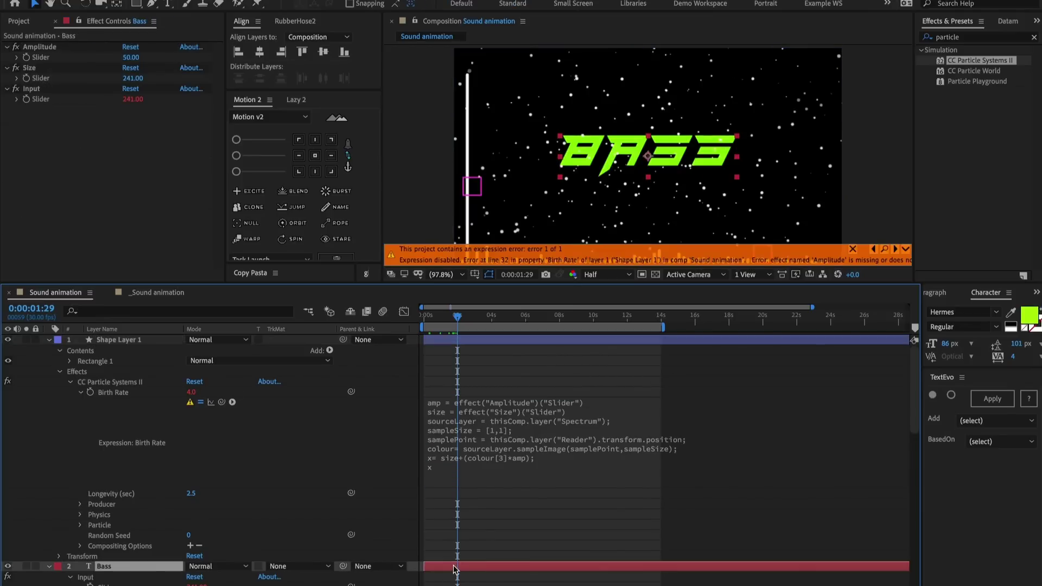
left_click(52, 49)
left_click(43, 68, "ctrl")
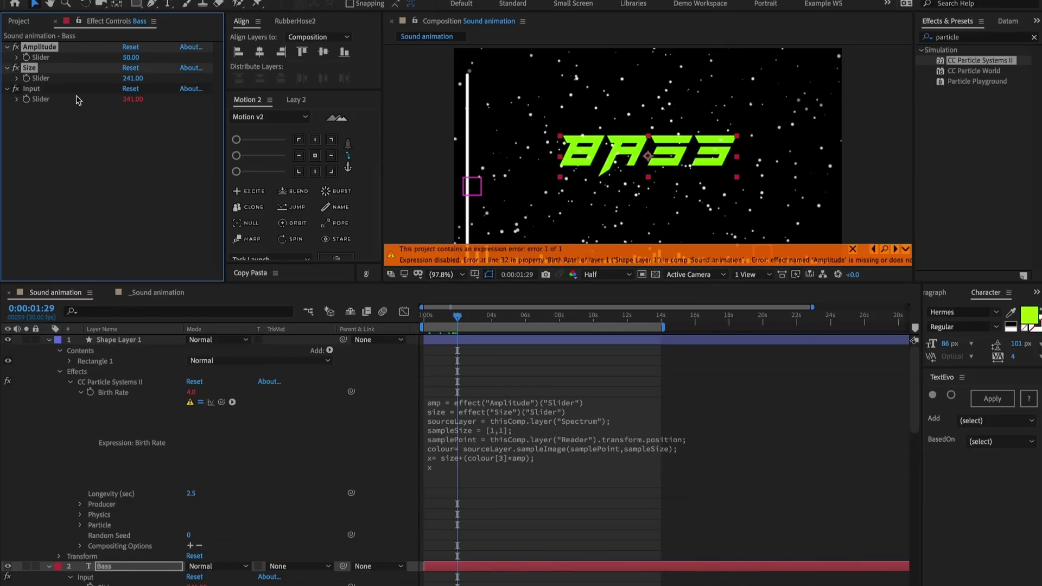
left_click(455, 342)
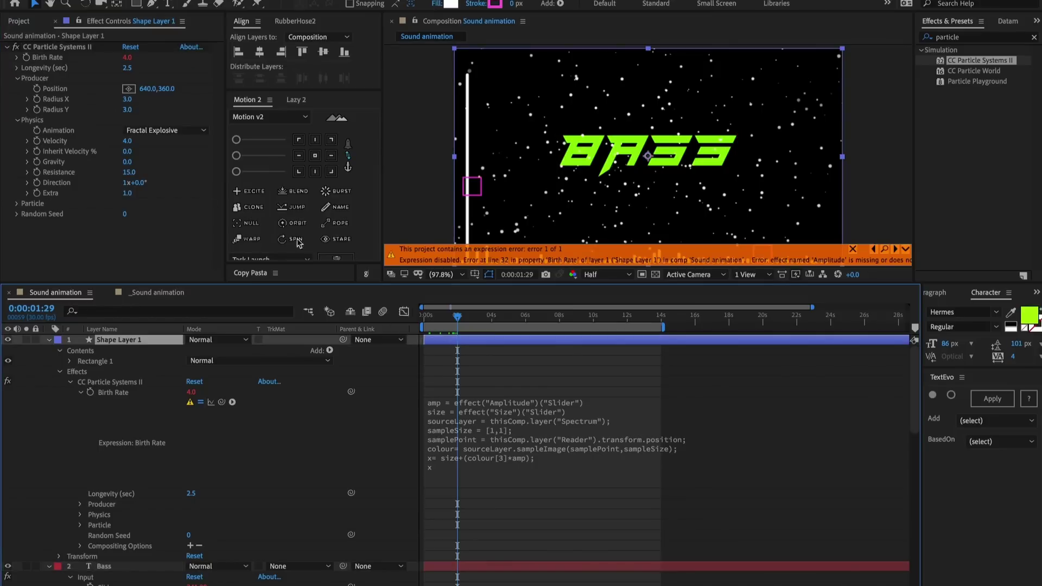
key("ctrl+v")
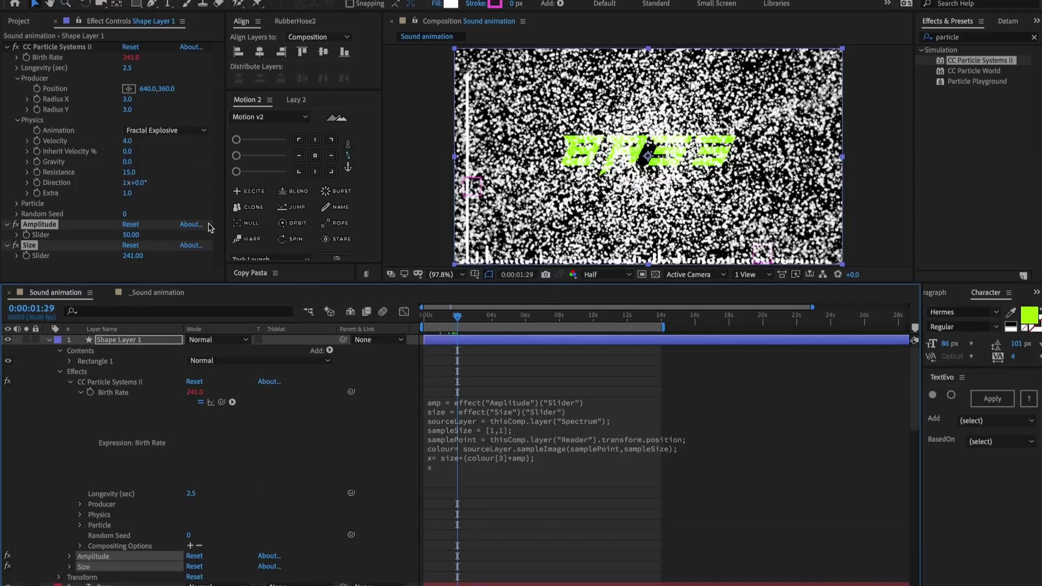
On Shape Layer 1, set the Size slider to 0 and the Amplitude slider to 150.
left_click(141, 256)
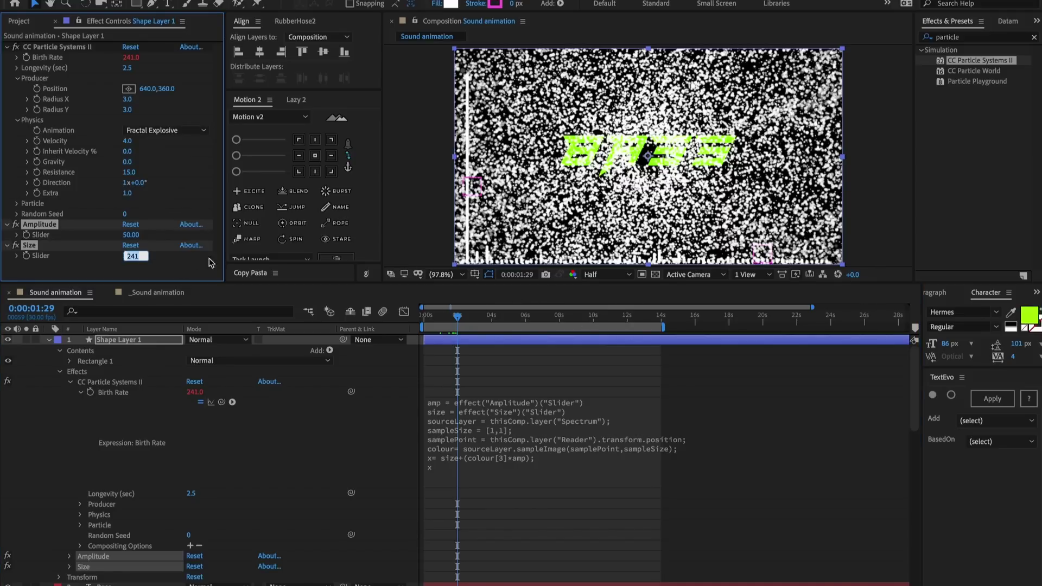
type("0")
key("Return")
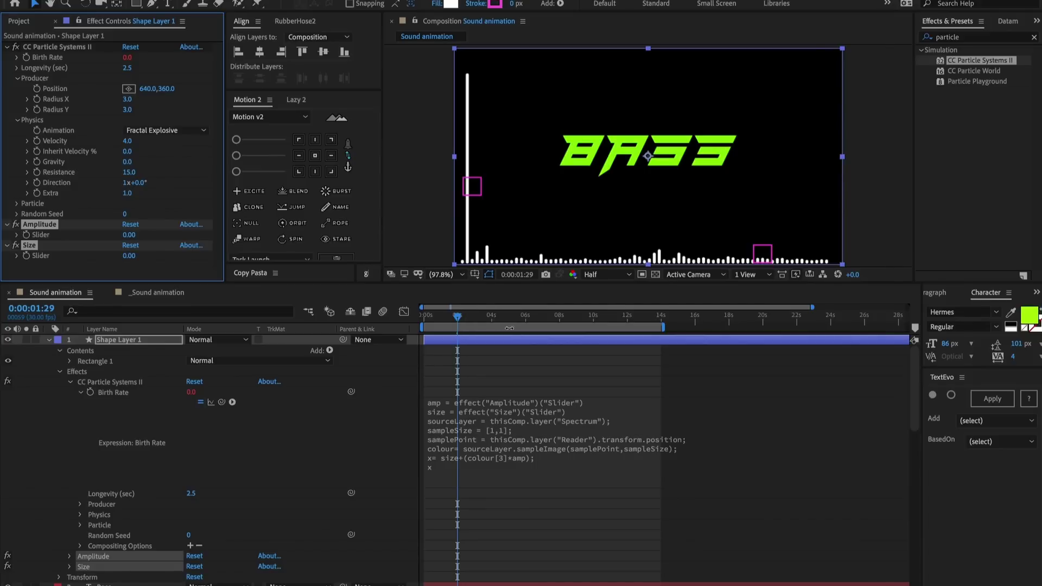
left_click(152, 237)
left_click(128, 234)
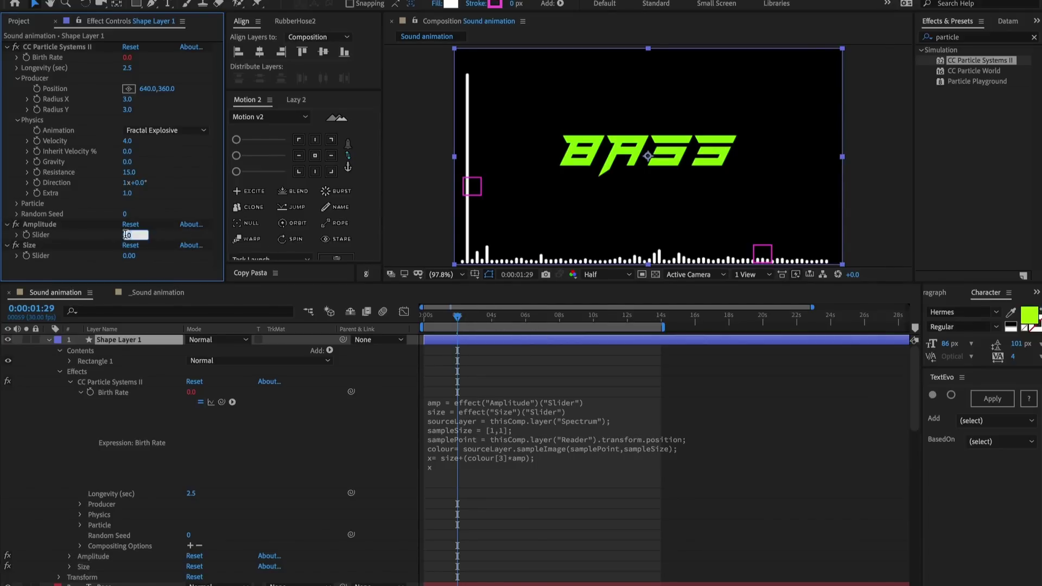
type("150")
key("Return")
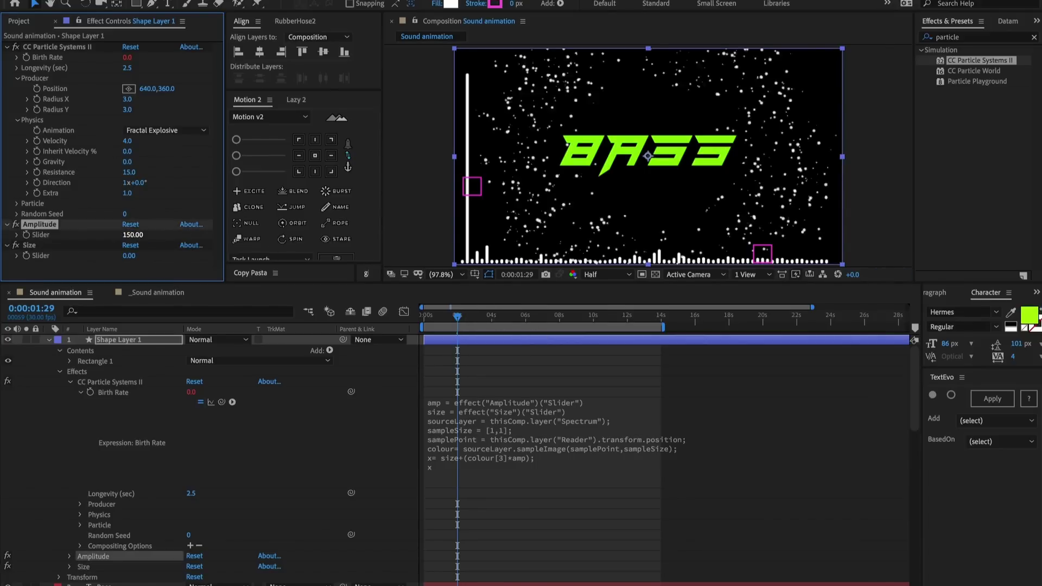
Preview the audio-driven particle bursts from the start of the composition and inspect the frames around 0:00:02:25.
key("Home")
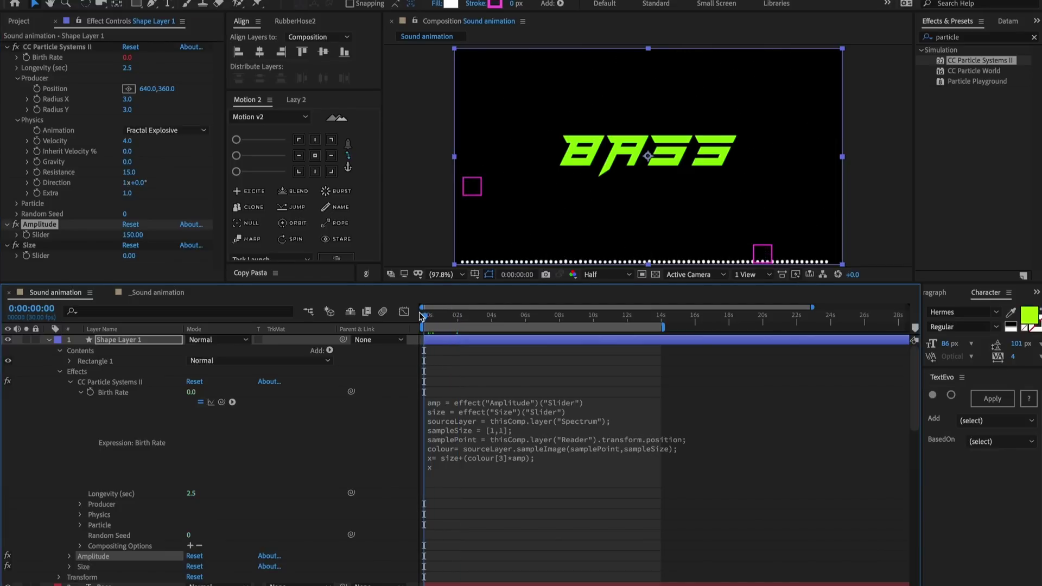
key("space")
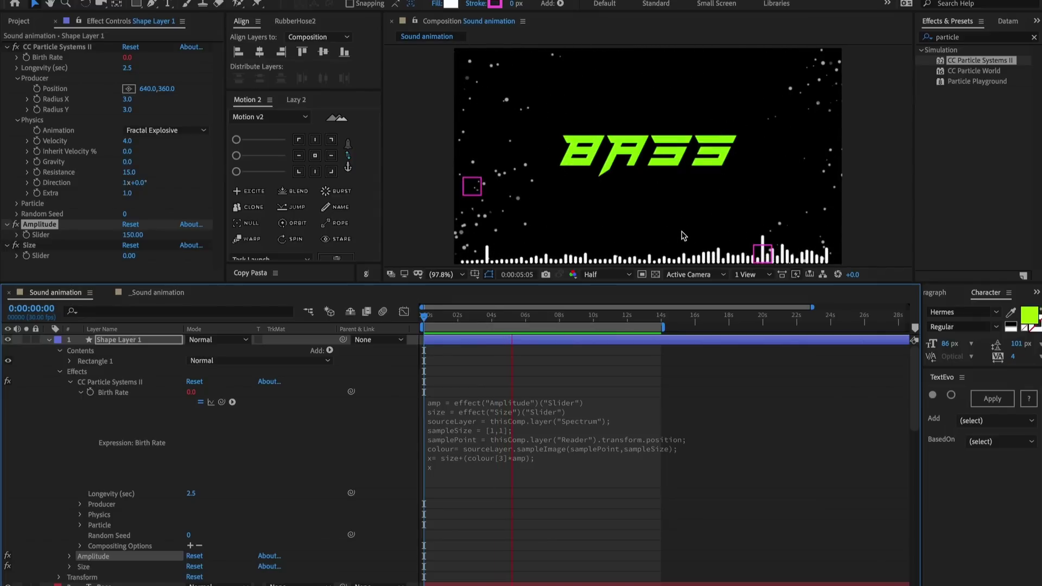
key("space")
left_click(477, 316)
left_click_drag(476, 318, 472, 321)
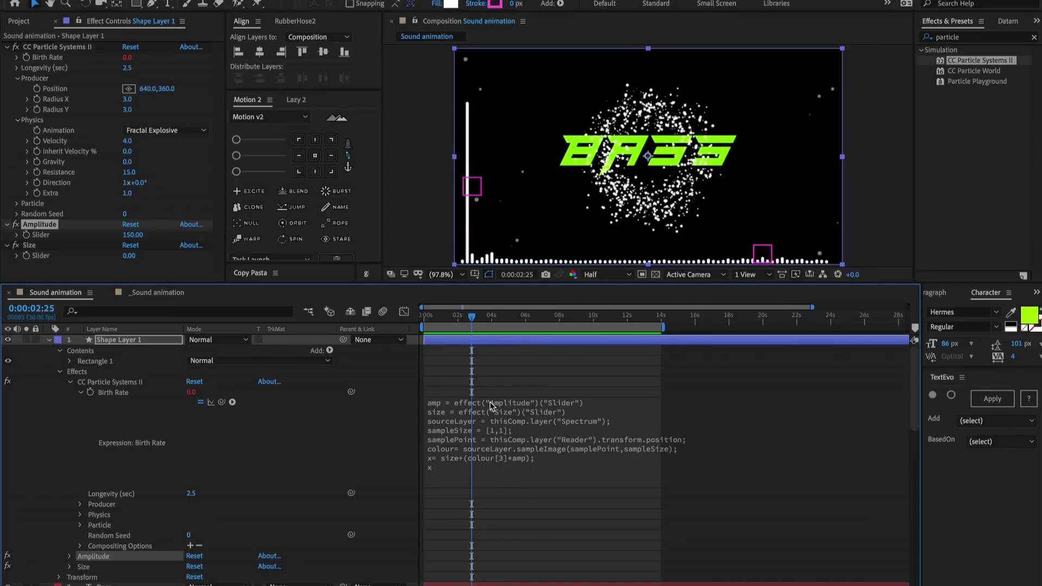
left_click_drag(473, 317, 422, 317)
key("space")
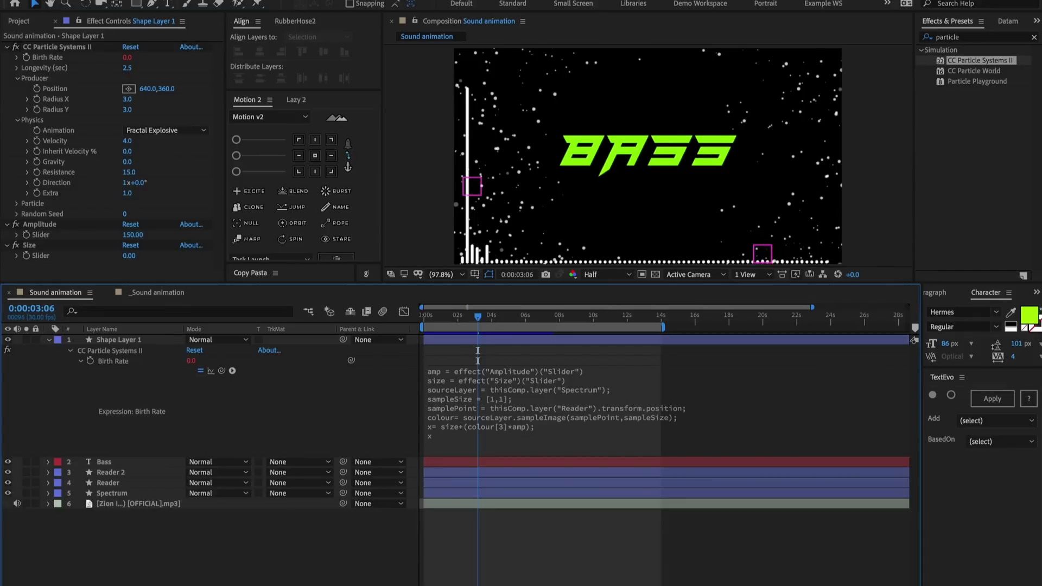
Add the Tap Dancing 1.mp4 footage to the composition as the uppermost layer and centre it horizontally.
left_click(20, 21)
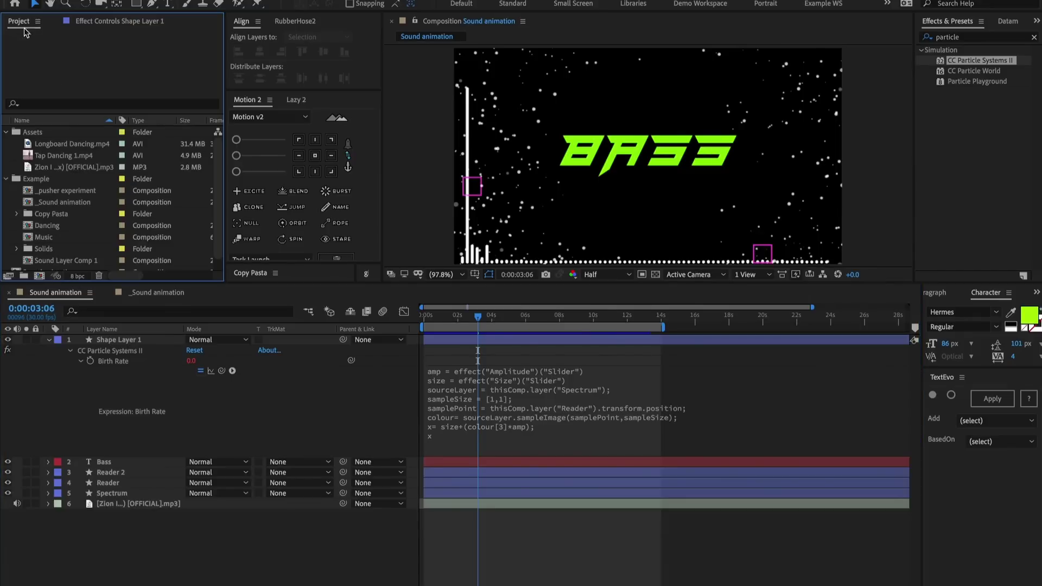
left_click_drag(65, 155, 648, 154)
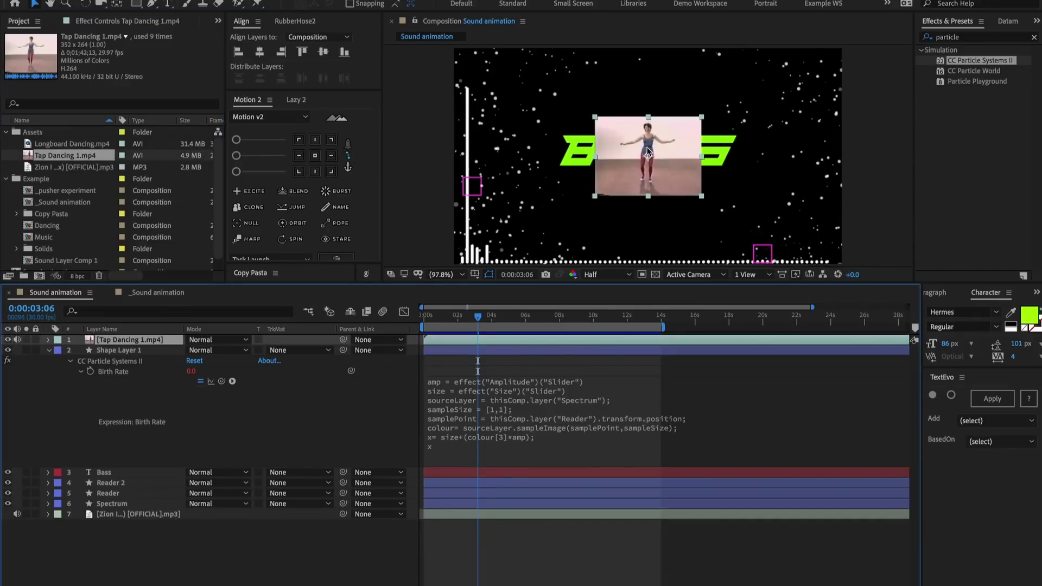
left_click(259, 53)
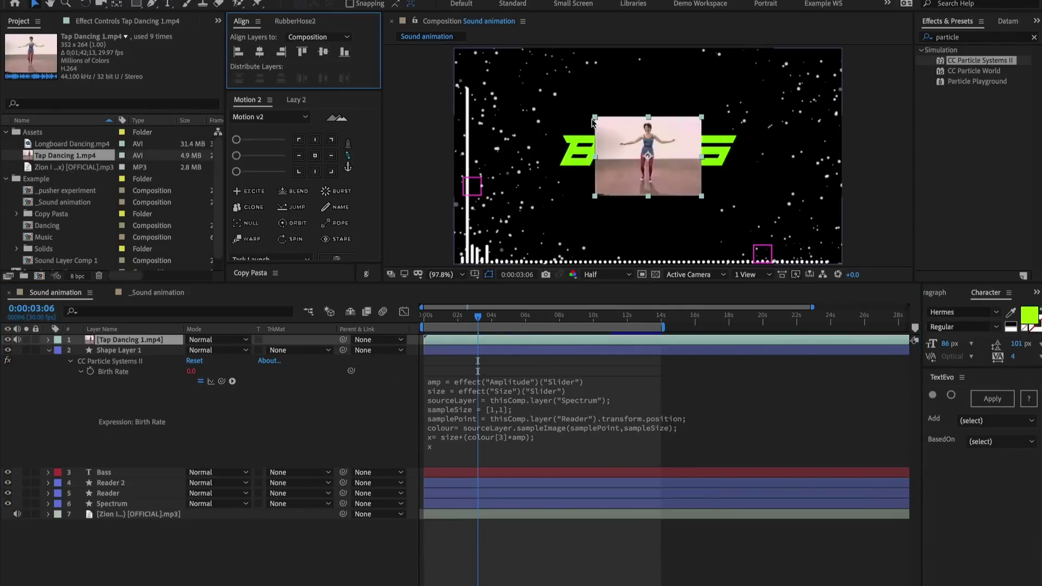
Enlarge the Tap Dancing 1.mp4 footage around its centre and copy the Amplitude and Size slider effects from Shape Layer 1 onto it.
left_click_drag(595, 118, 531, 64)
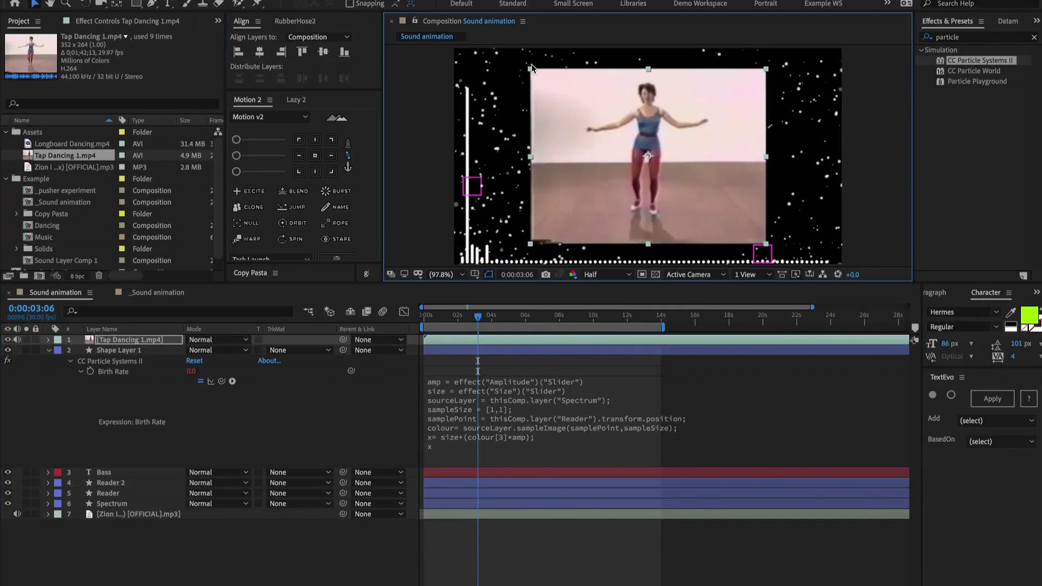
left_click(126, 352)
left_click(121, 21)
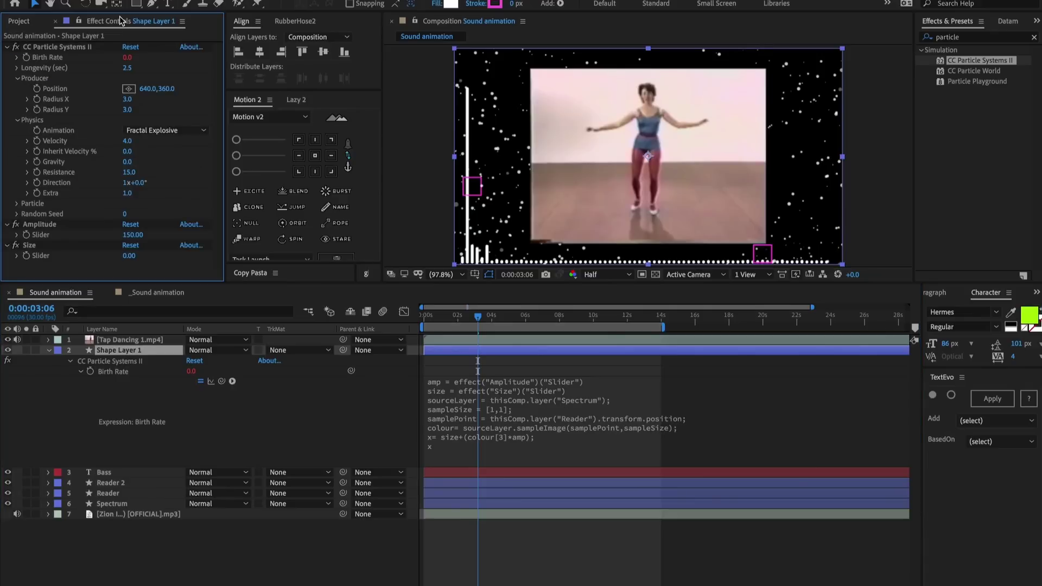
left_click(52, 225)
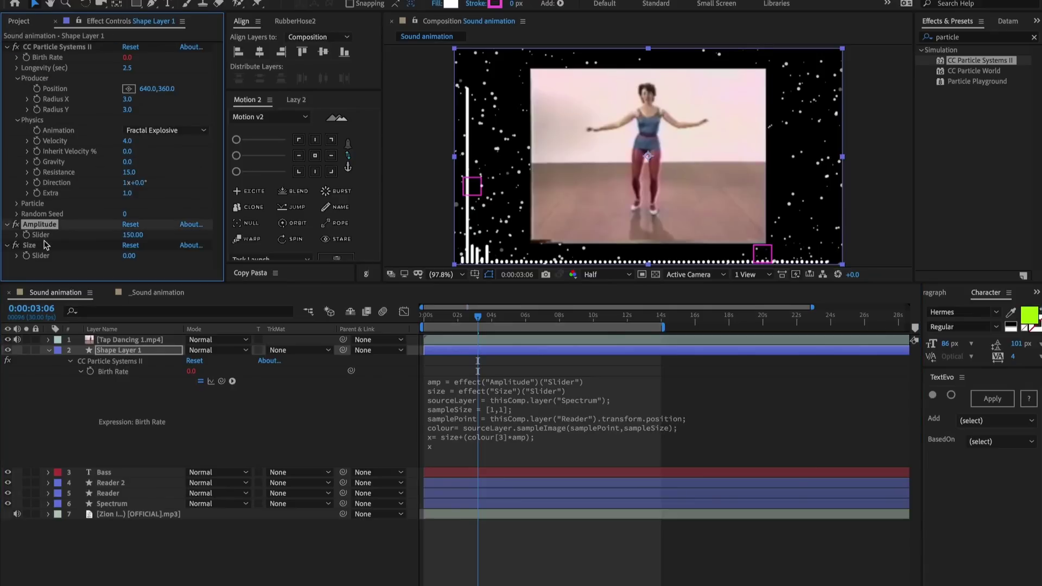
left_click(41, 245, "shift")
key("ctrl+c")
left_click(125, 344)
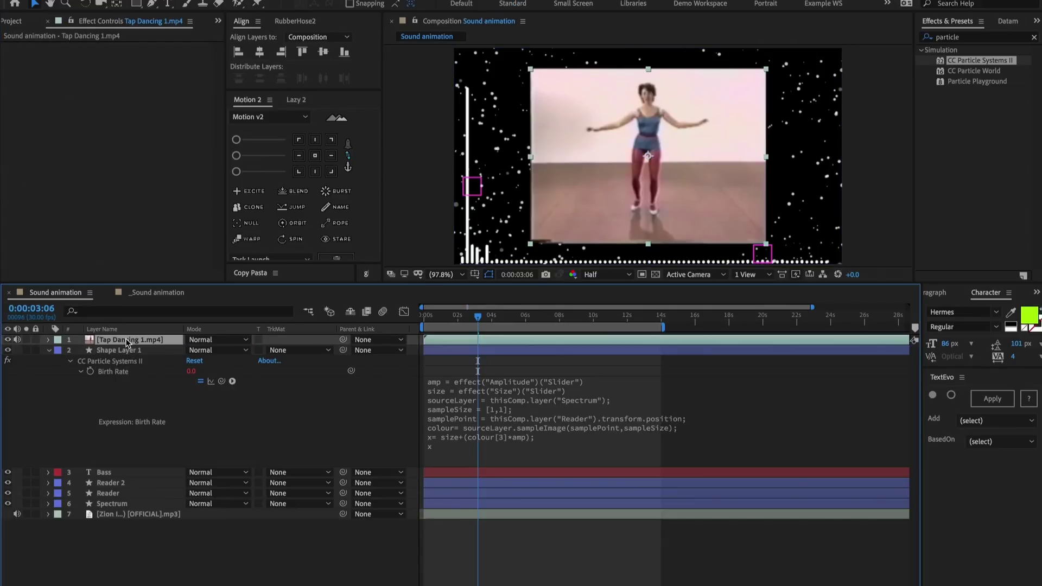
key("ctrl+v")
Rename Shape Layer 1 as Particle.
left_click(124, 351)
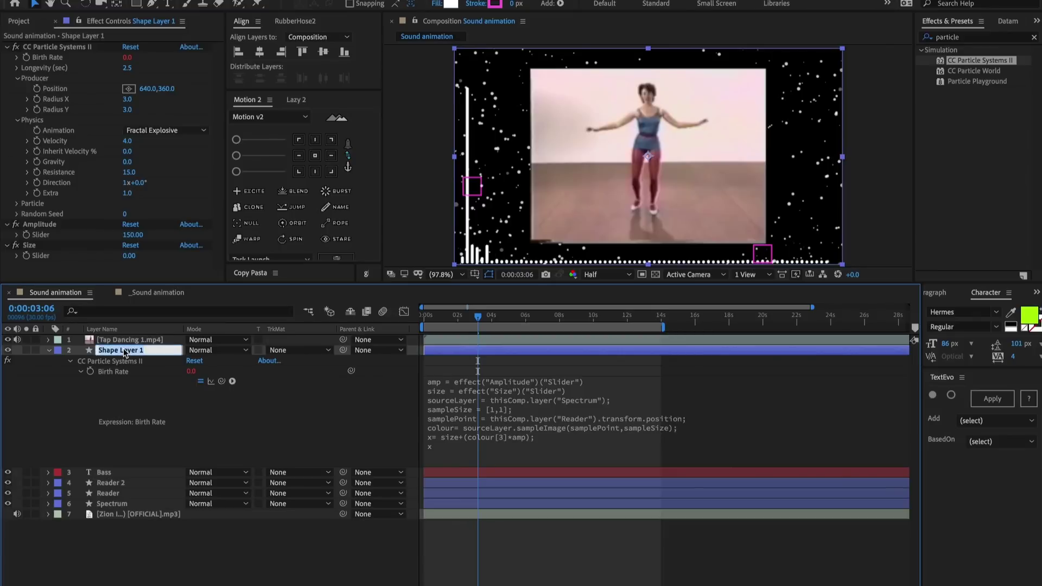
type("Particle")
left_click(149, 340)
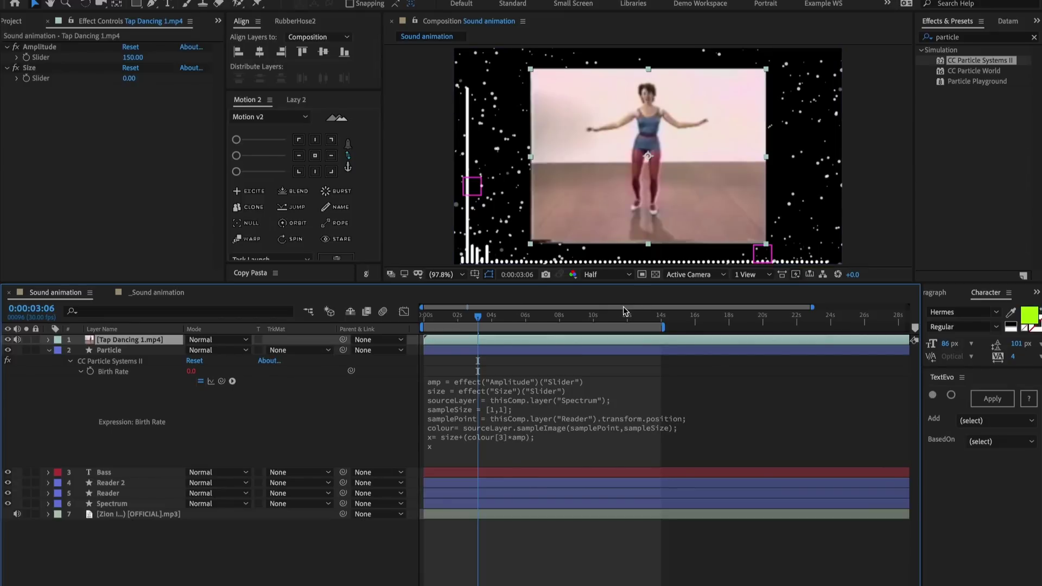
Enable time remapping on the Tap Dancing 1.mp4 layer and give Time Remap the same expression as the particle Birth Rate.
key("ctrl+alt+t")
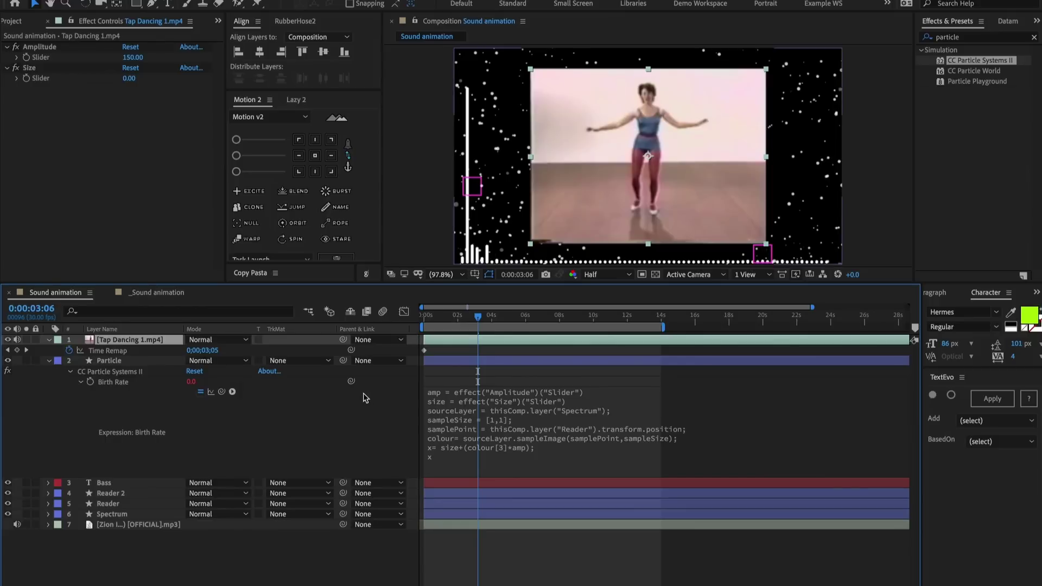
left_click(70, 356, "alt")
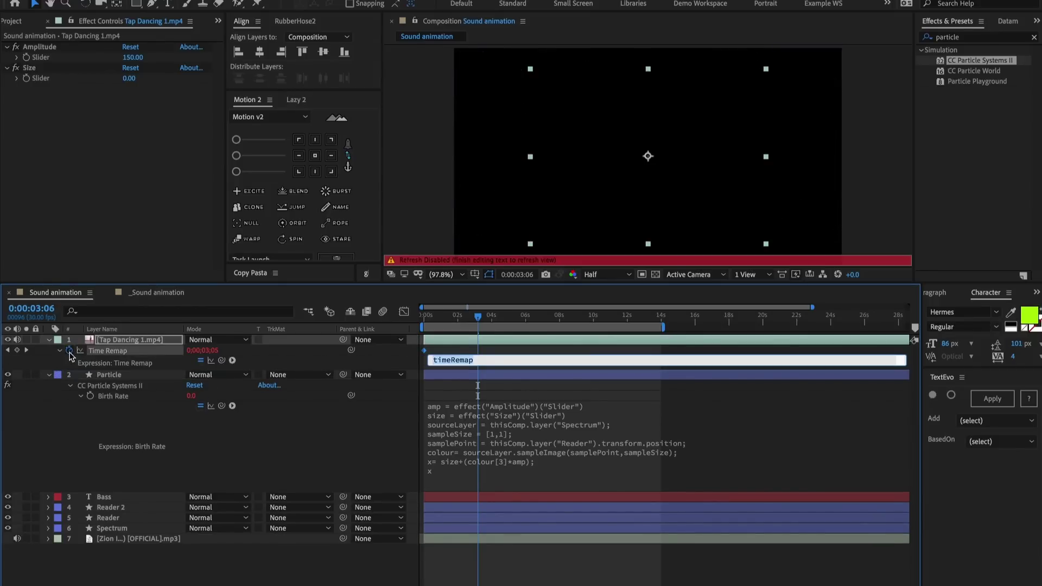
left_click(479, 431)
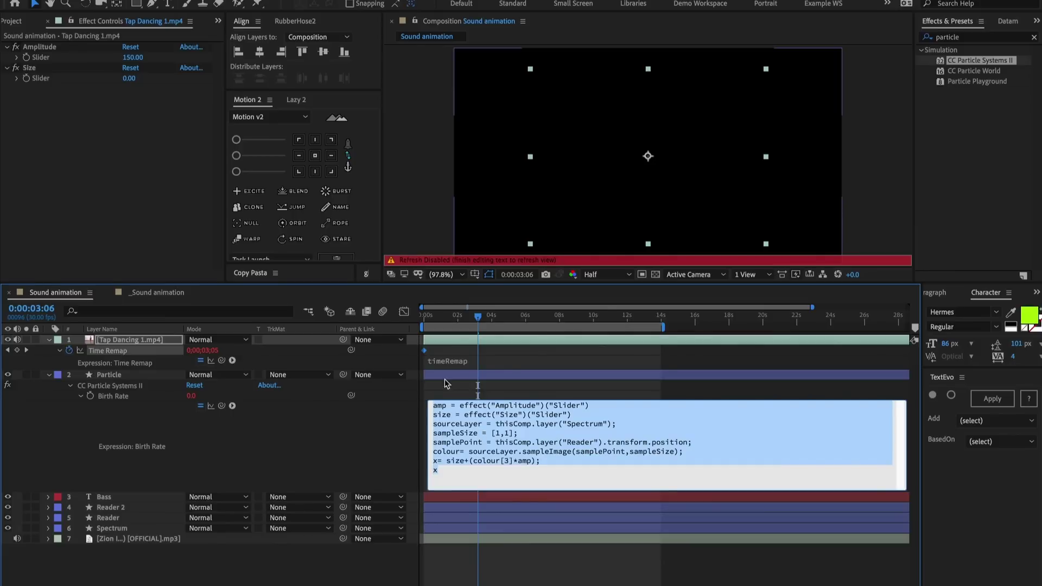
left_click(456, 361)
key("ctrl+v")
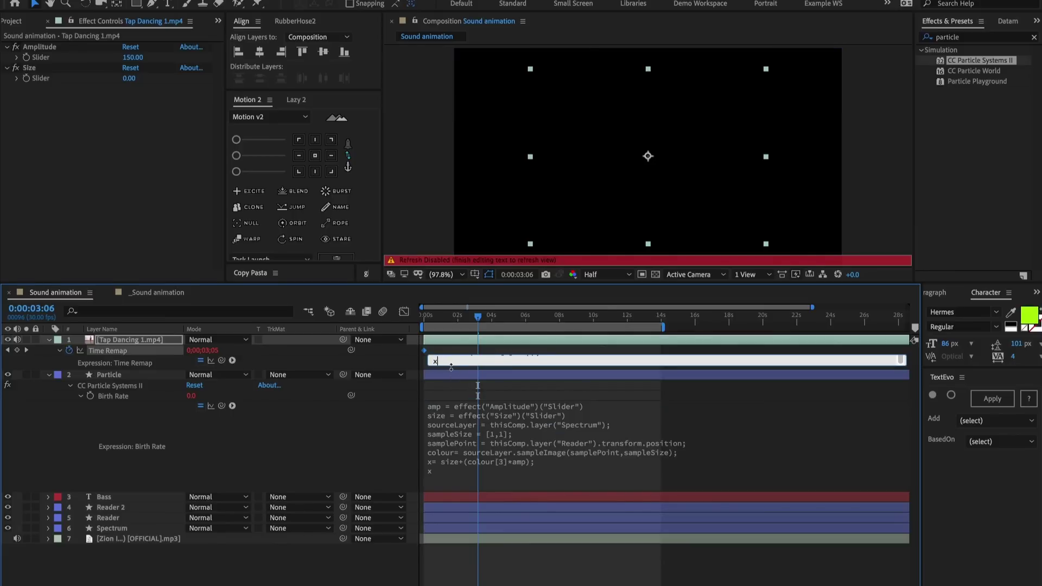
left_click(450, 366)
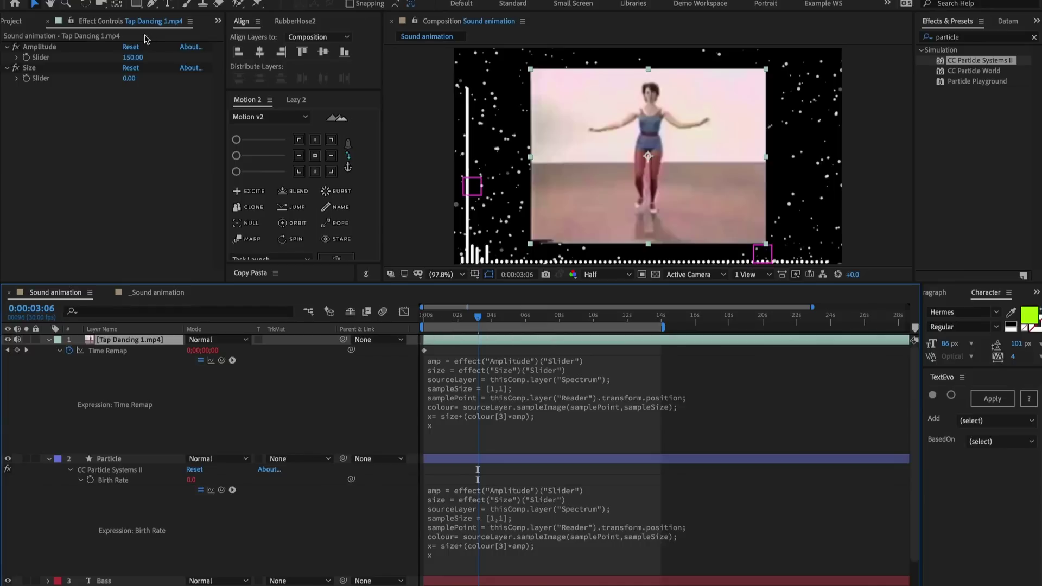
On the Tap Dancing layer, set the Amplitude slider to 10 and drive the Size slider with the expression time/2.
left_click(138, 57)
left_click(138, 57)
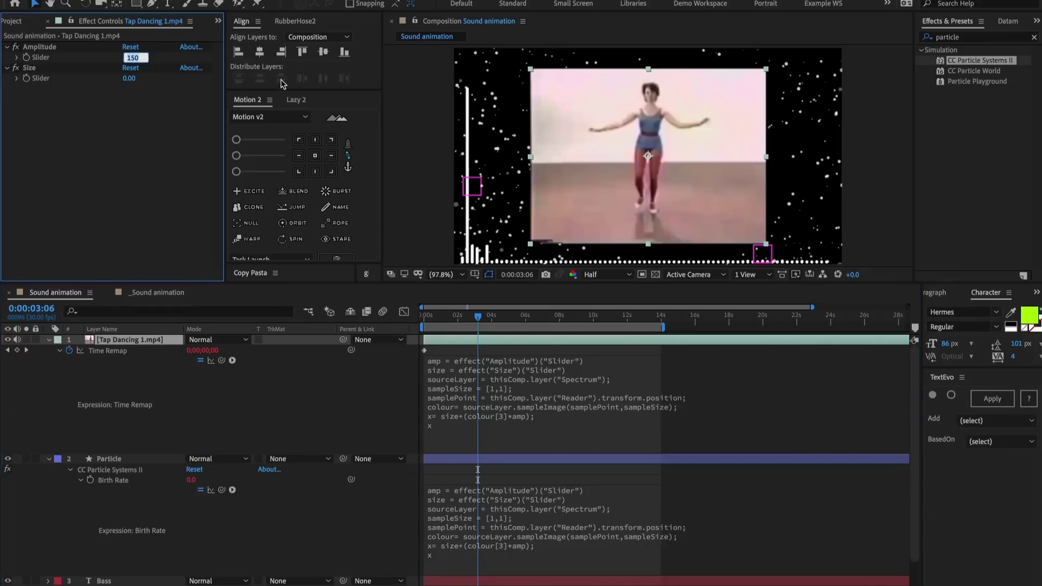
type("10")
key("Return")
left_click(25, 79, "alt")
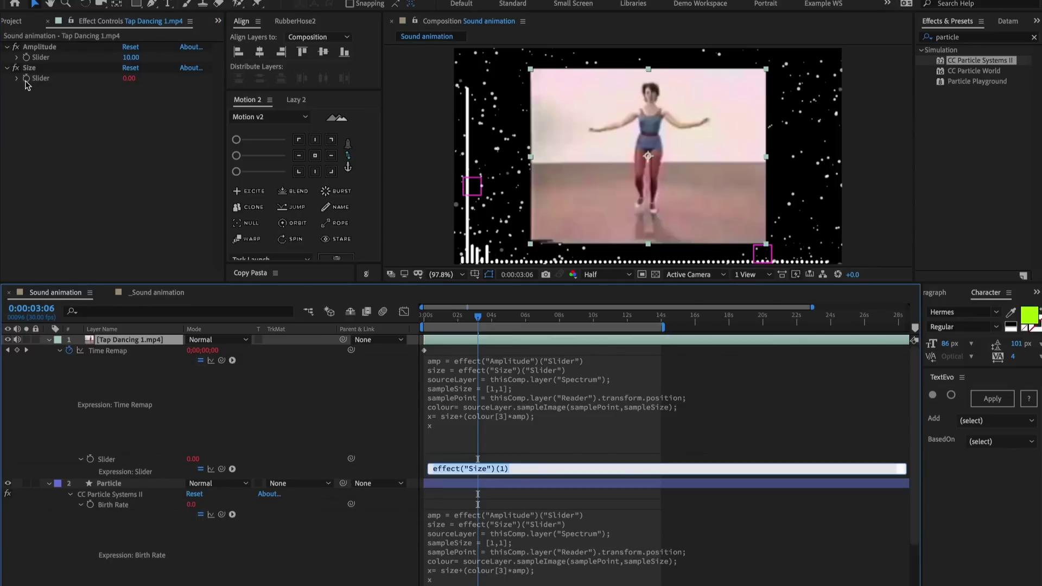
type("time/2")
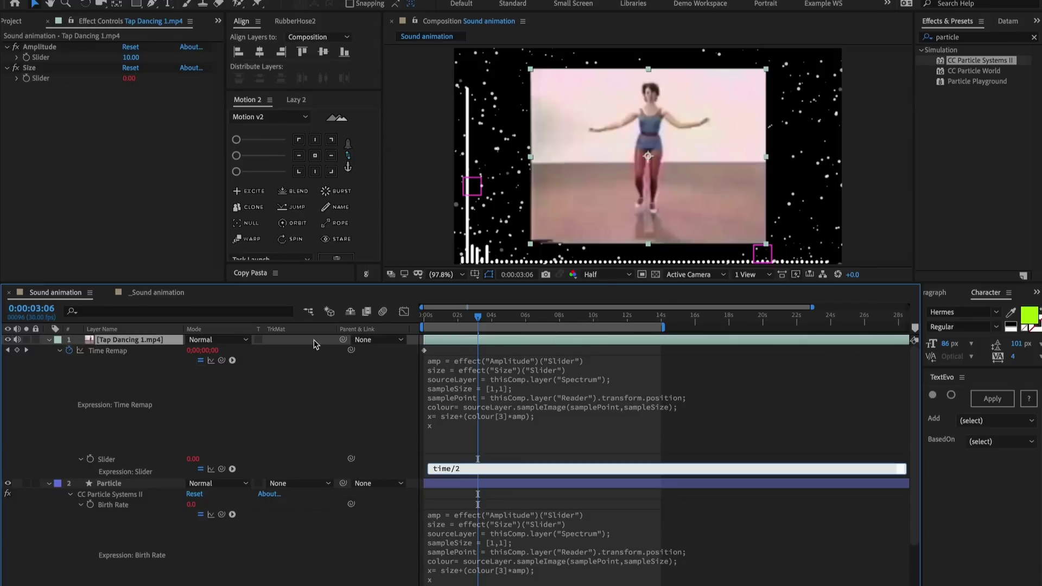
left_click(462, 337)
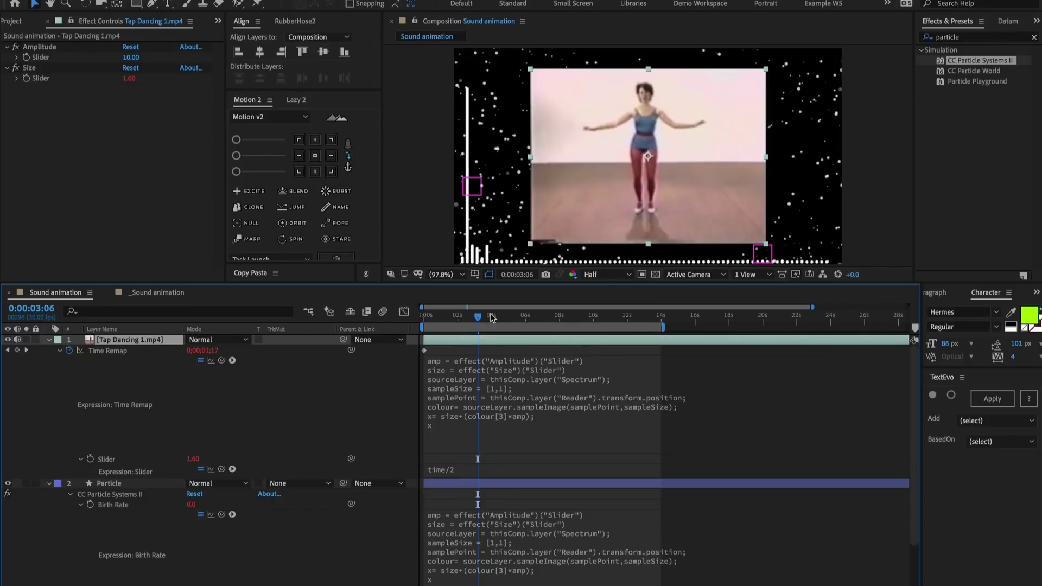
Preview the time-remapped dancing footage from the start of the composition.
left_click(465, 320)
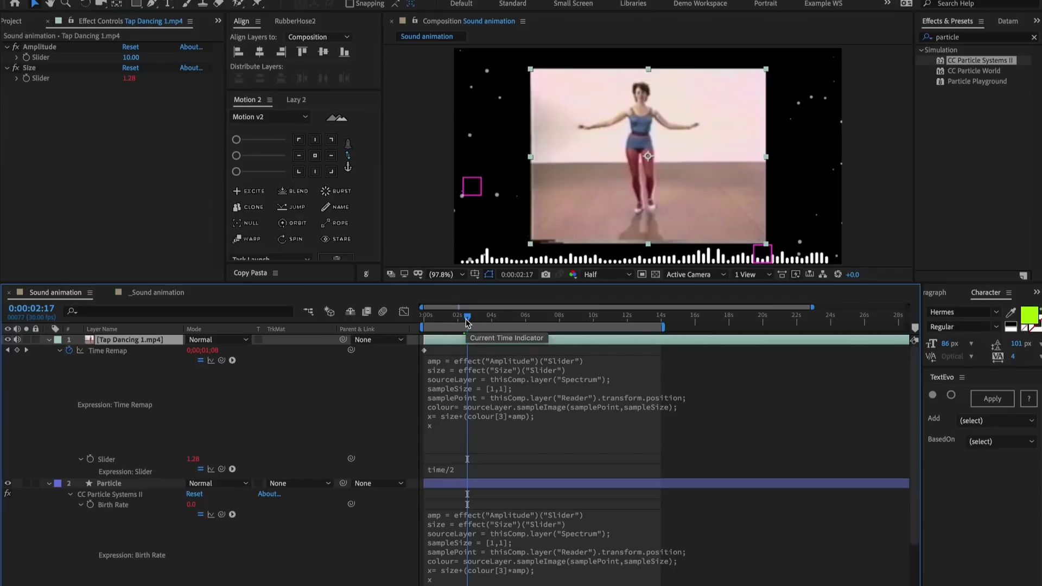
left_click_drag(467, 322, 416, 312)
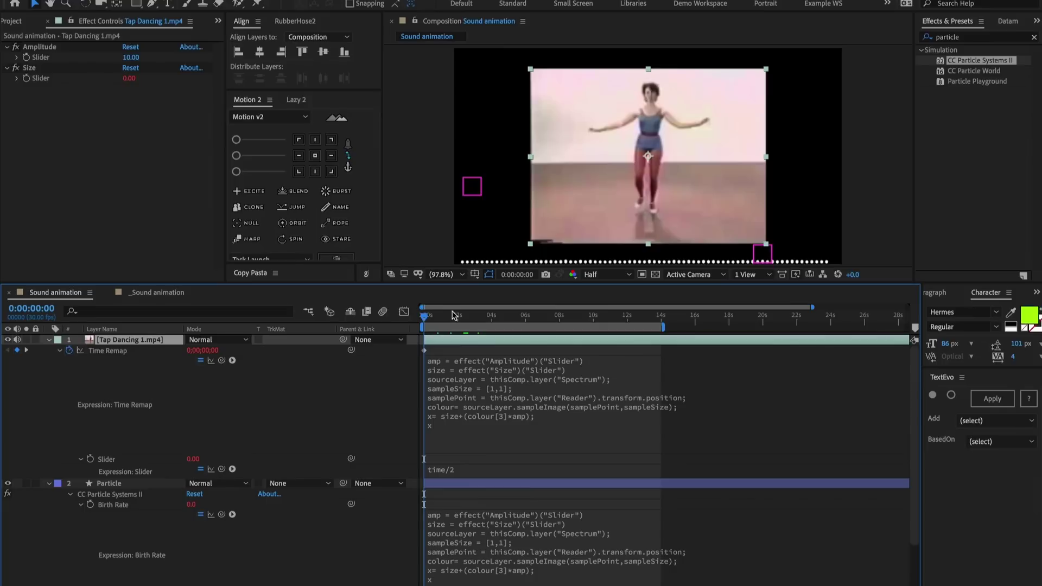
key("space")
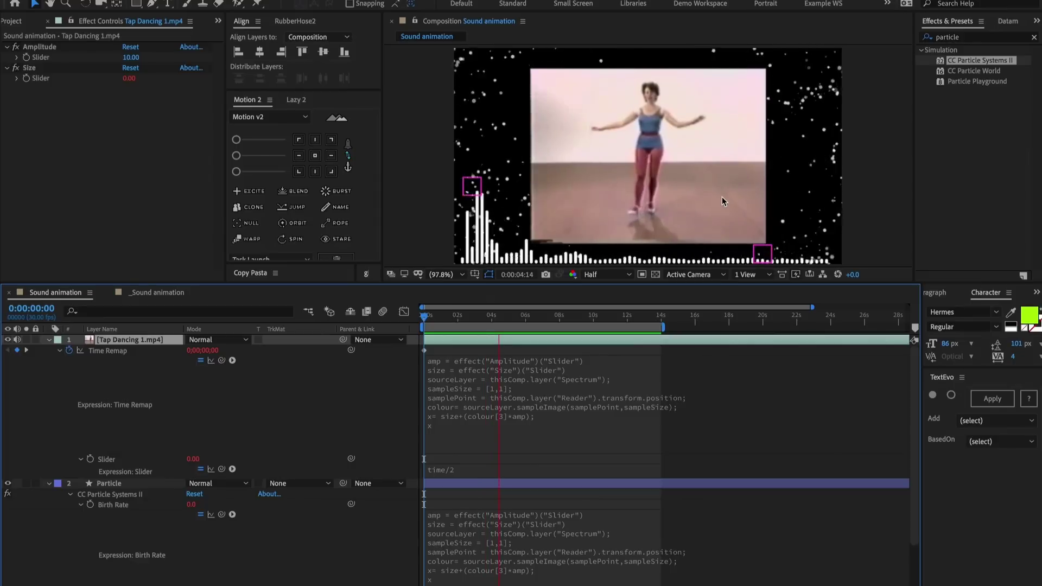
key("space")
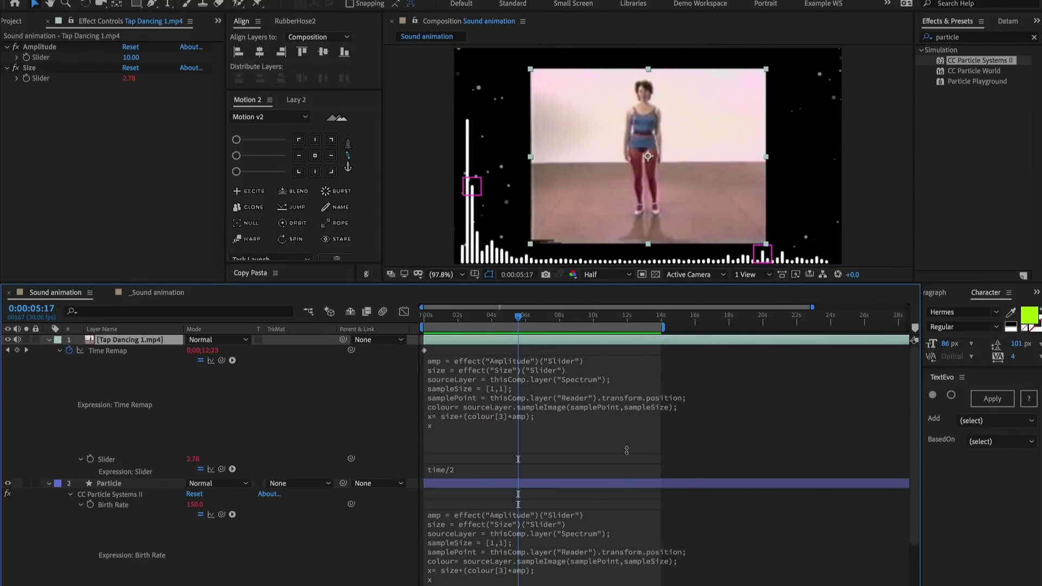
Change the sampled layer in the Time Remap expression's samplePoint line to "Reader 2".
left_click(556, 386)
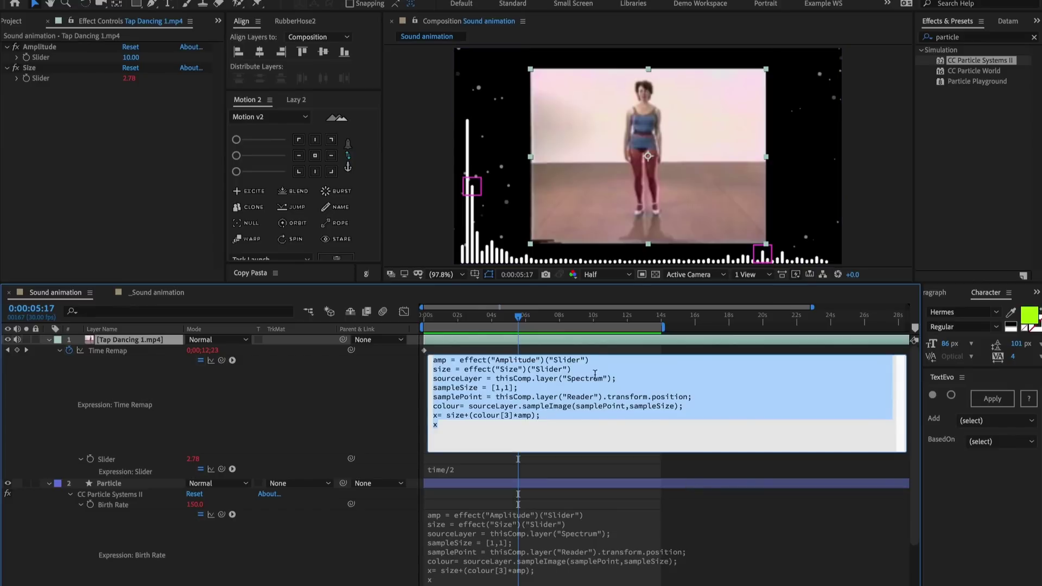
left_click(593, 396)
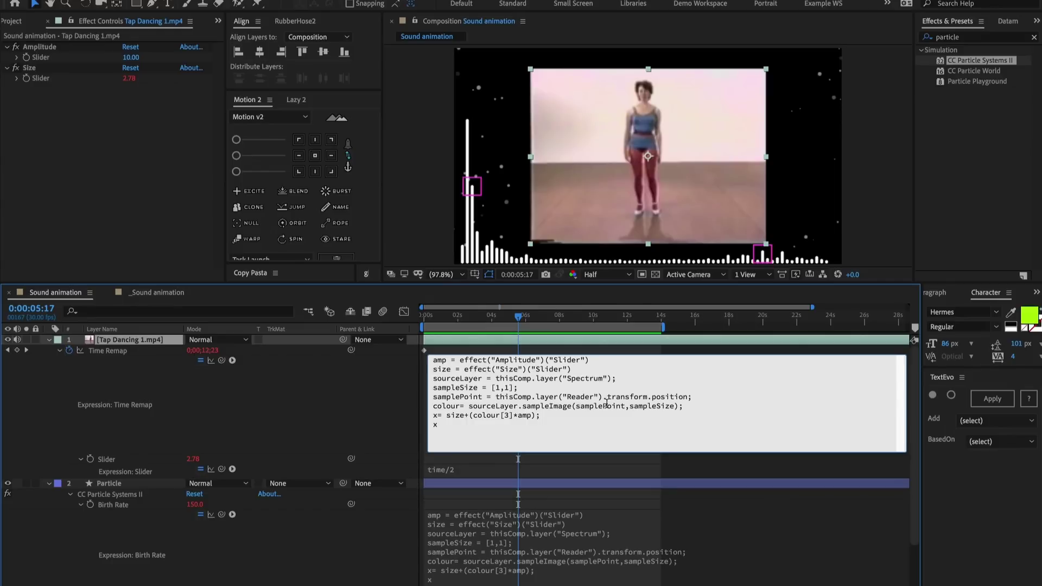
type("2")
left_click(517, 341)
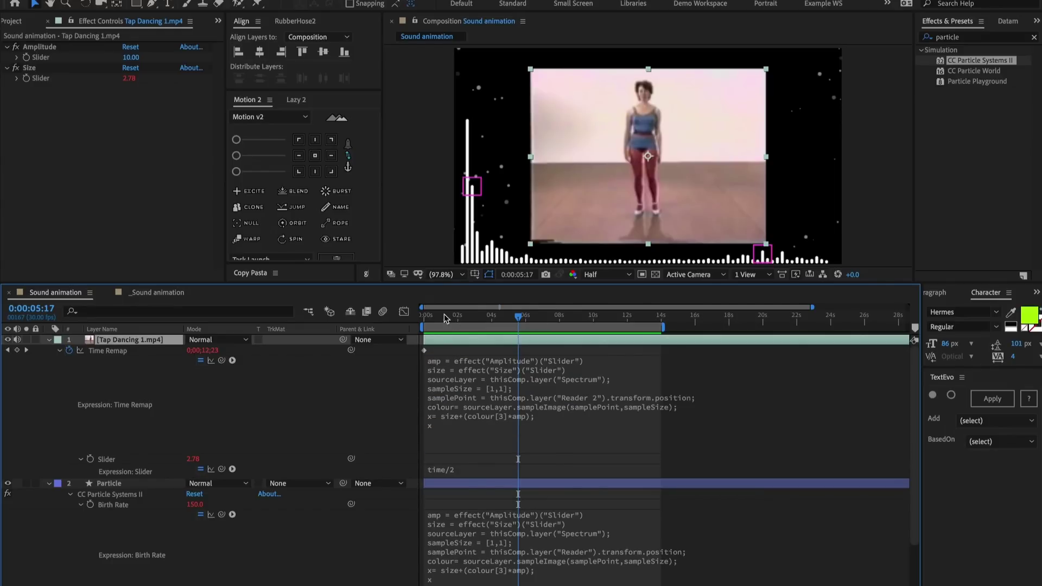
Preview the footage driven by Reader 2 from the start and inspect the frames around 0:00:03:15.
left_click_drag(444, 313, 372, 314)
key("space")
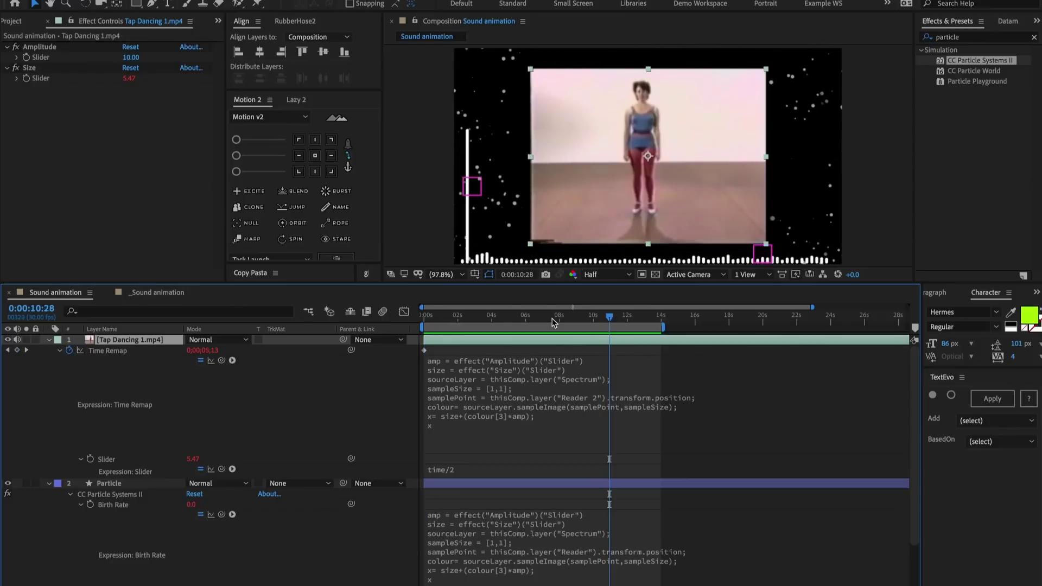
left_click(493, 320)
left_click_drag(493, 320, 483, 320)
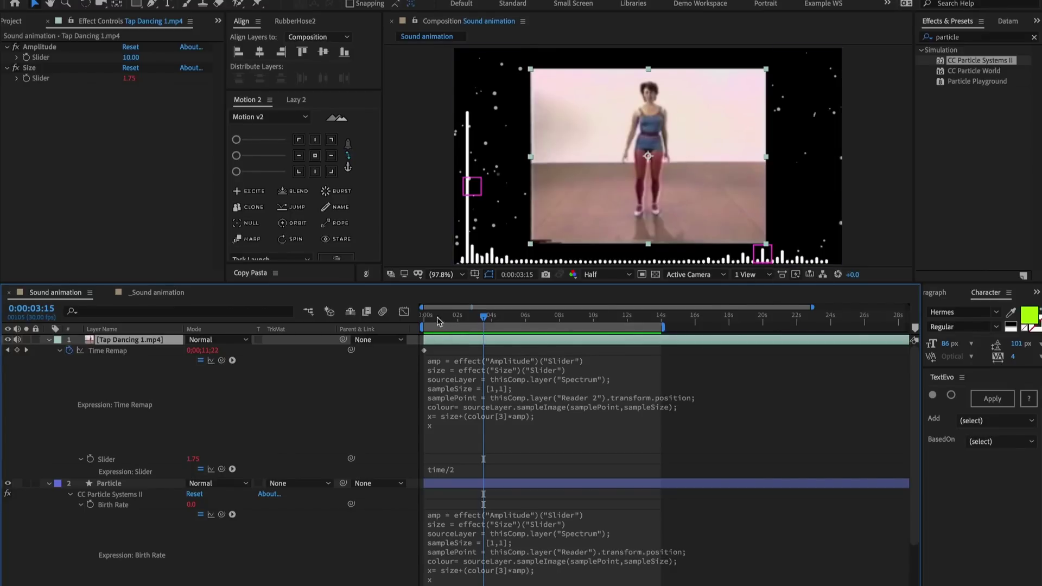
left_click_drag(437, 317, 393, 317)
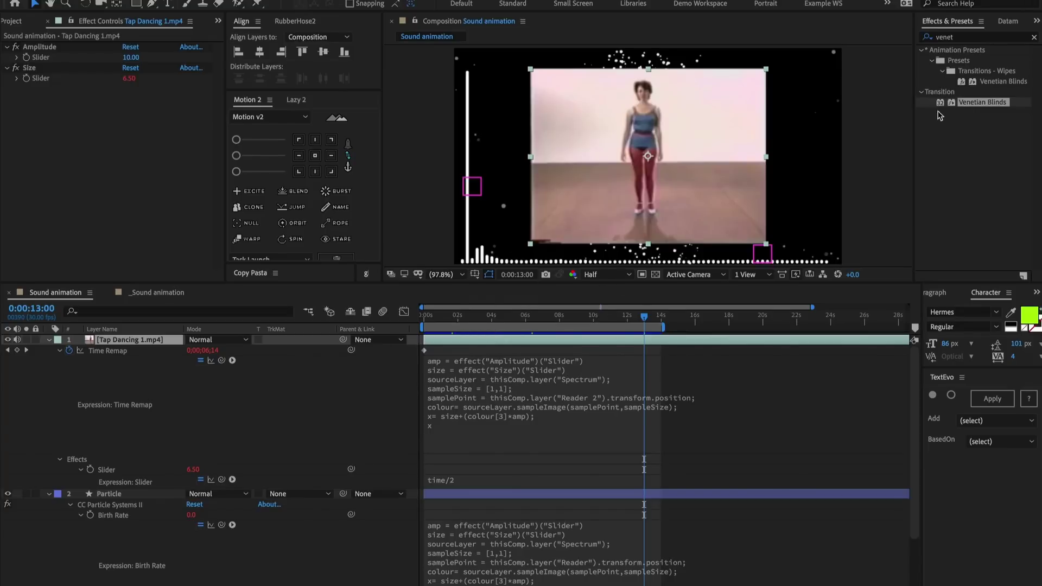
Apply Venetian Blinds to the Tap Dancing layer and place duplicate Amplitude and Size sliders below it, the duplicate Size at 0 without an expression.
left_click(975, 104)
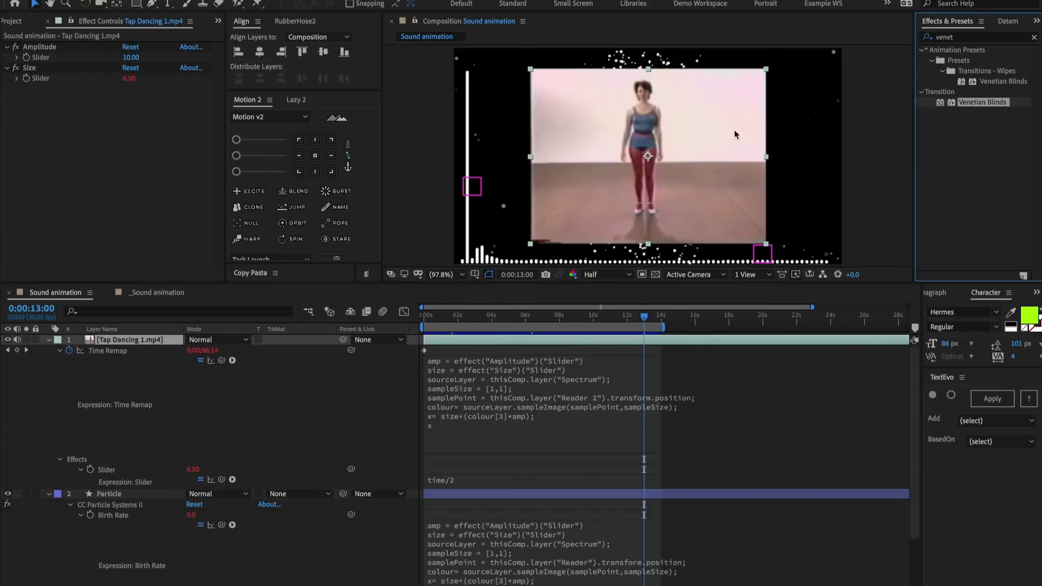
left_click_drag(982, 103, 94, 172)
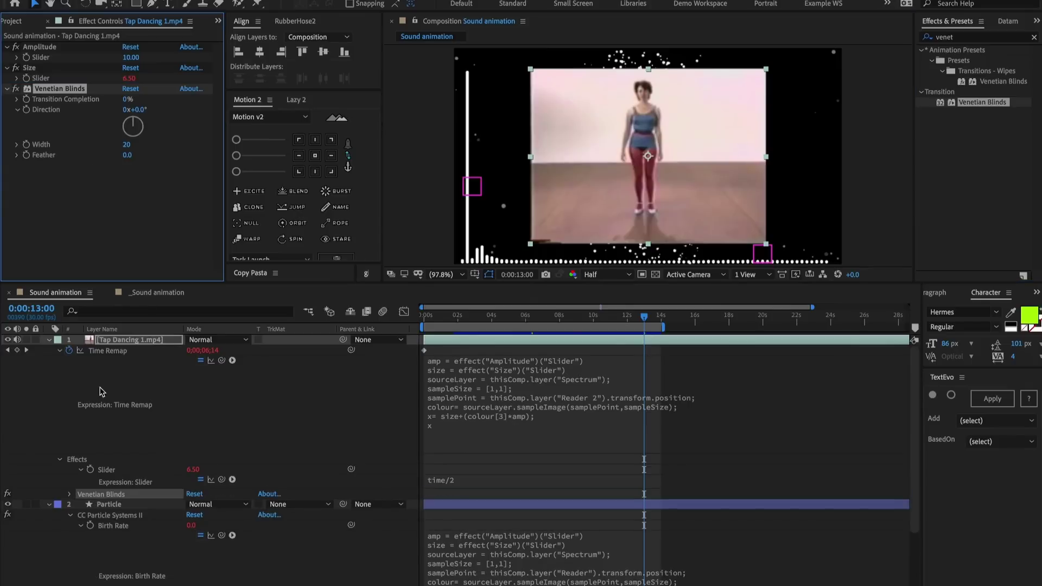
left_click(42, 49)
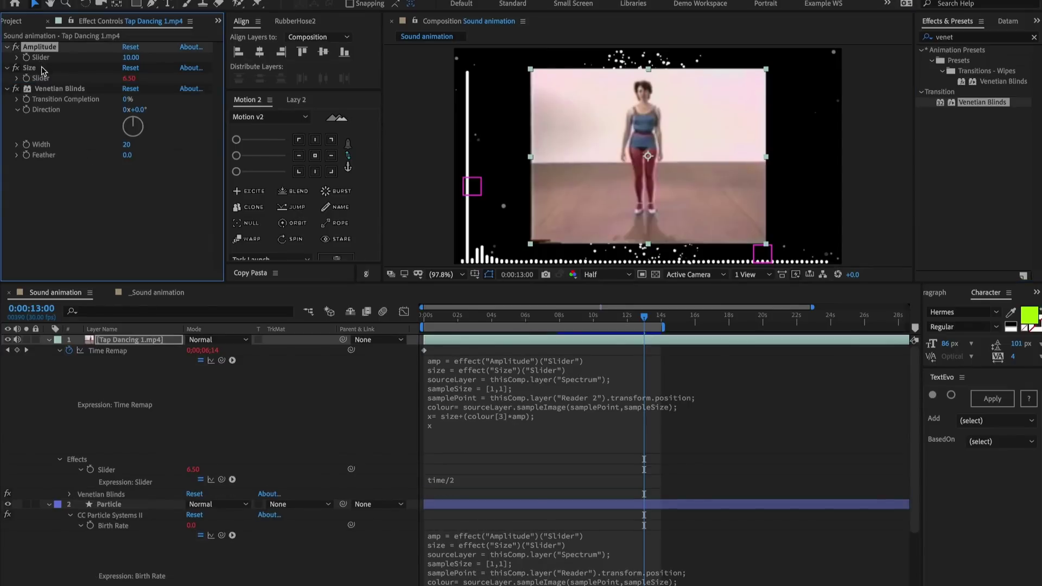
left_click(43, 70, "ctrl")
key("ctrl+d")
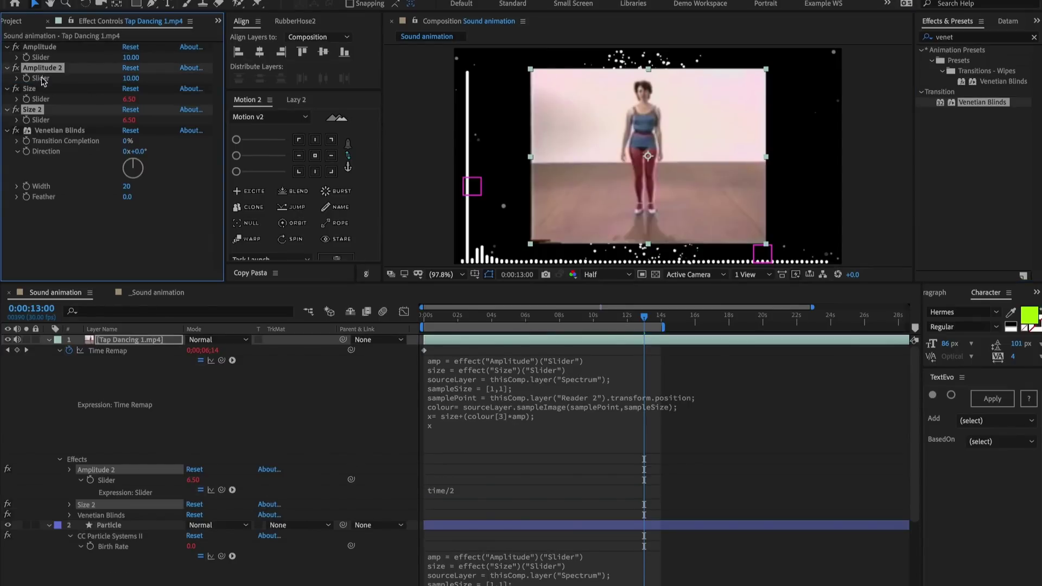
left_click(53, 239)
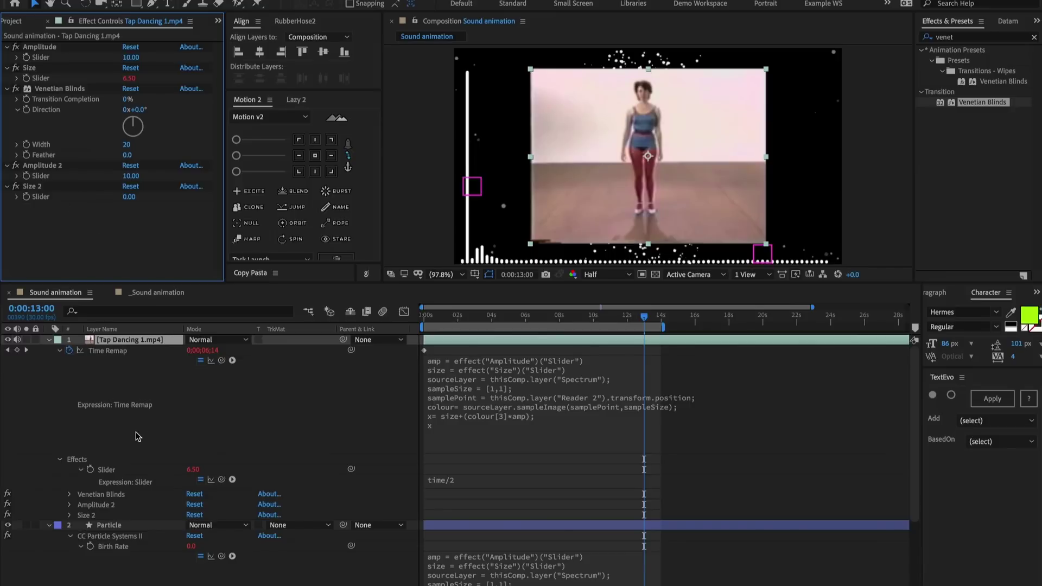
Copy the Input slider effect from the Bass layer onto the Tap Dancing 1.mp4 layer.
scroll(138, 437, "down", 4)
left_click(120, 548)
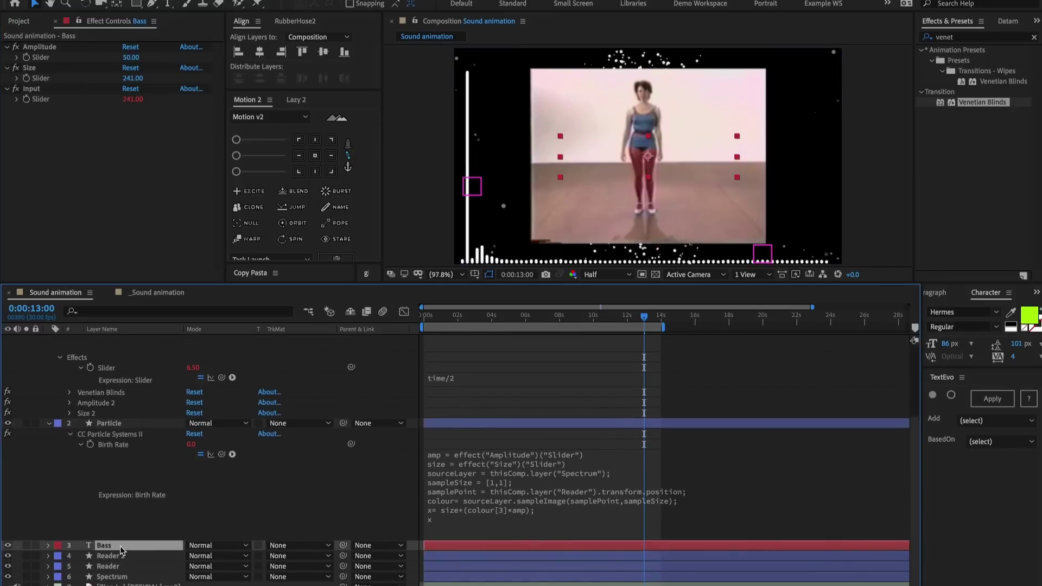
left_click(50, 97)
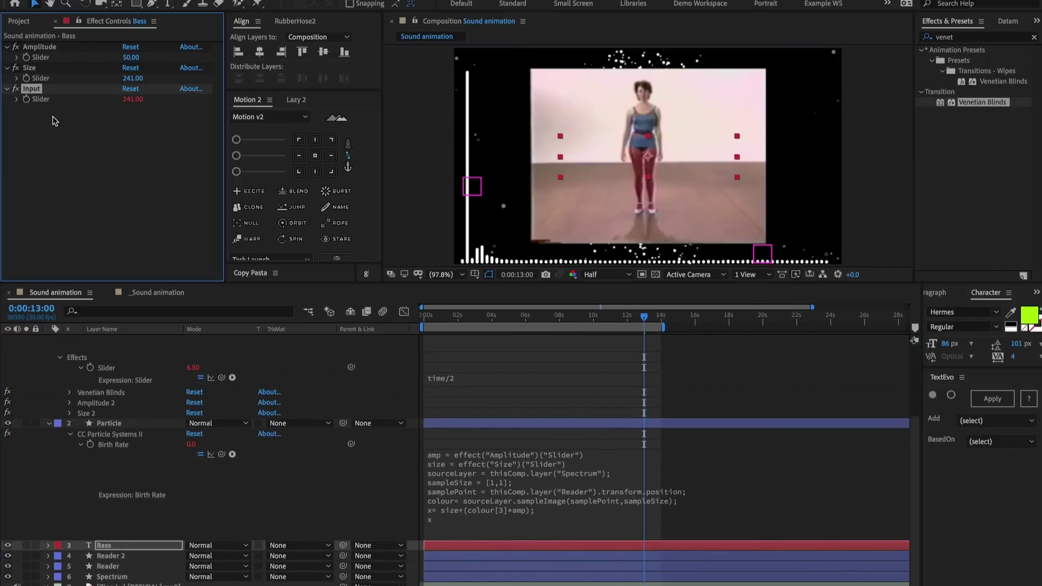
scroll(97, 347, "up", 4)
left_click(116, 340)
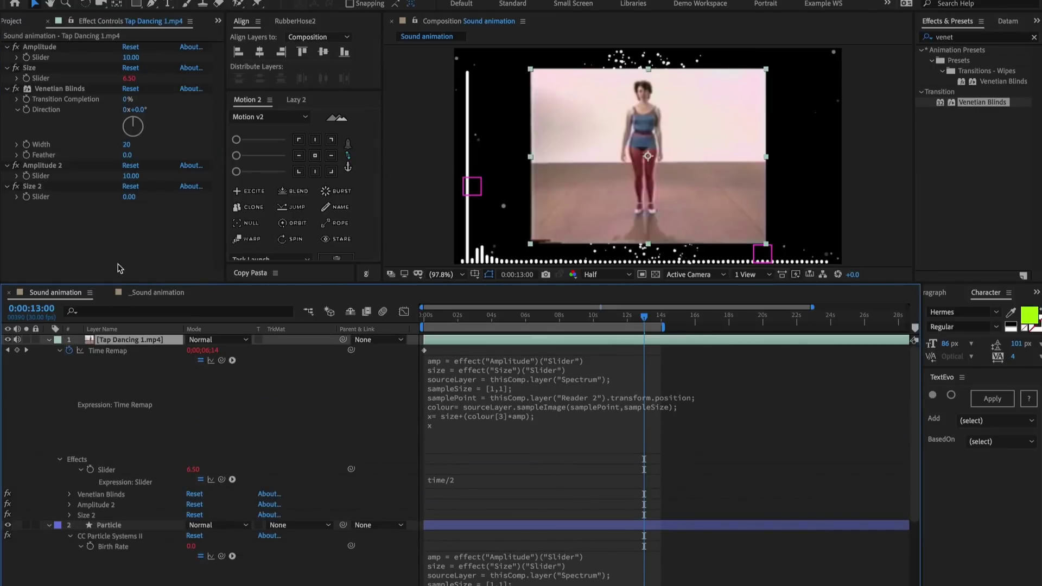
key("ctrl+v")
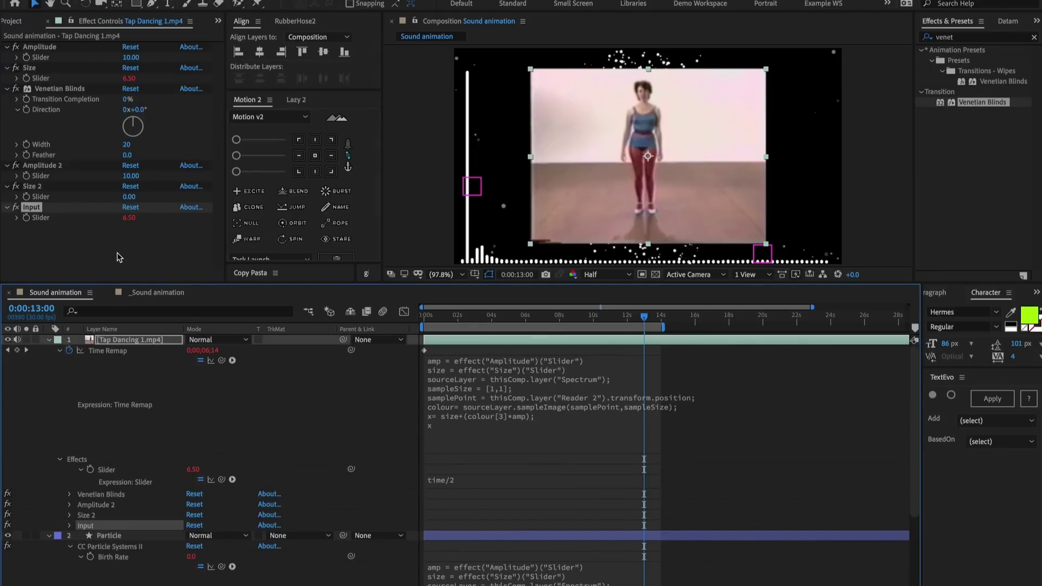
left_click(119, 257)
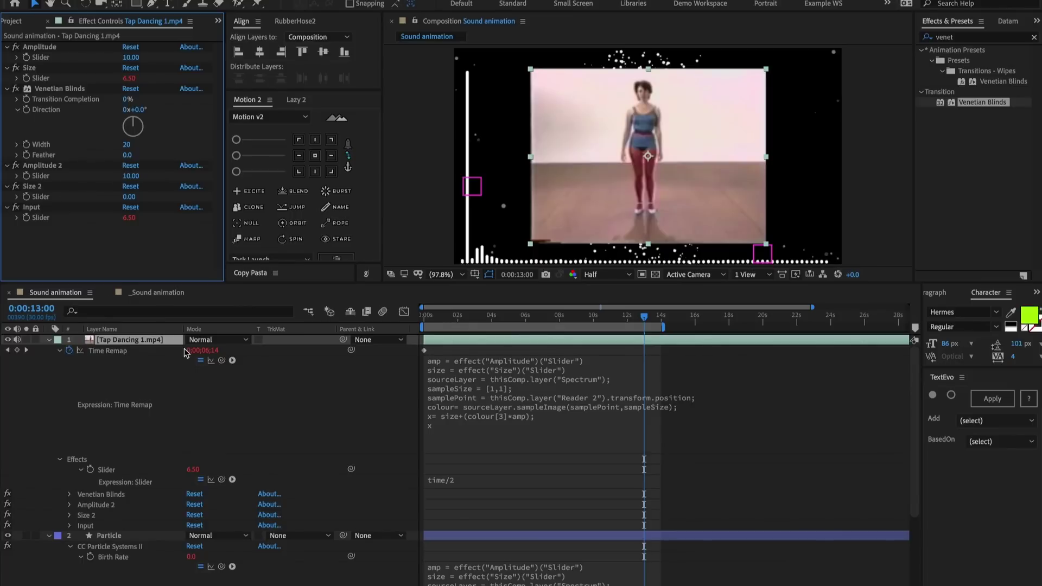
Copy the smoothing expression from the Bass text layer's Scale property.
scroll(178, 449, "down", 3)
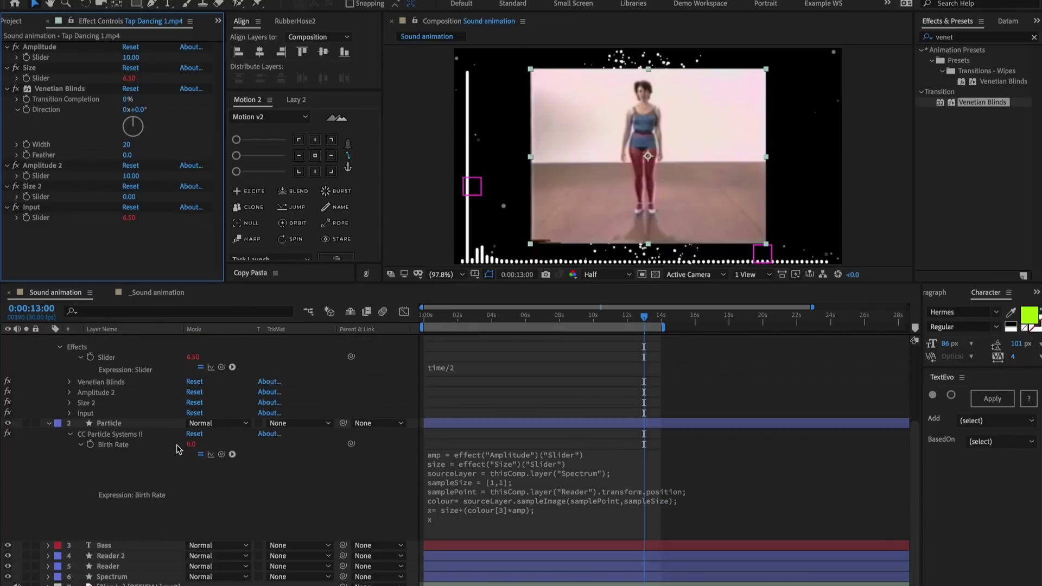
left_click(114, 546)
key("e")
key("e")
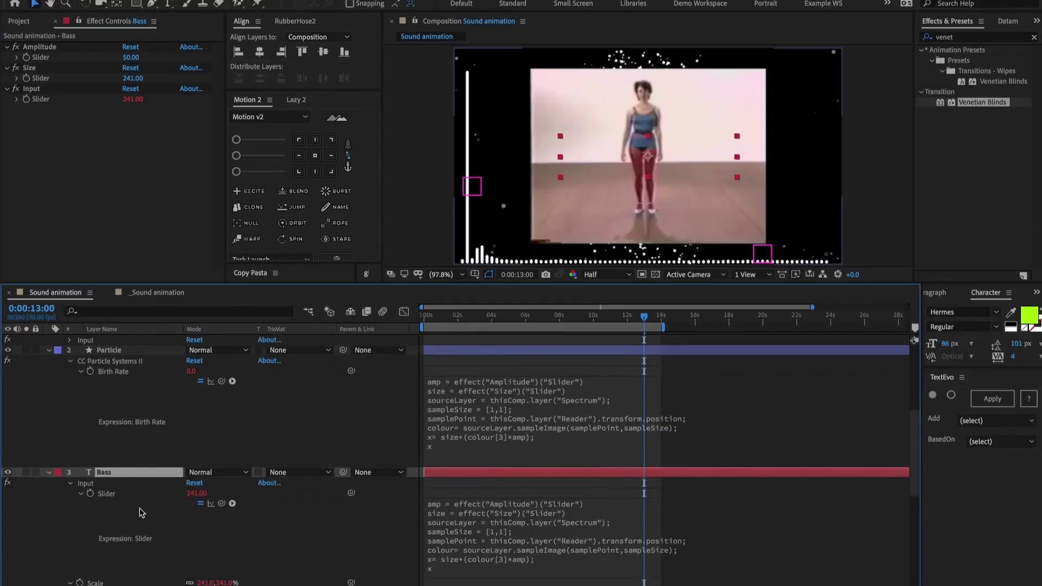
scroll(249, 466, "down", 2)
scroll(244, 469, "down", 5)
left_click(511, 418)
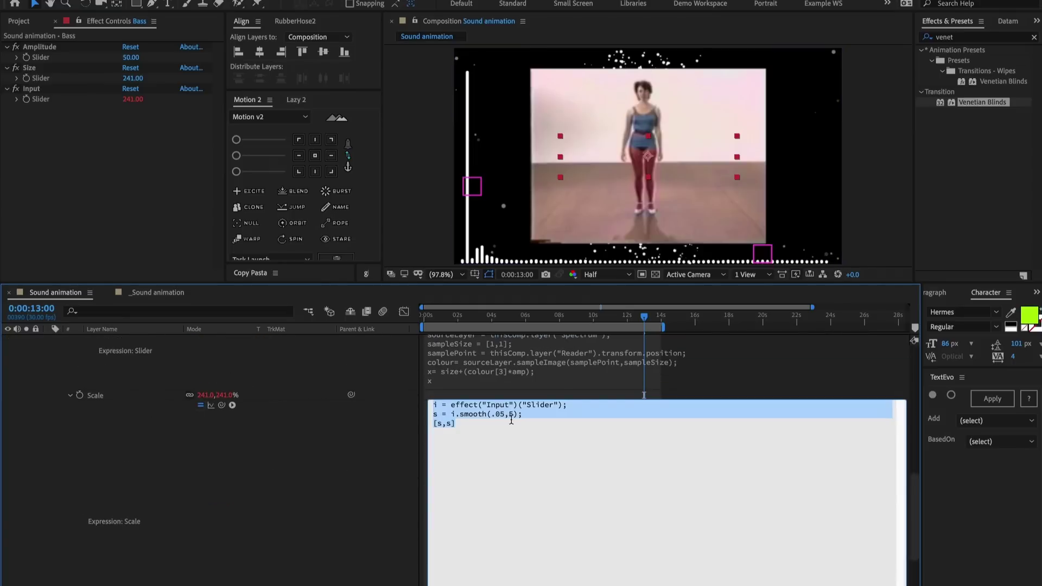
scroll(304, 421, "up", 2)
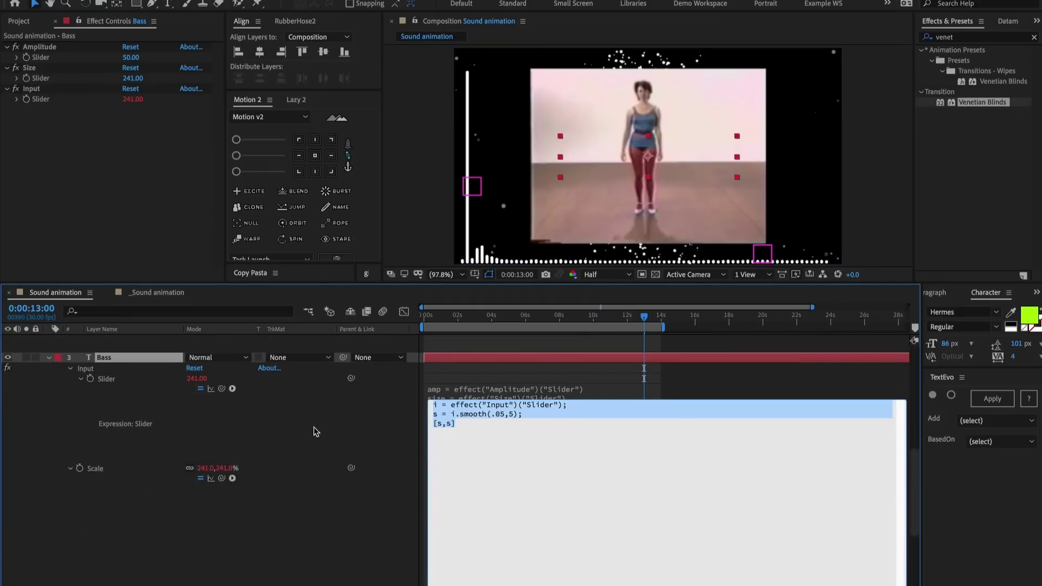
scroll(434, 381, "up", 4)
left_click(460, 356)
scroll(459, 361, "up", 5)
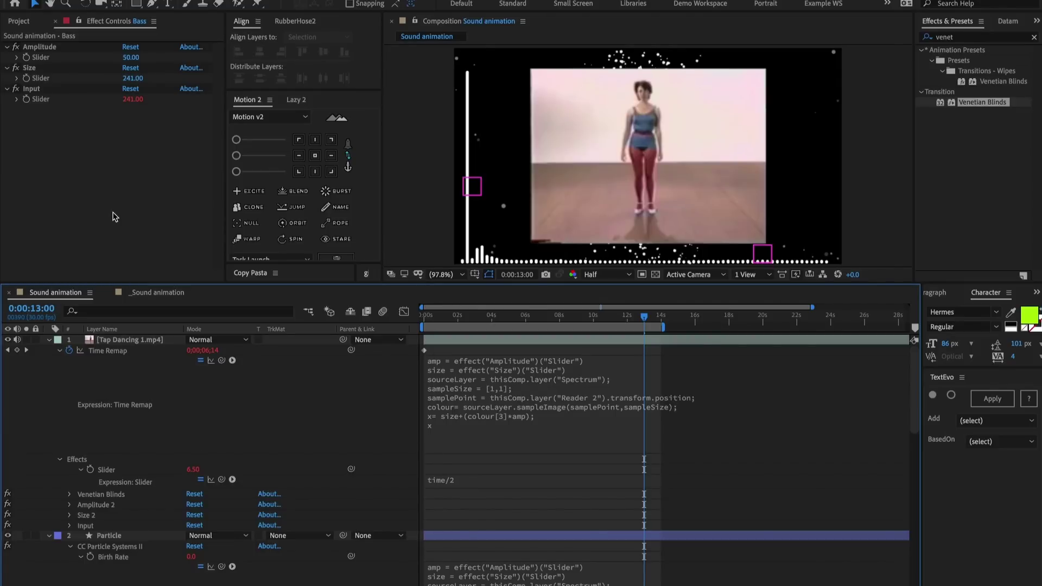
Add the copied smoothing expression to Venetian Blinds Transition Completion on the Tap Dancing layer, replacing the final [s,s] with s.
left_click(124, 340)
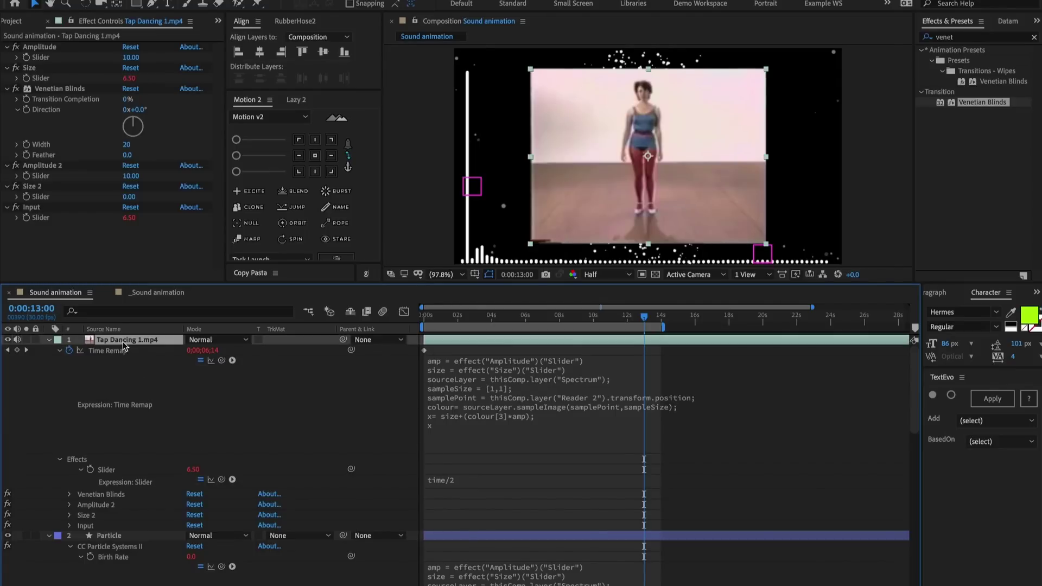
left_click(27, 100, "alt")
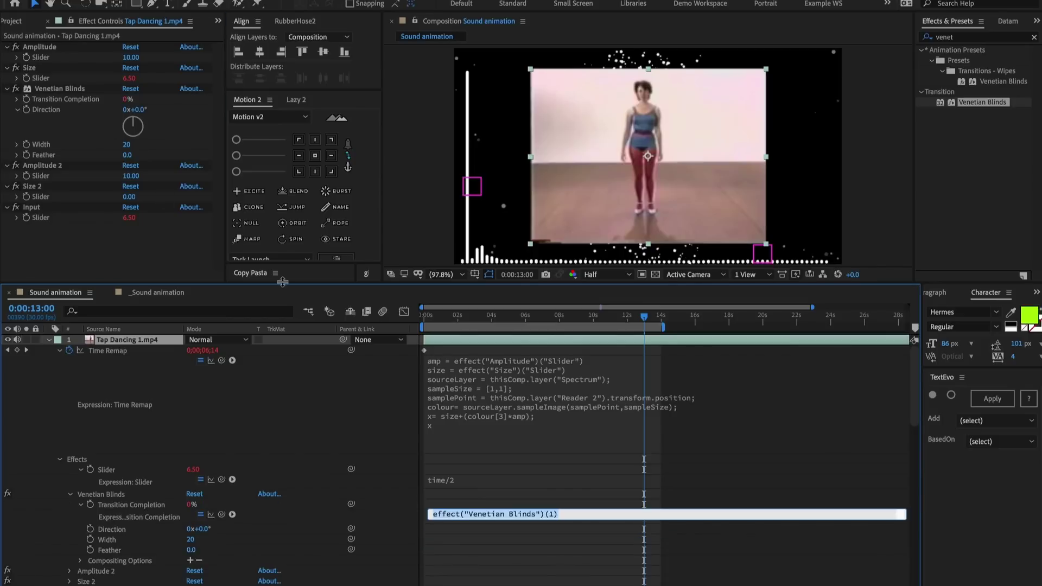
key("ctrl+v")
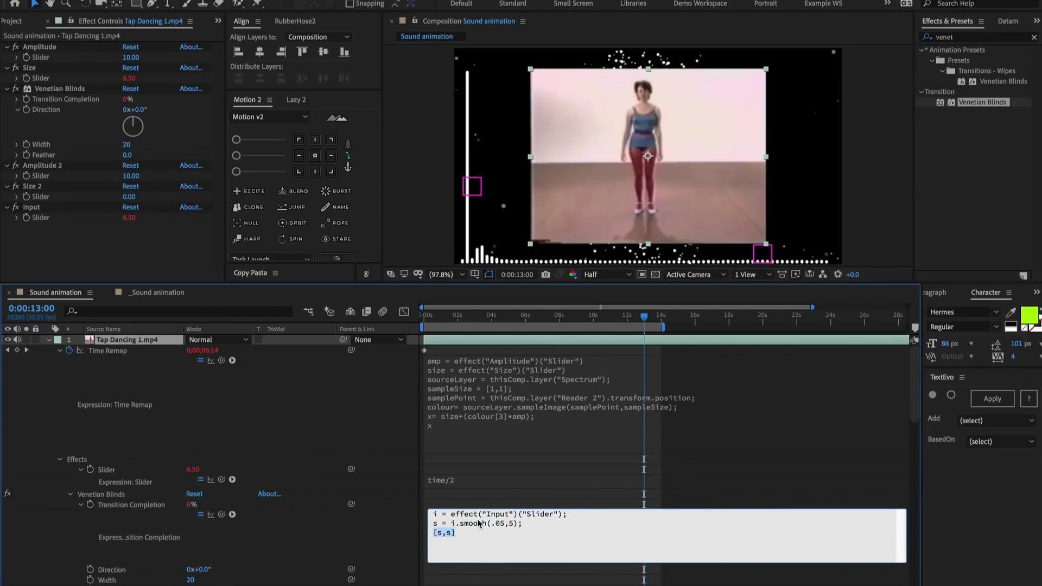
type("s")
left_click(444, 498)
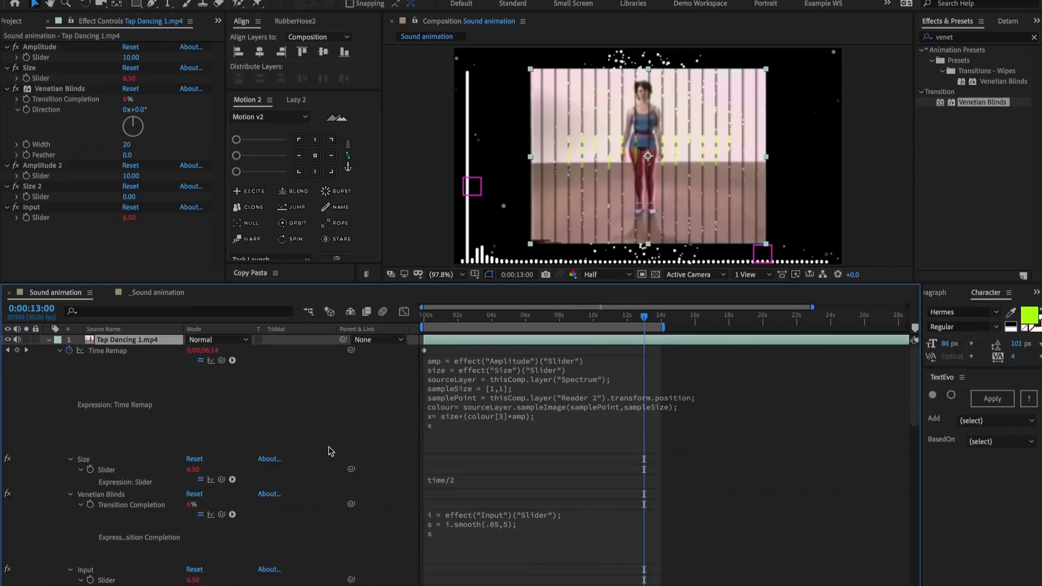
Edit the Tap Dancing layer's Input slider expression to reference "Amplitude 2" and "Size 2" and multiply amp by -1.
scroll(494, 467, "down", 2)
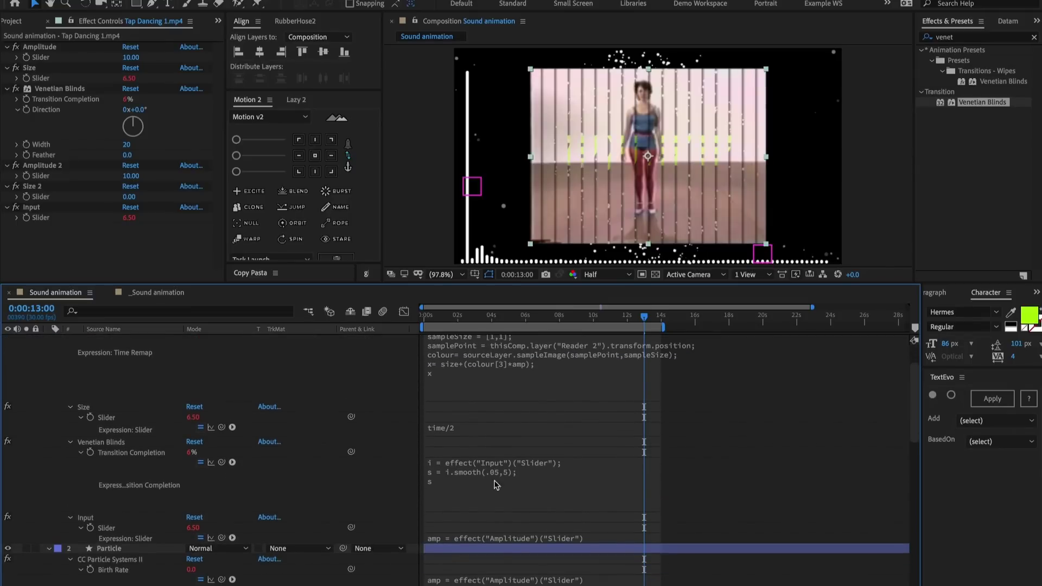
left_click(483, 537)
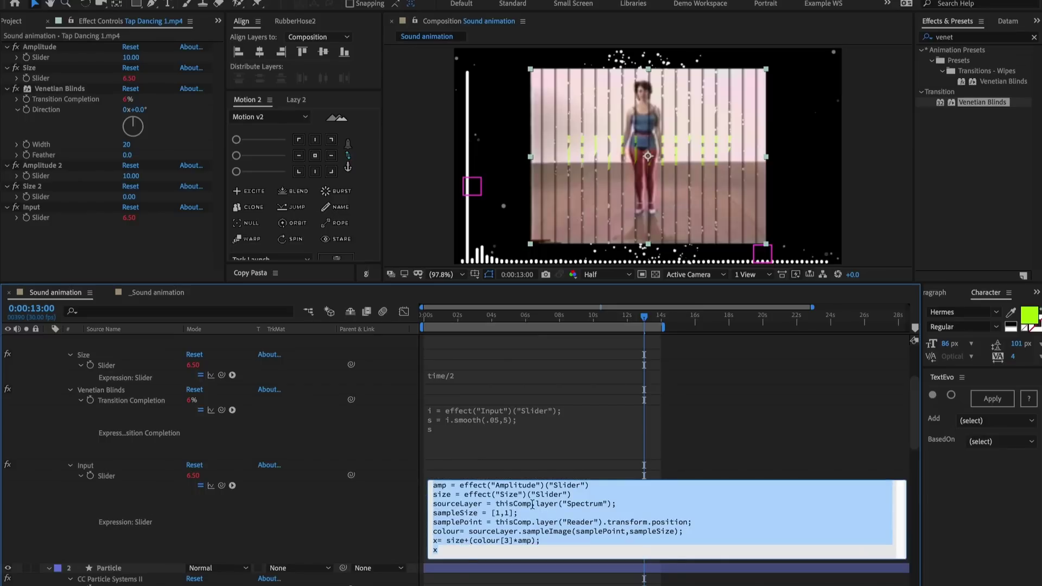
left_click(535, 486)
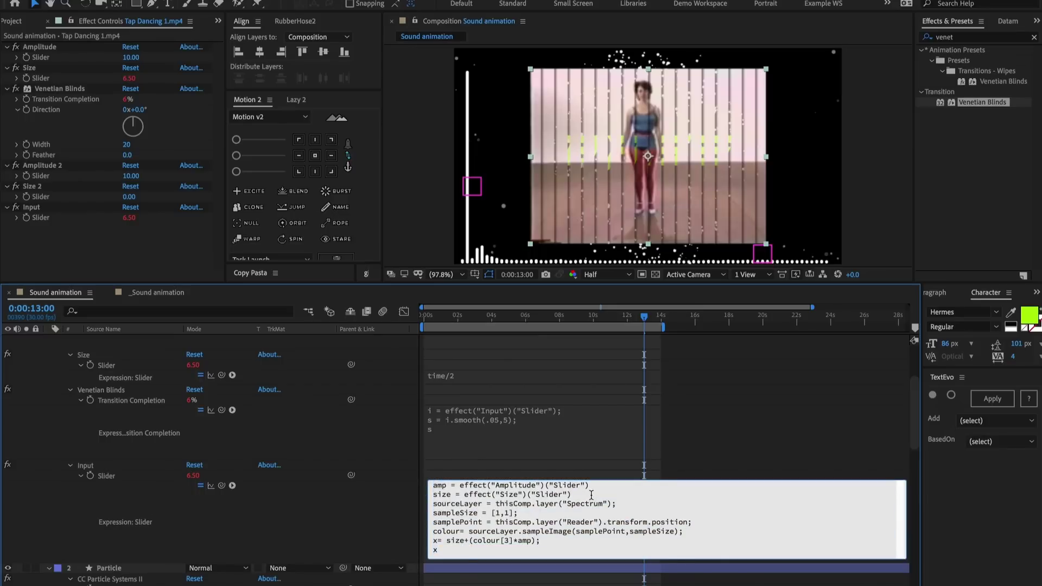
type("2")
left_click(520, 492)
type("2")
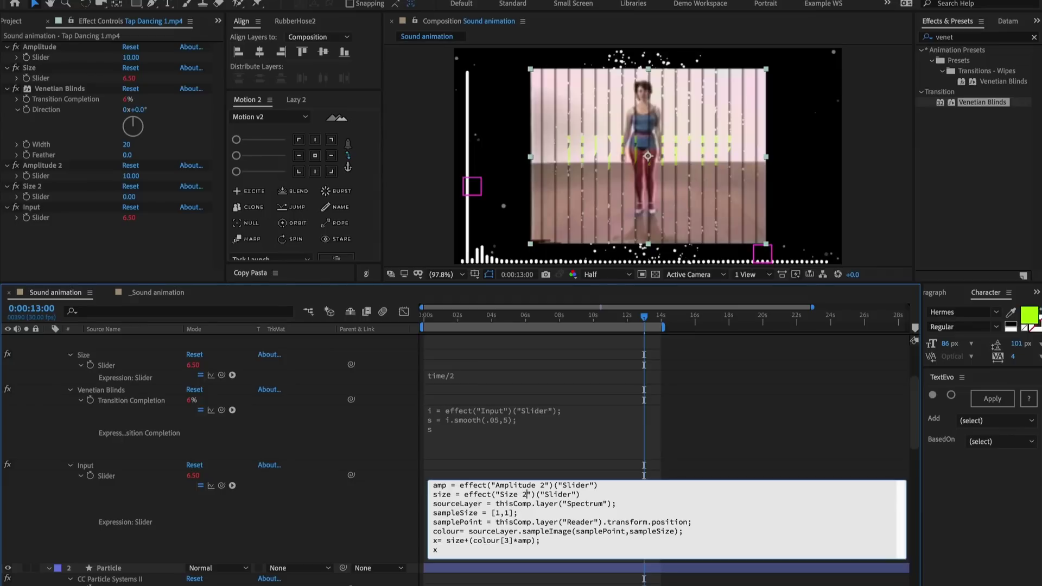
left_click(535, 541)
type("*")
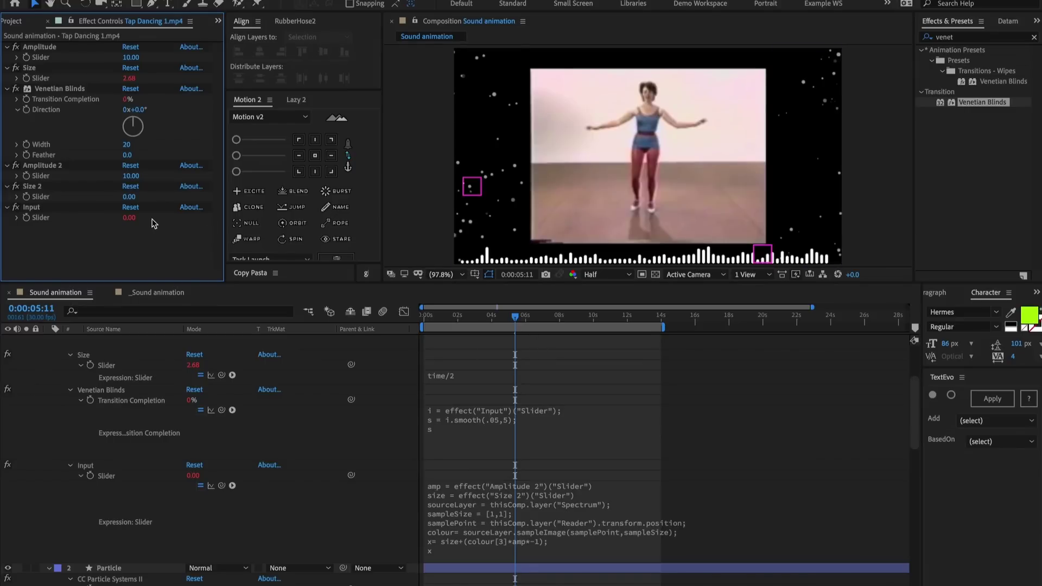
Set the Size 2 slider on the Tap Dancing layer to 20.
left_click_drag(122, 198, 129, 198)
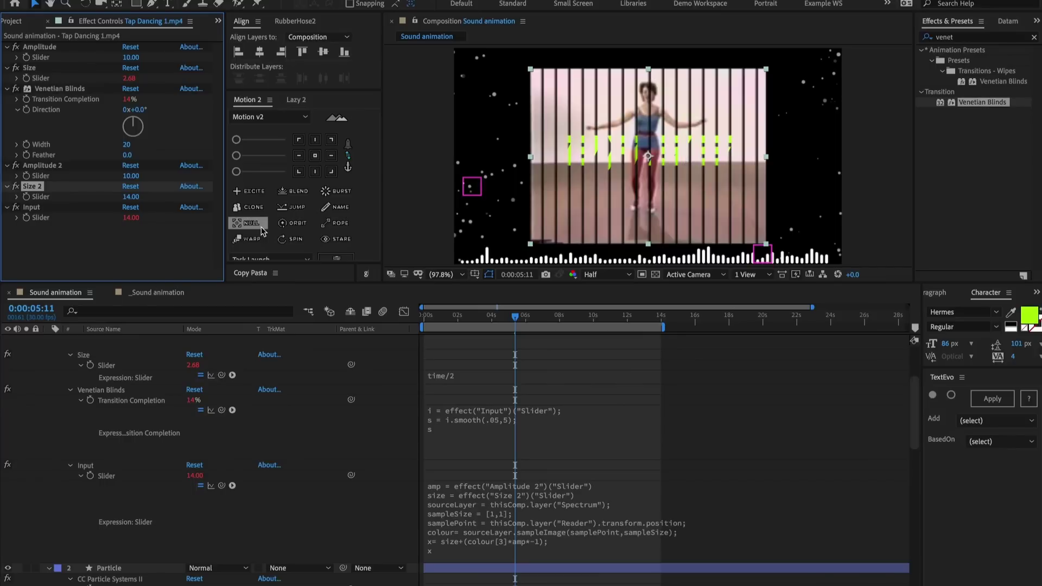
left_click(133, 197)
type("20")
key("Return")
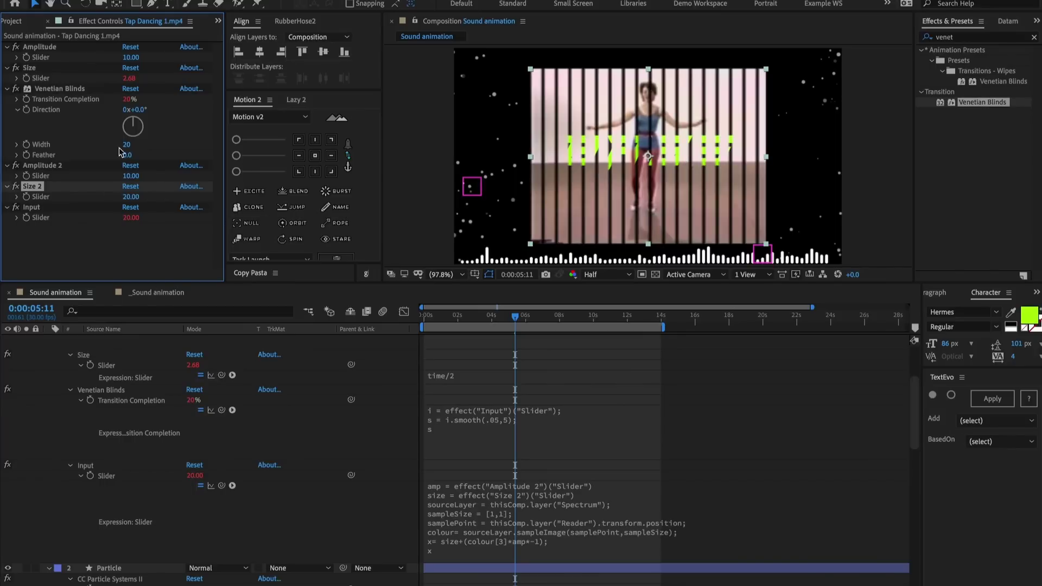
Set the Venetian Blinds Direction to 90° and its Width to 10.
left_click(137, 109)
key("Tab")
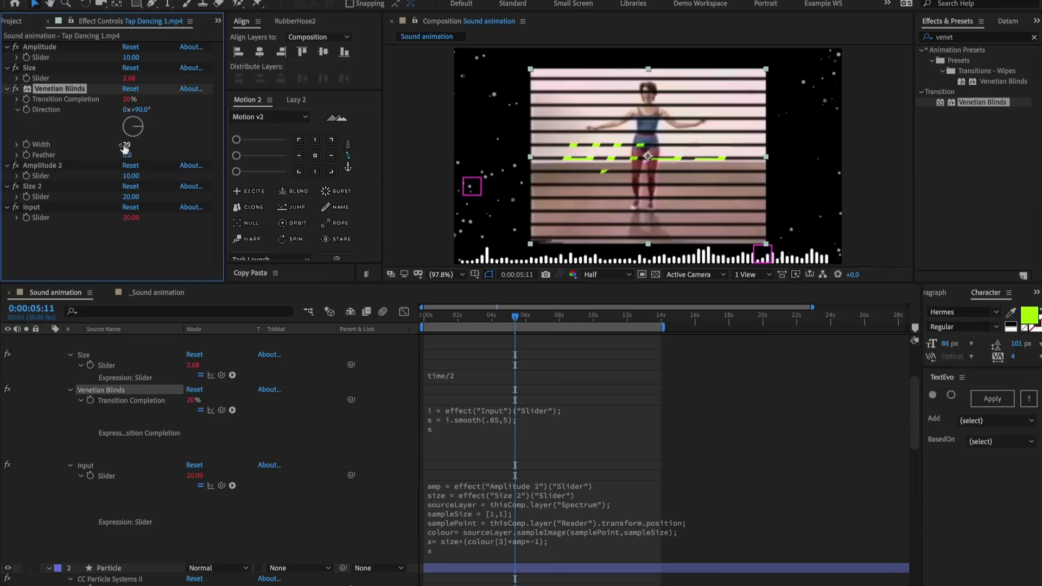
type("10")
key("Return")
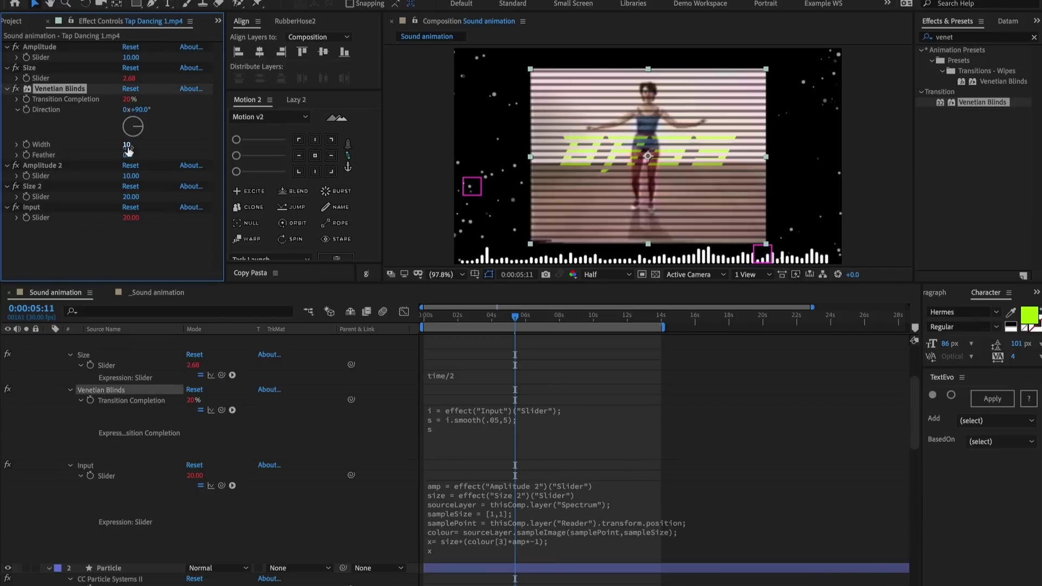
Set the Amplitude 2 slider on the Tap Dancing layer to 80.
left_click(131, 197)
left_click(132, 176)
left_click(531, 345)
left_click(523, 362)
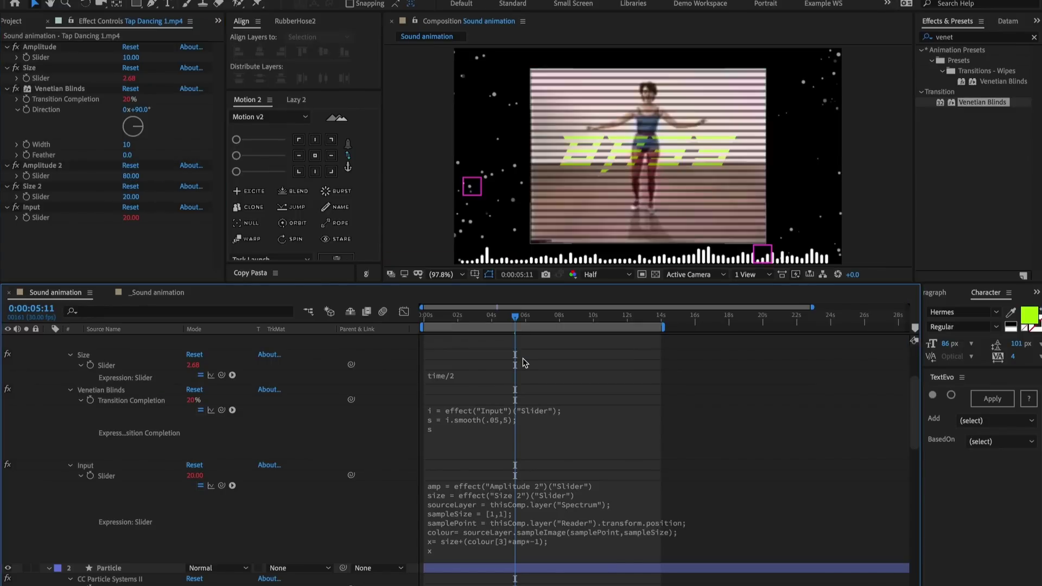
Preview the blinds animation from the start and review the samplePoint line in the Input slider expression.
left_click_drag(451, 316, 423, 316)
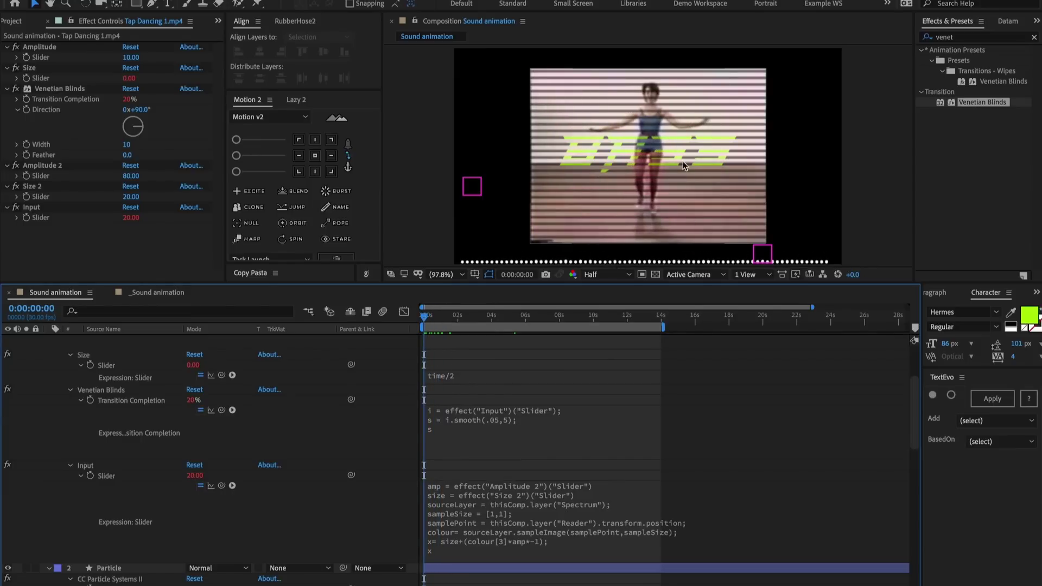
left_click(571, 528)
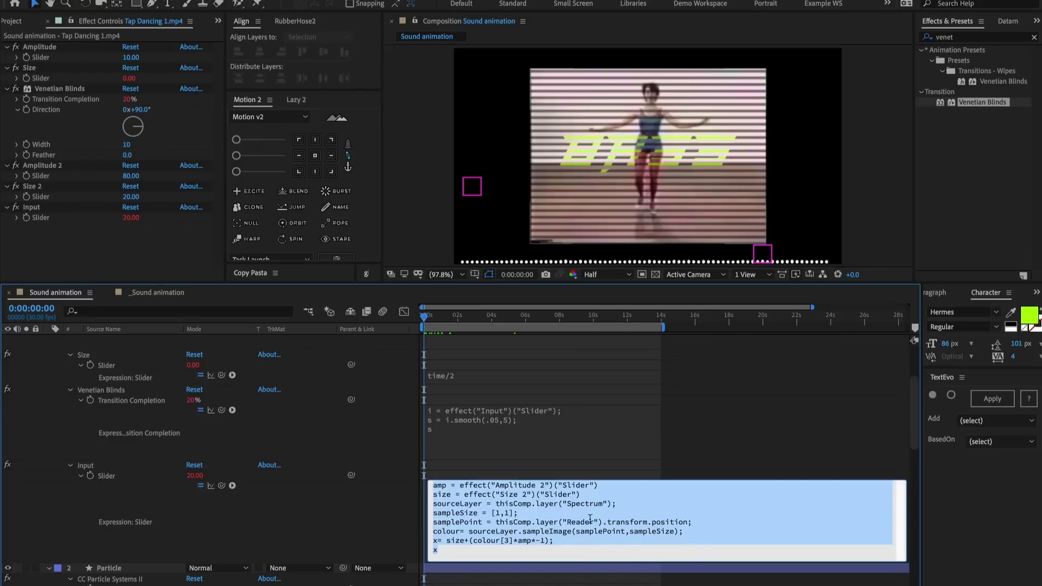
left_click(594, 524)
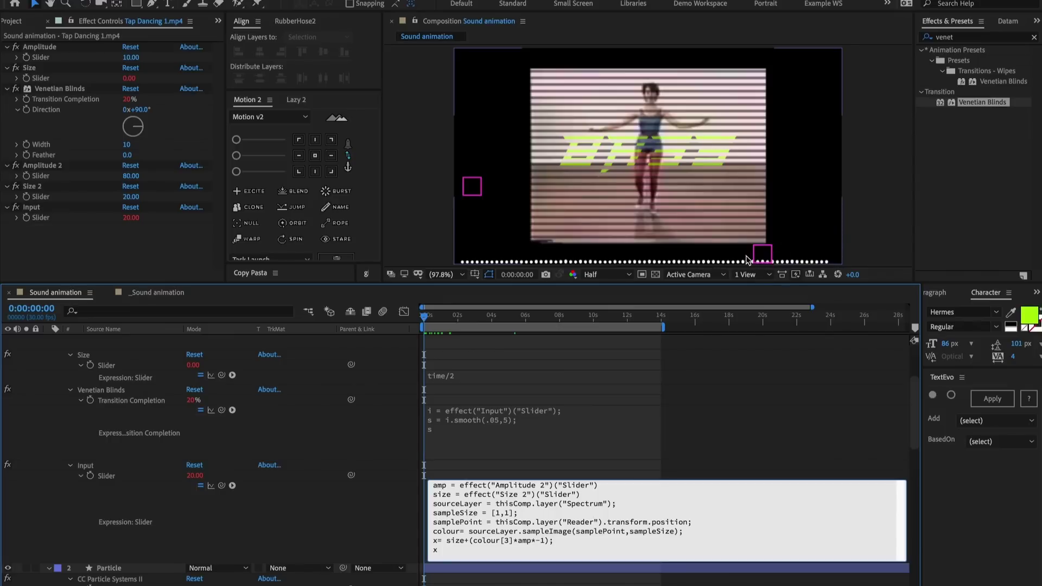
left_click(451, 472)
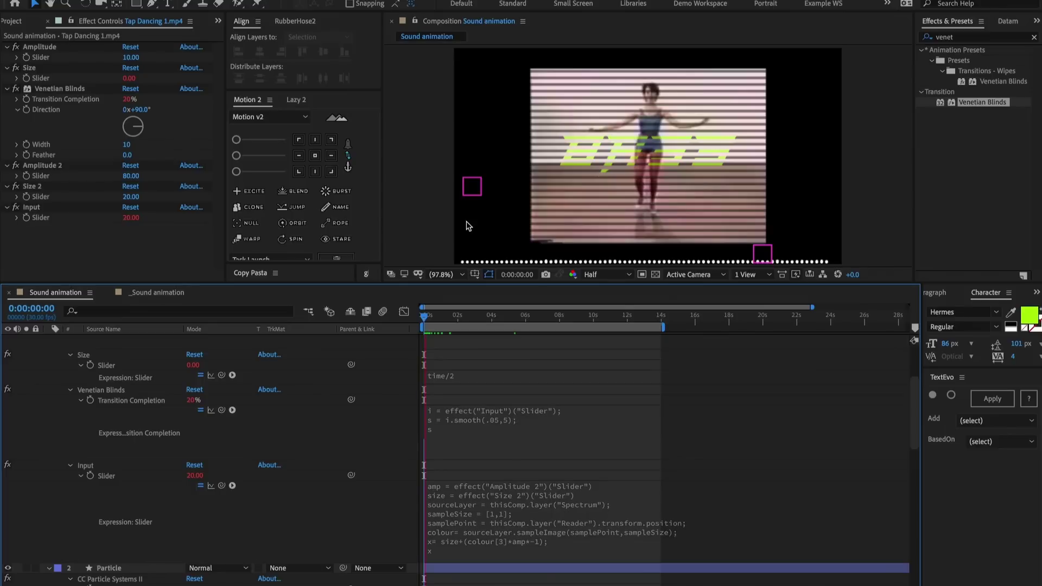
key("space")
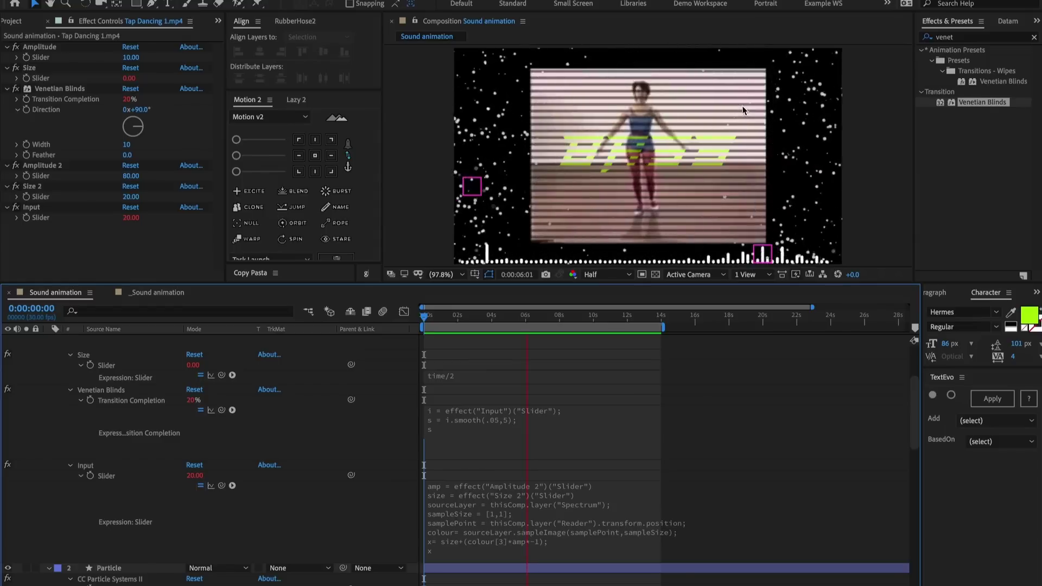
key("space")
Apply the Colorama effect to the Tap Dancing footage and place it above Venetian Blinds in the effect stack.
left_click(1034, 37)
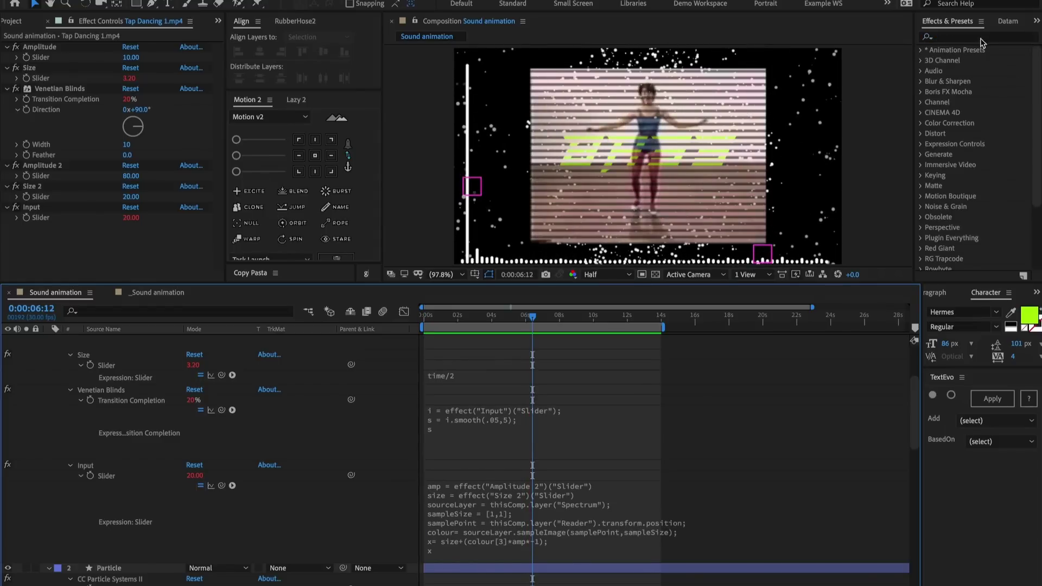
type("colorama")
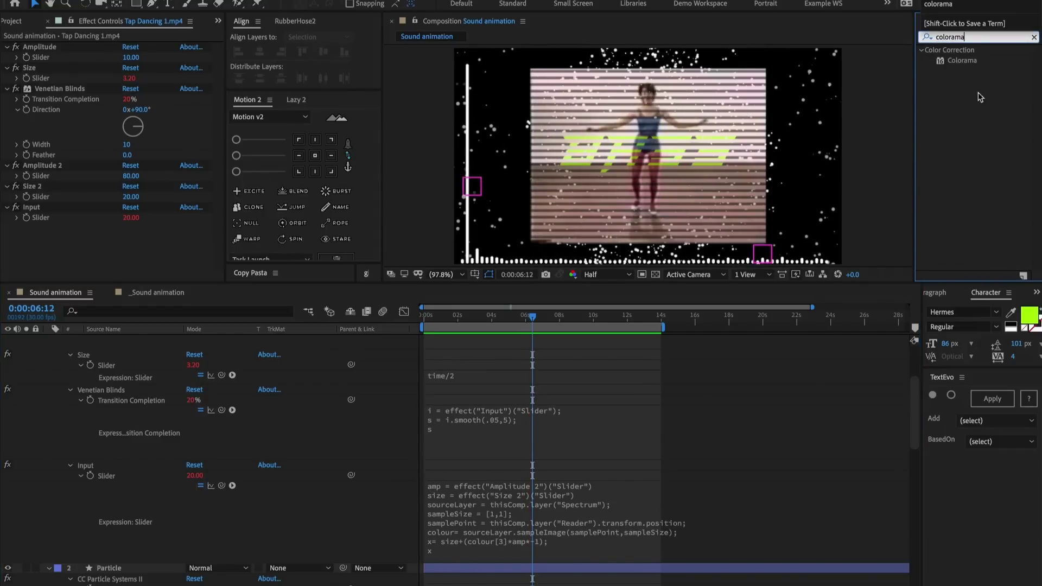
left_click_drag(961, 60, 662, 139)
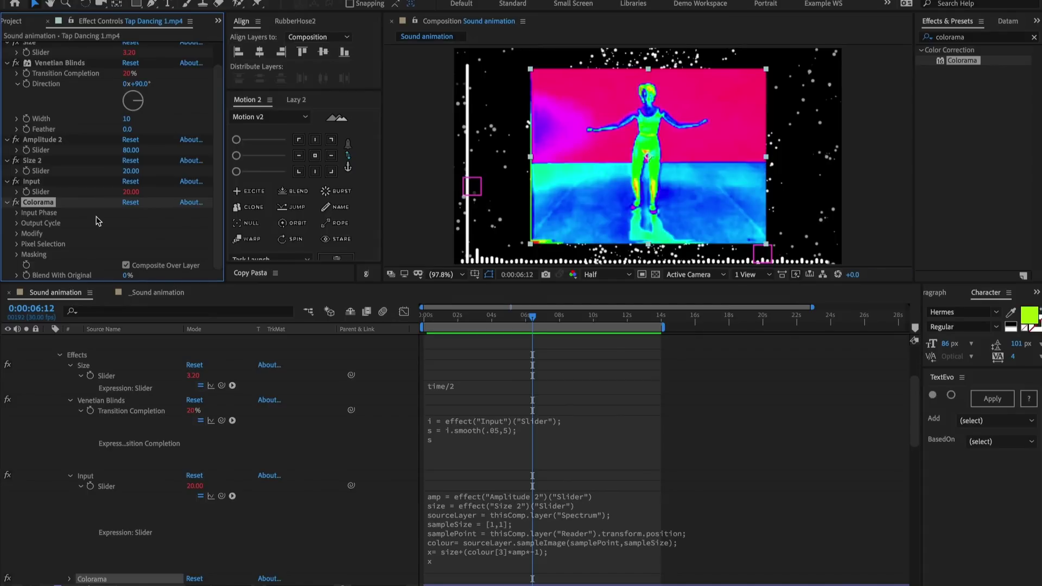
left_click_drag(54, 203, 71, 65)
scroll(133, 342, "up", 4)
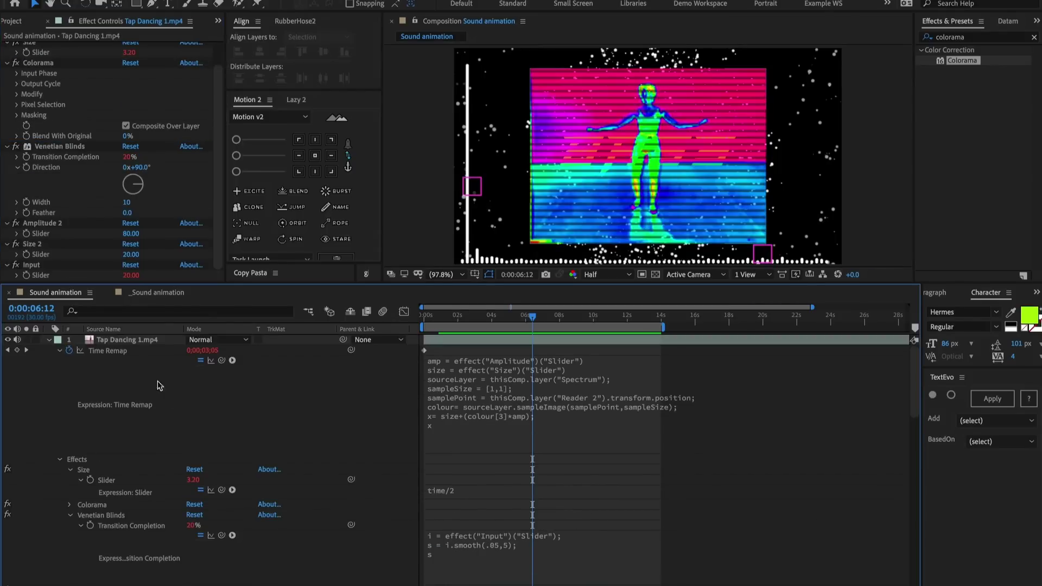
Collapse the layers' expanded properties, move the Tap Dancing 1.mp4 layer directly above Spectrum, and preview the composition.
left_click(131, 339)
key("u")
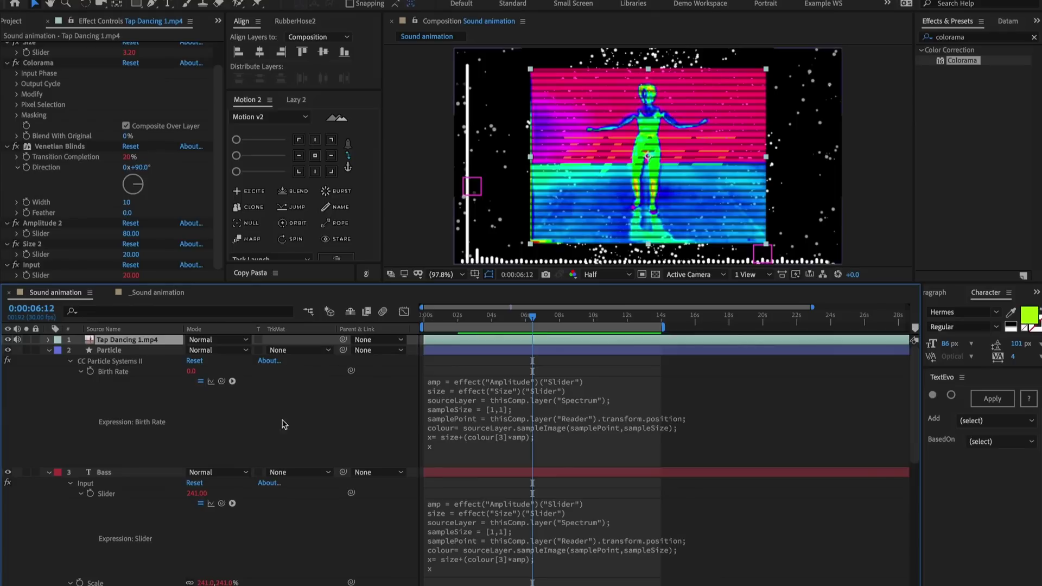
key("ctrl+shift+a")
key("u")
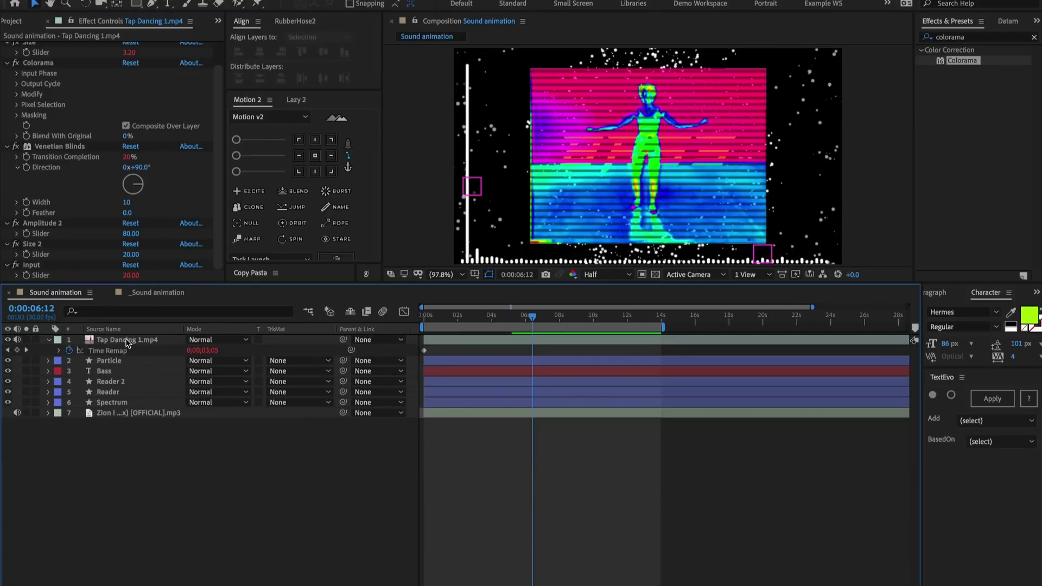
left_click_drag(130, 340, 122, 399)
key("ctrl+shift+a")
key("space")
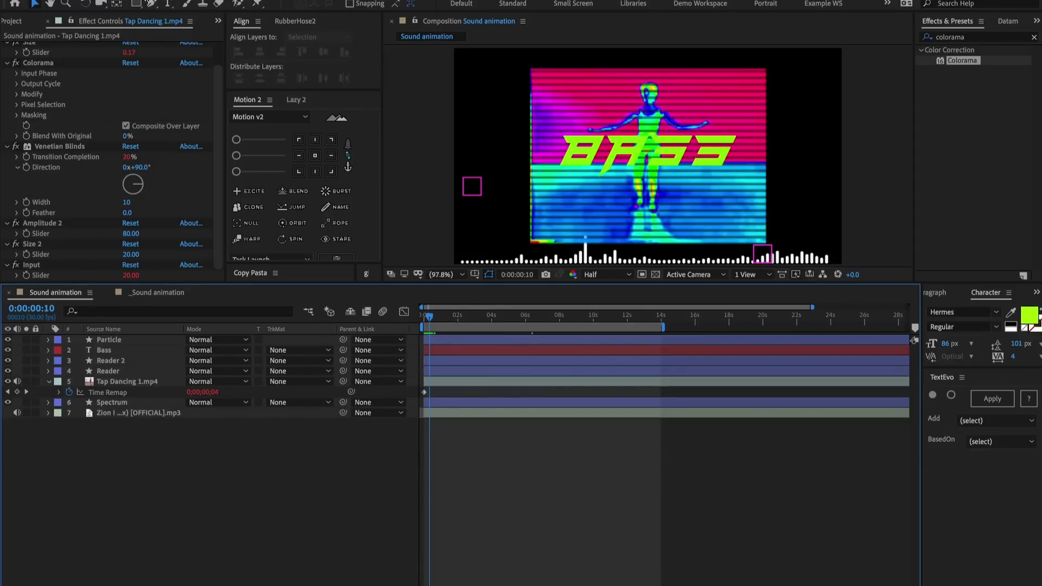
Draw a white polygon with an outer radius of about 187 over the upper part of the footage and set its Points to 3.
left_click_drag(136, 3, 162, 34)
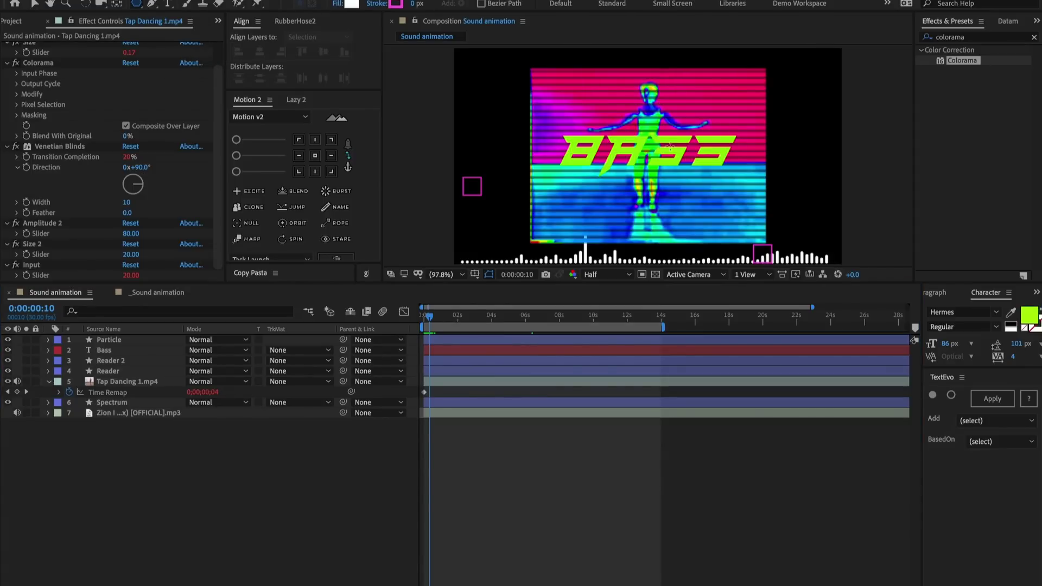
left_click_drag(629, 109, 650, 132)
left_click(71, 361)
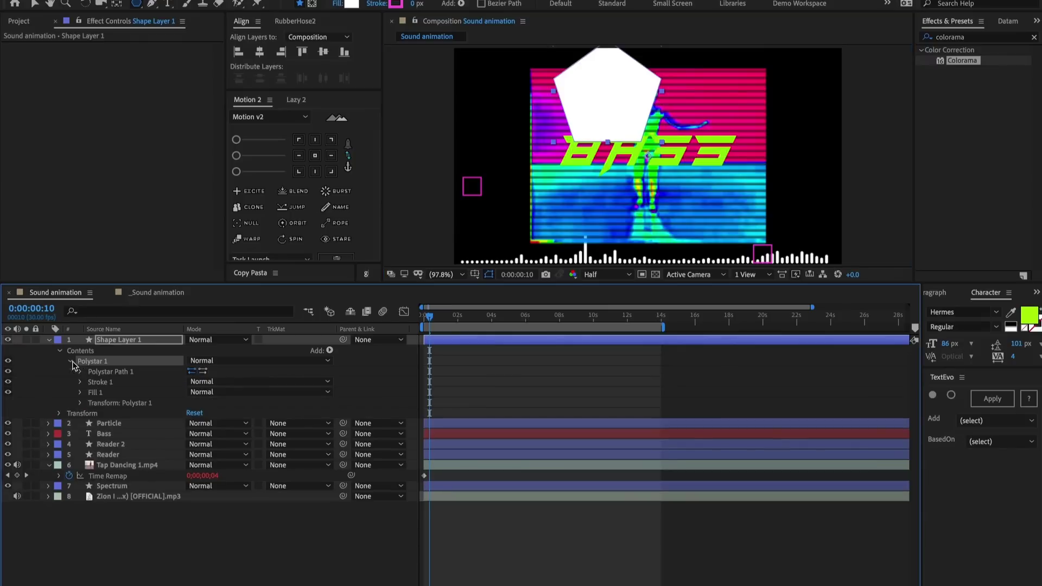
left_click(81, 372)
left_click(193, 392)
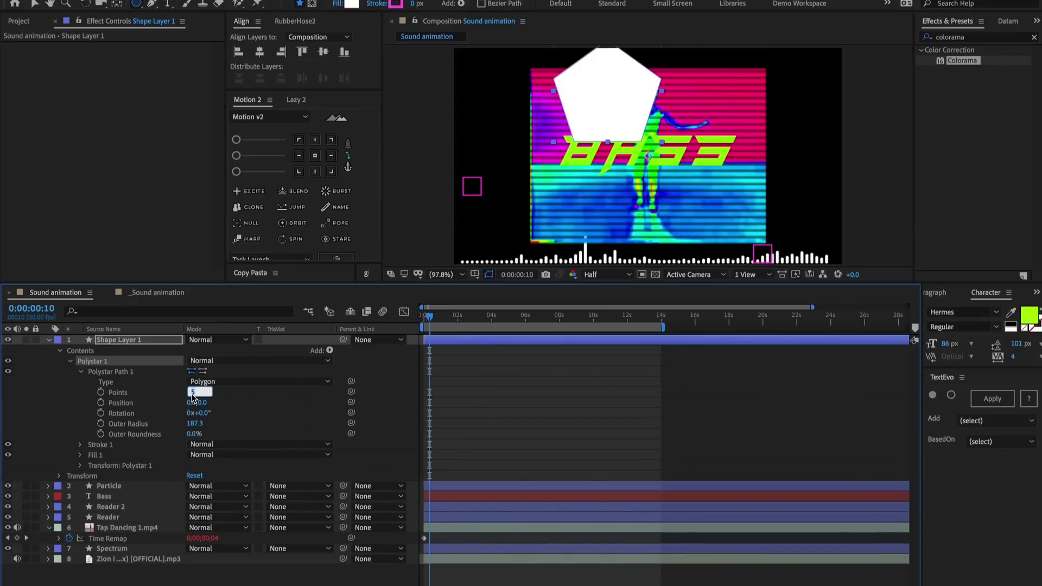
type("3")
key("Return")
left_click(143, 342)
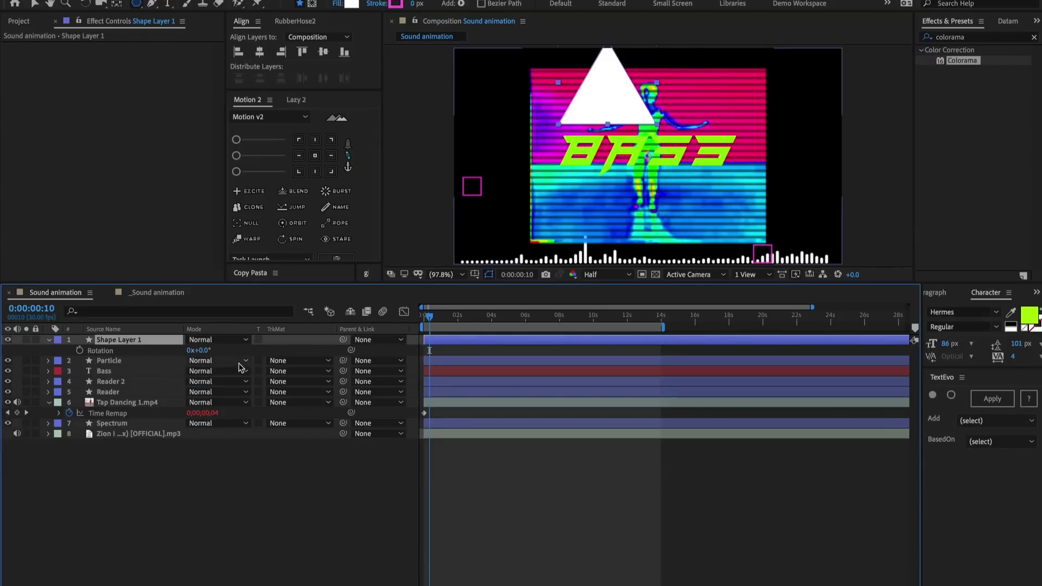
Set the triangle shape layer's Rotation to 180° so it points downward.
key("r")
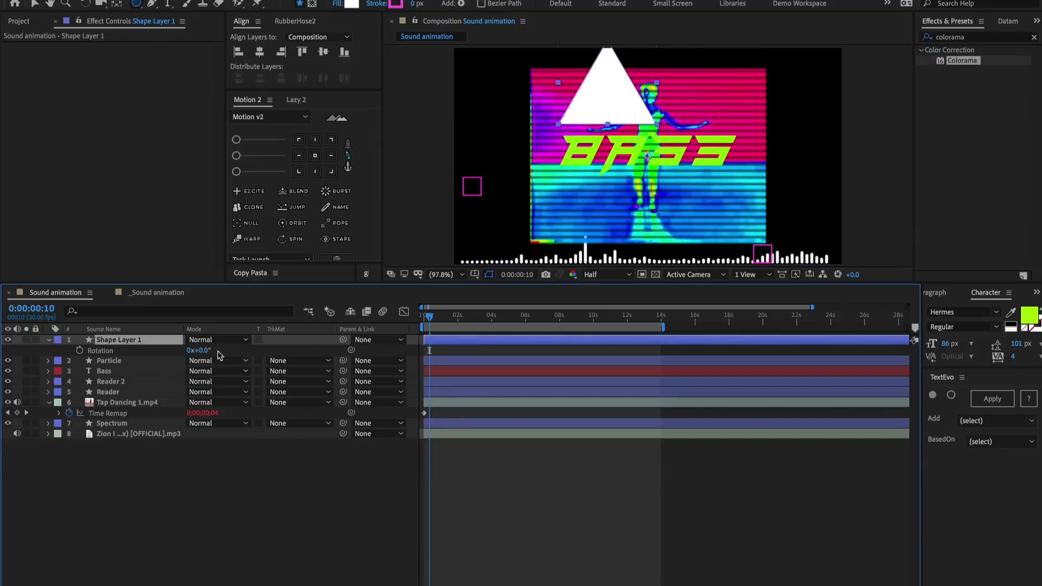
left_click(315, 155)
left_click(203, 350)
type("180")
key("Return")
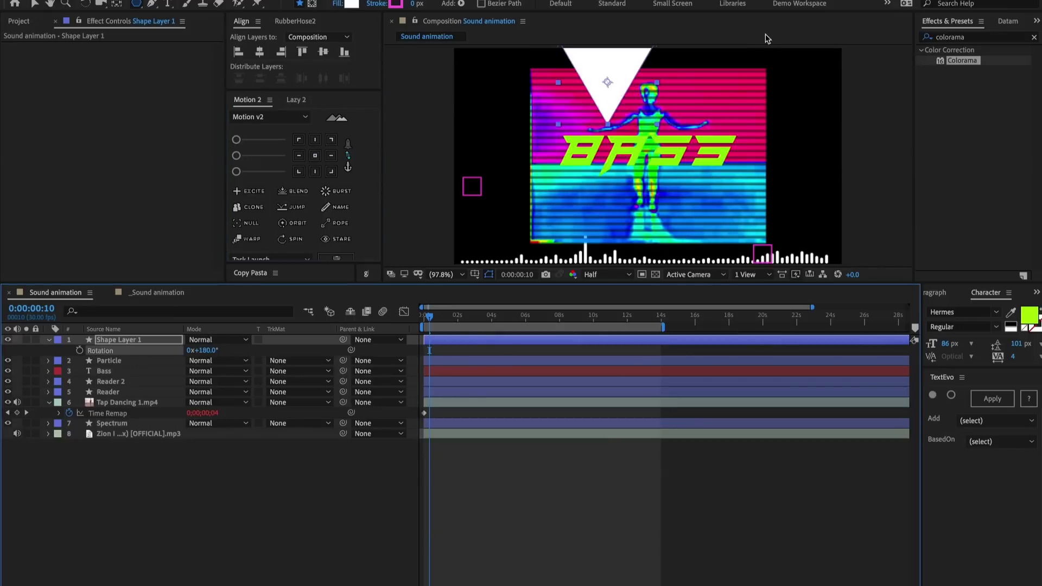
Center the triangle horizontally and vertically in the composition and enlarge it to nearly the full height of the footage.
key("v")
left_click(260, 51)
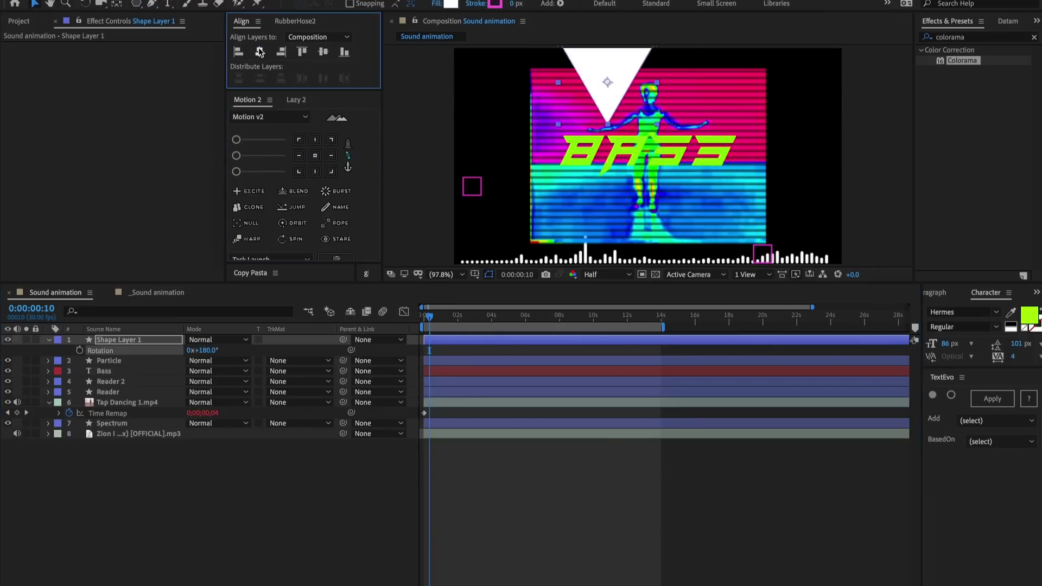
left_click(326, 51)
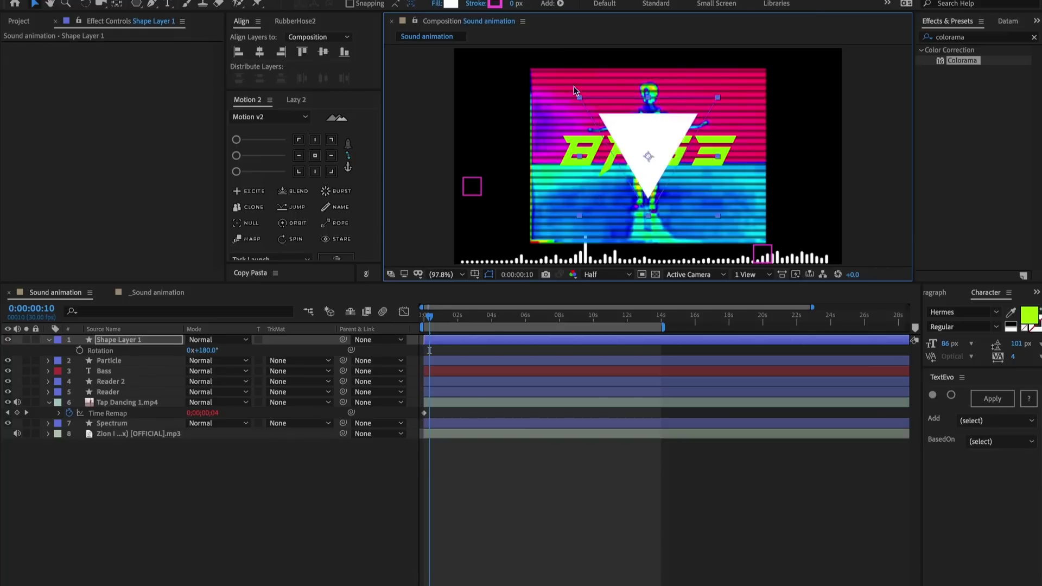
left_click_drag(574, 87, 549, 40)
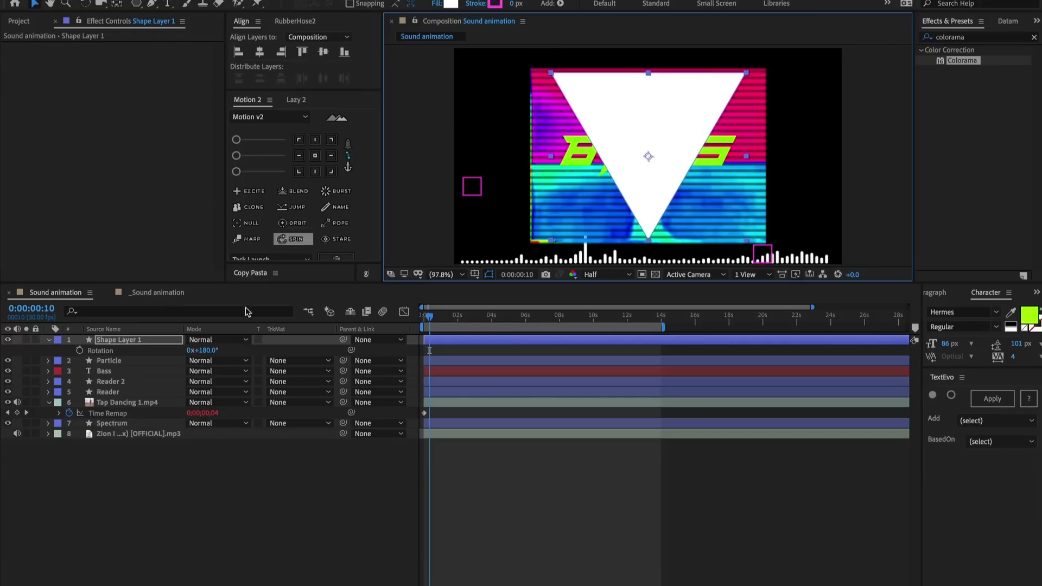
Rename the triangle layer Matte and place it directly above the Tap Dancing 1.mp4 layer.
left_click(121, 341)
key("Return")
type("Matte")
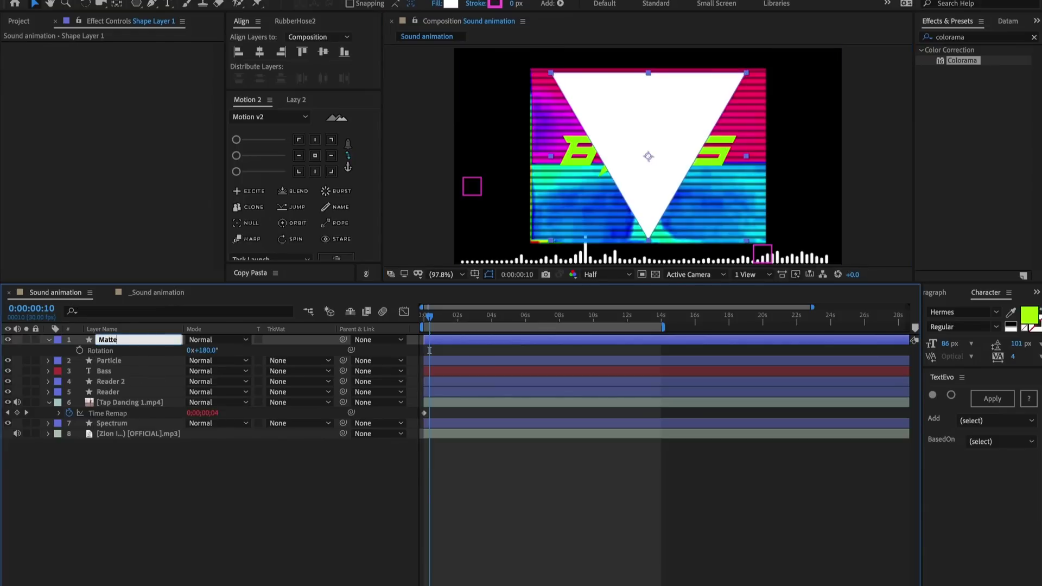
key("Return")
left_click_drag(114, 340, 121, 397)
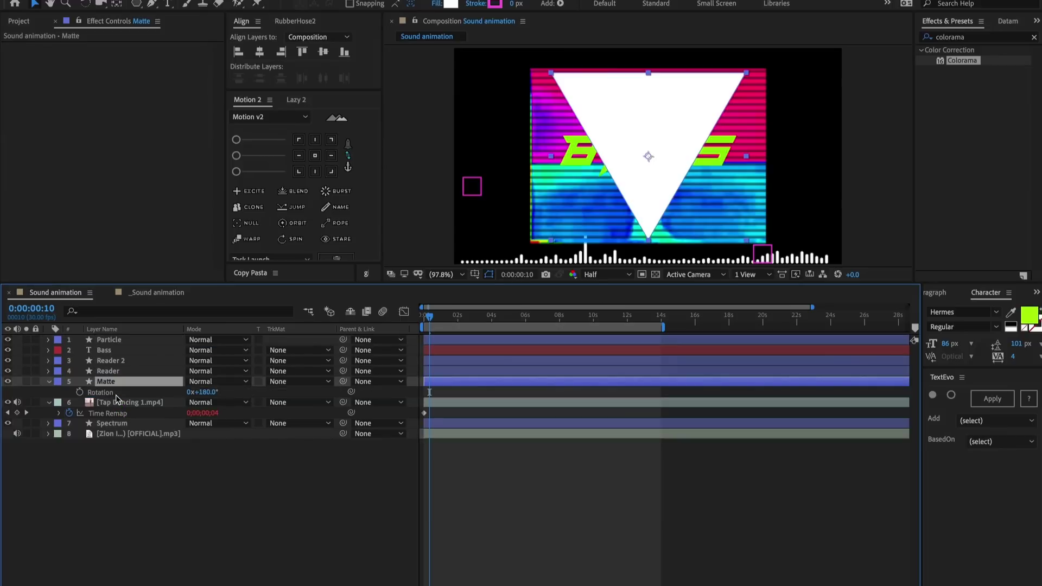
Set the track matte of Tap Dancing 1.mp4 to Alpha Matte "Matte" and return to the start of the composition.
left_click(122, 404)
left_click(279, 402)
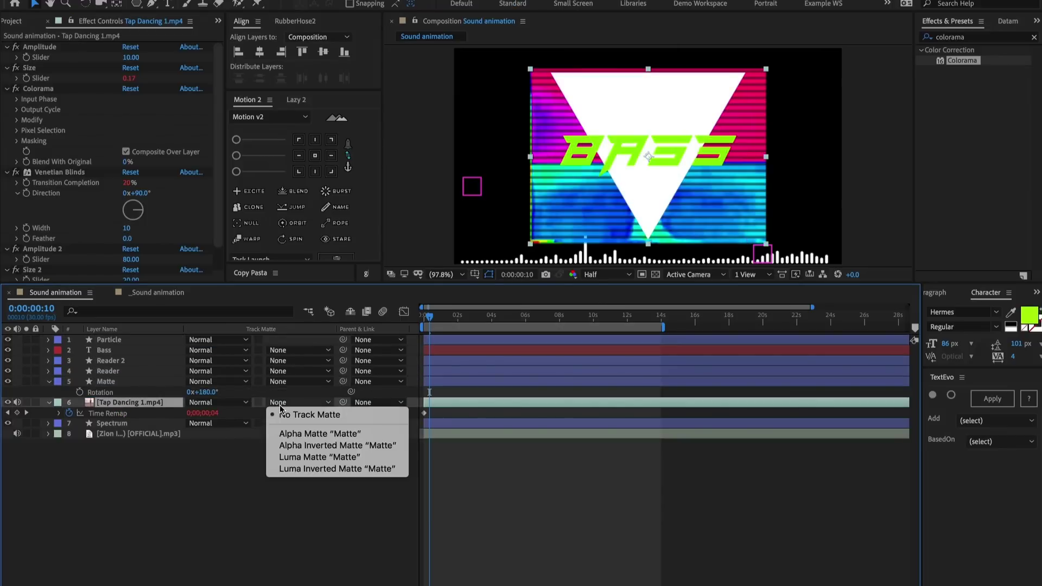
left_click(314, 434)
left_click(572, 481)
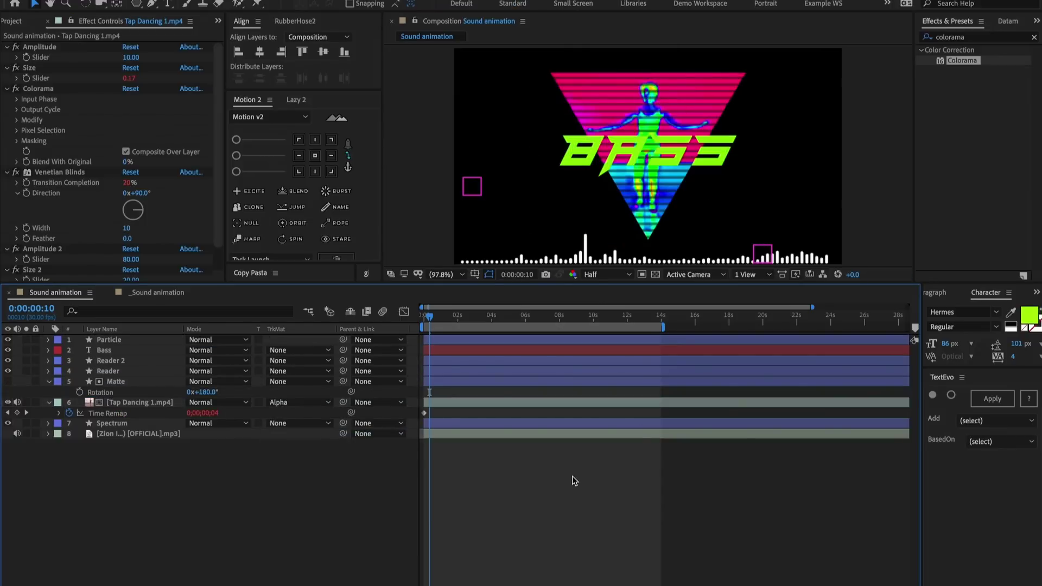
left_click(417, 319)
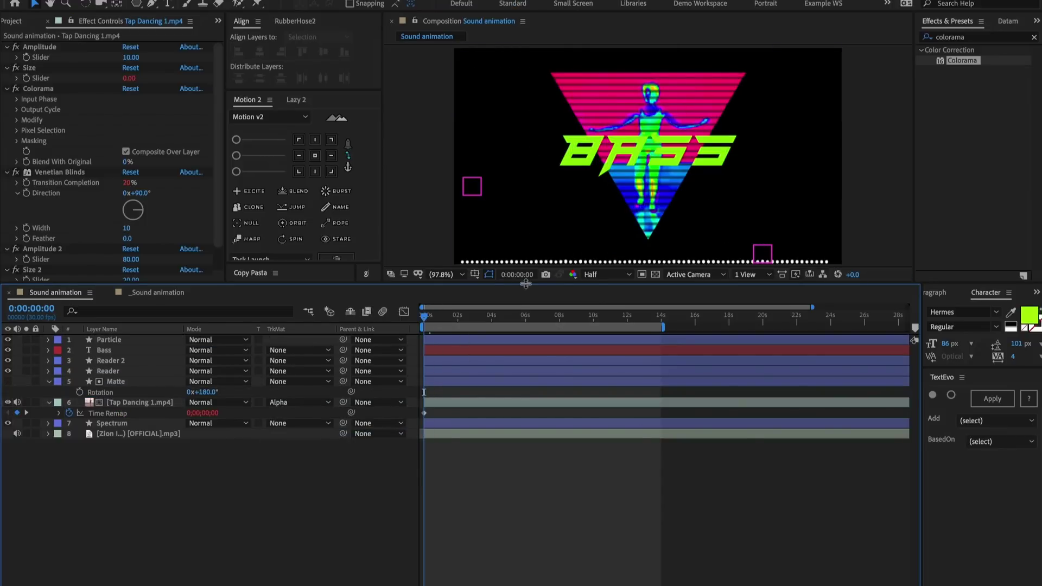
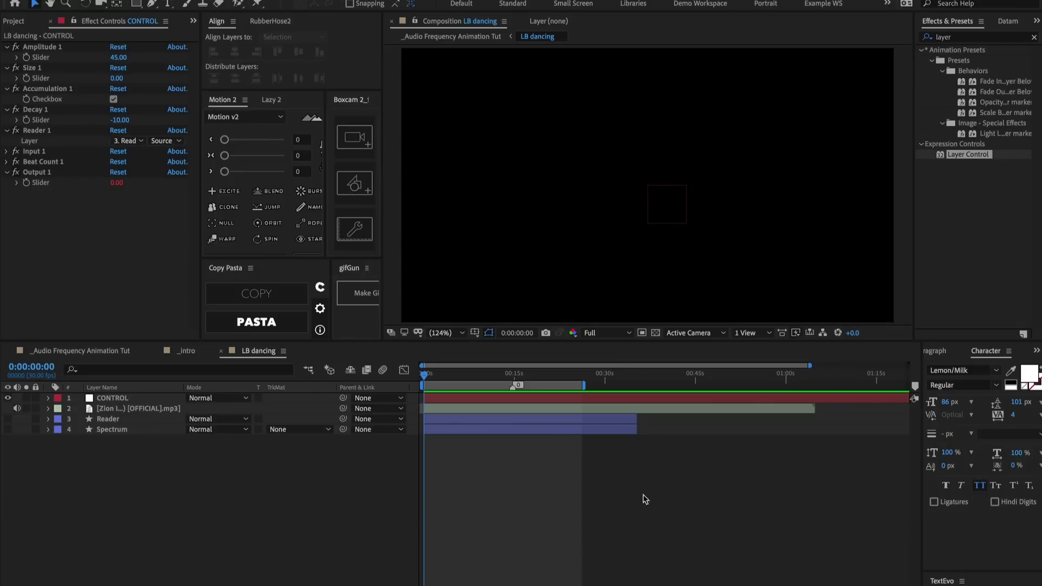
Examine the layers of the LB dancing composition and CONTROL's effects, scrubbing to 0:00:03:02 to watch the Output 1 slider.
left_click(120, 400)
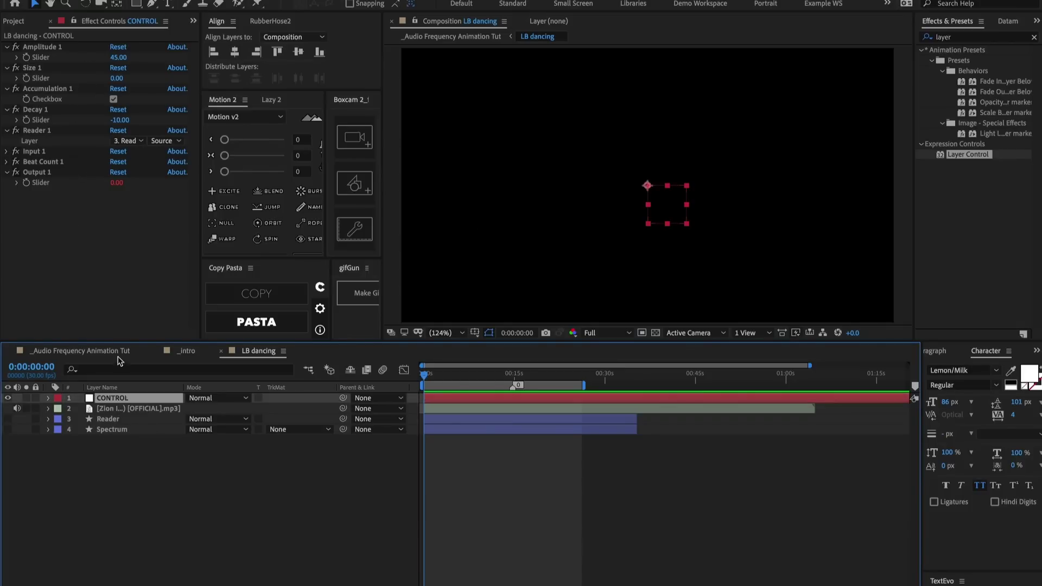
left_click(136, 410)
left_click(135, 421)
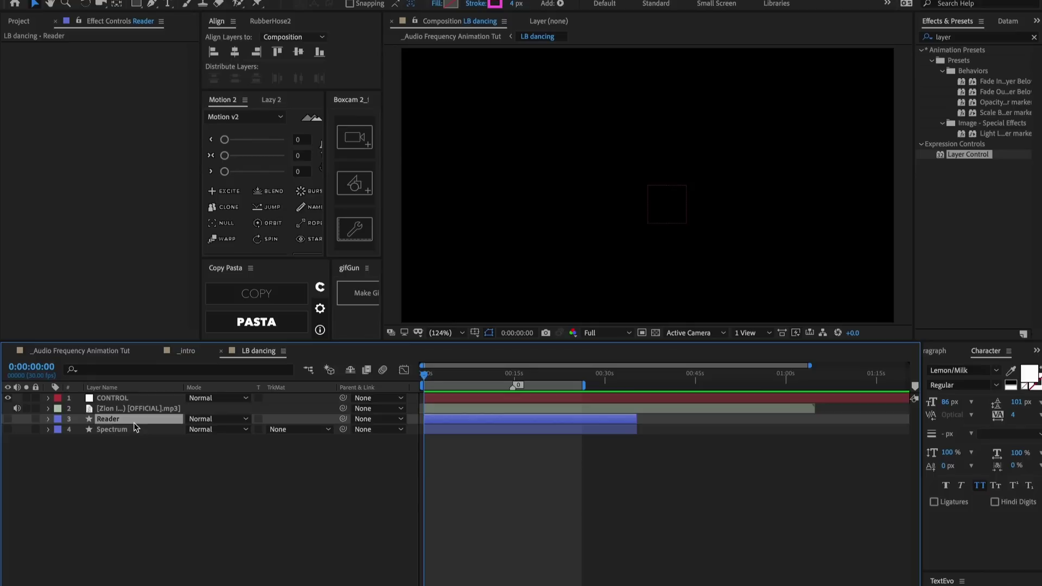
left_click(136, 432)
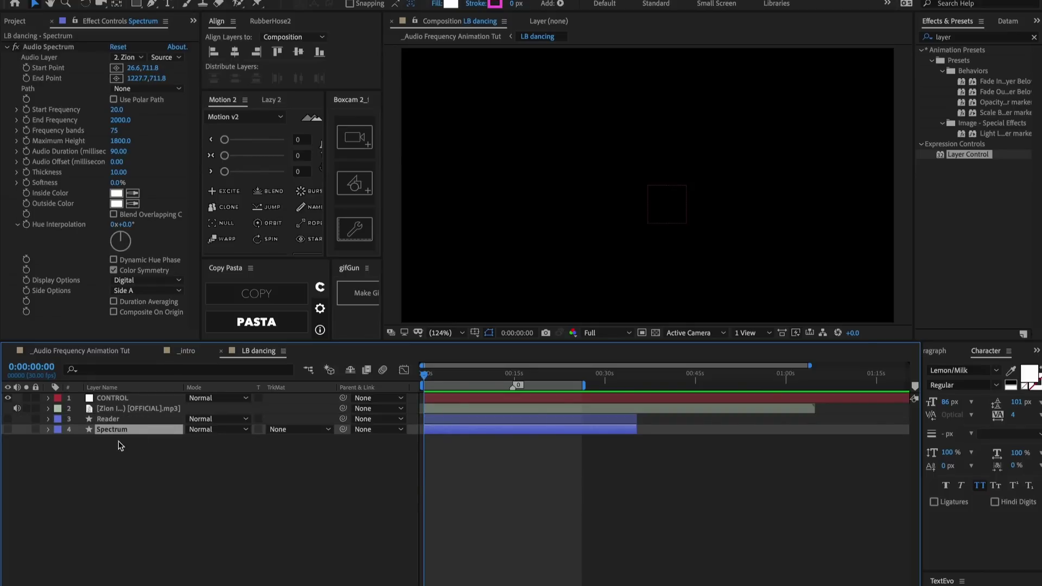
left_click(113, 397)
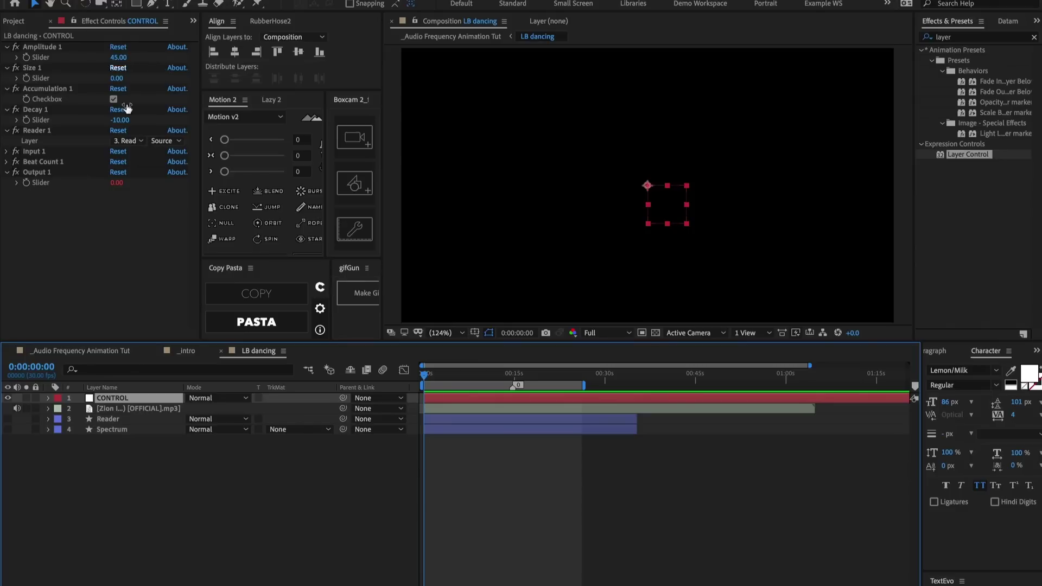
left_click(113, 99)
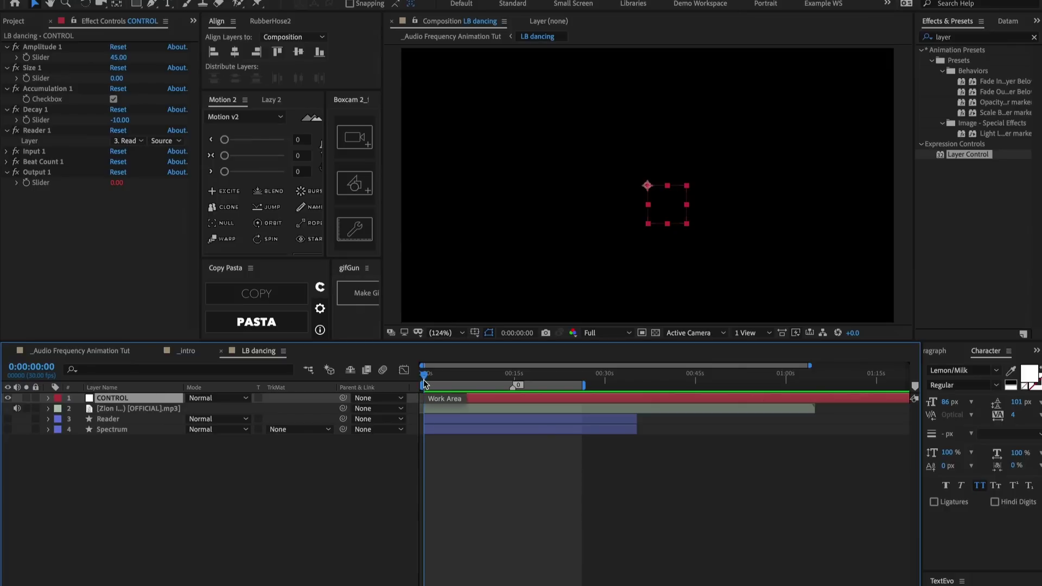
left_click_drag(424, 383, 443, 380)
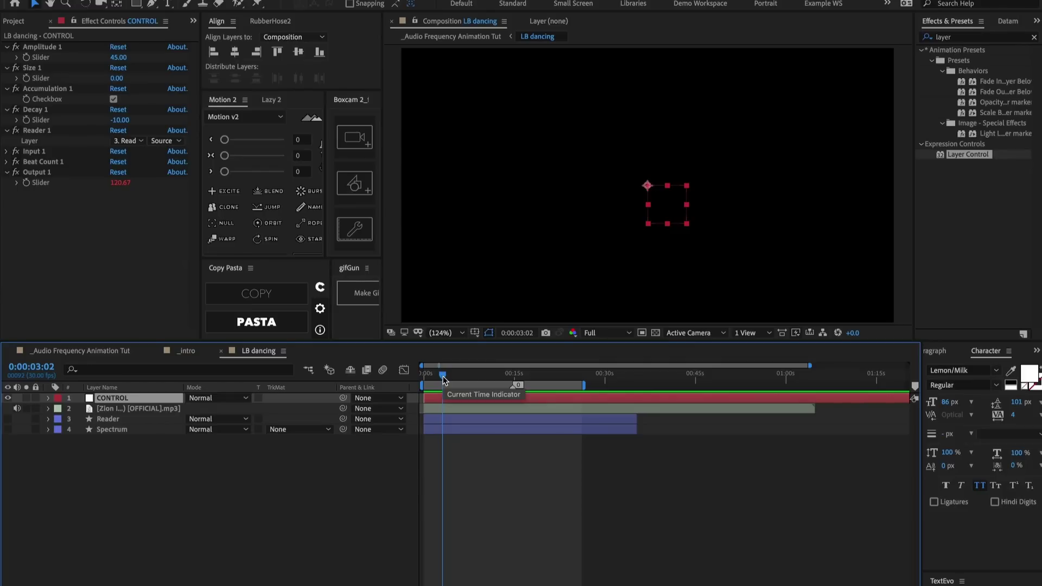
left_click(471, 478)
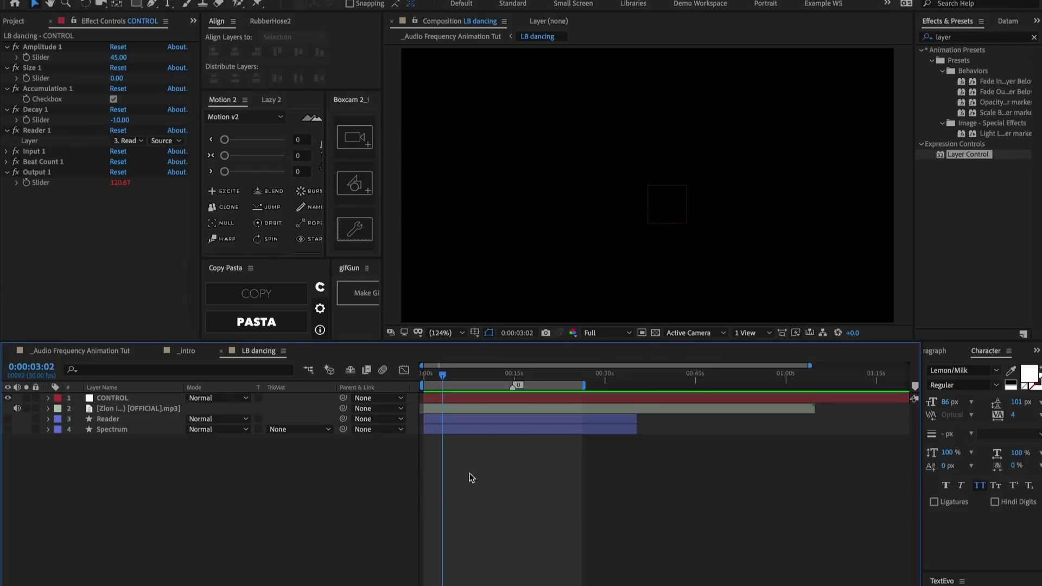
Add a text layer reading "Rotation" centered in the composition and move its anchor point to the middle of the text.
key("ctrl+t")
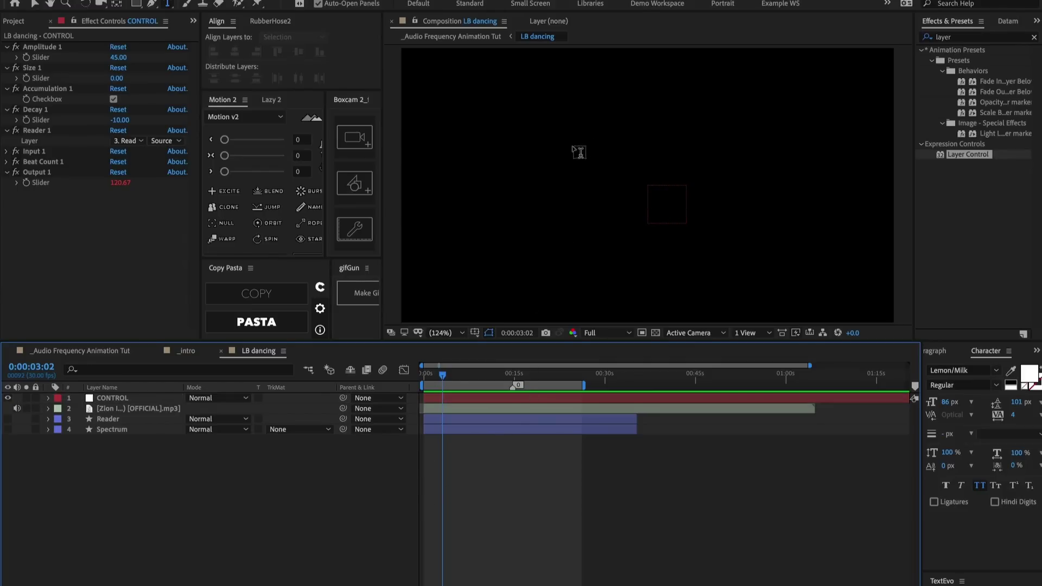
left_click(577, 154)
type("Rotation")
key("KP_Enter")
left_click(234, 51)
left_click(299, 53)
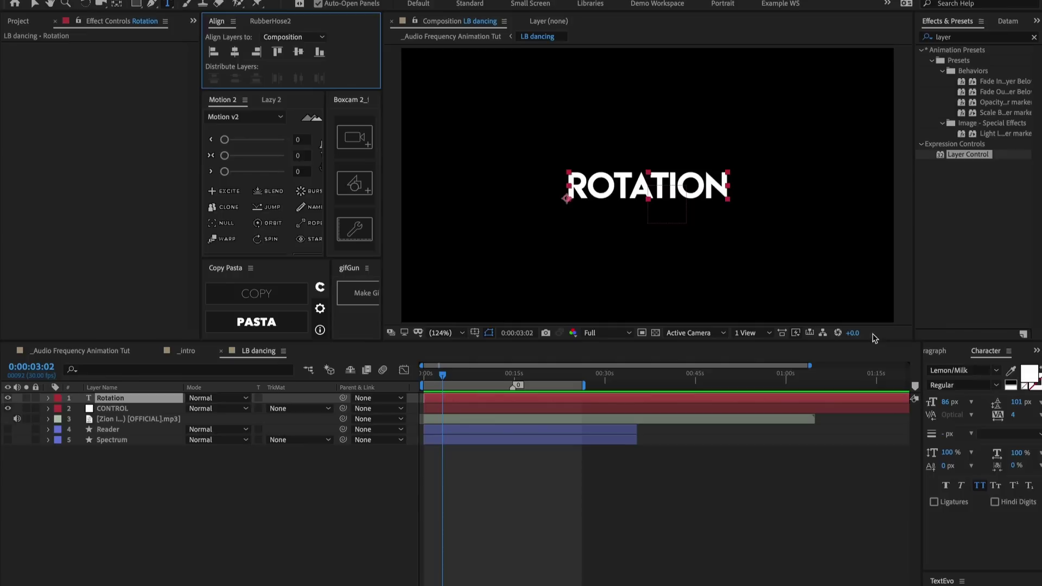
key("y")
left_click_drag(564, 197, 648, 185)
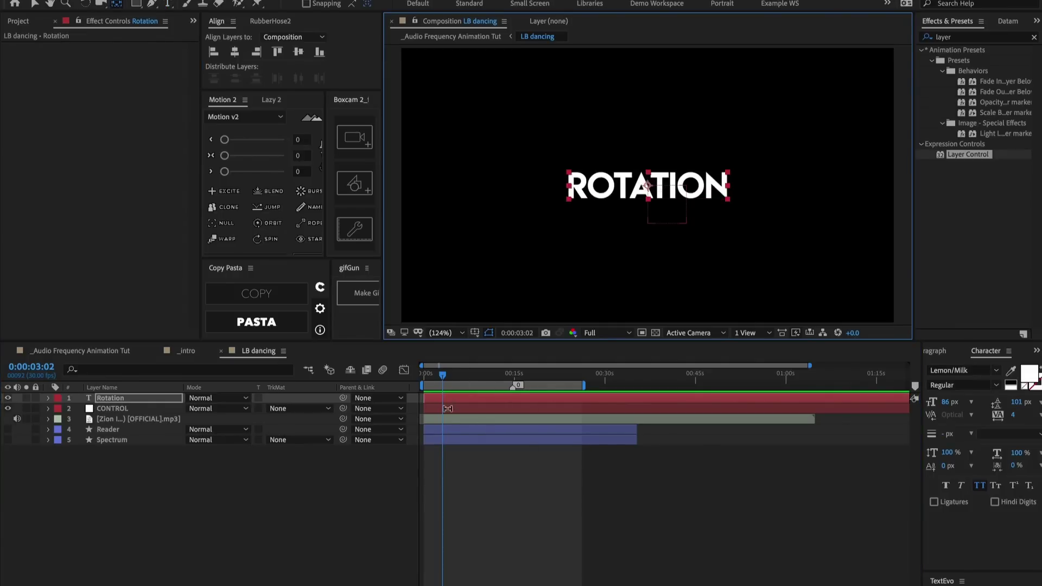
Copy all effects from Amplitude 1 through Output 1 on the CONTROL layer to the Rotation text layer.
left_click(448, 410)
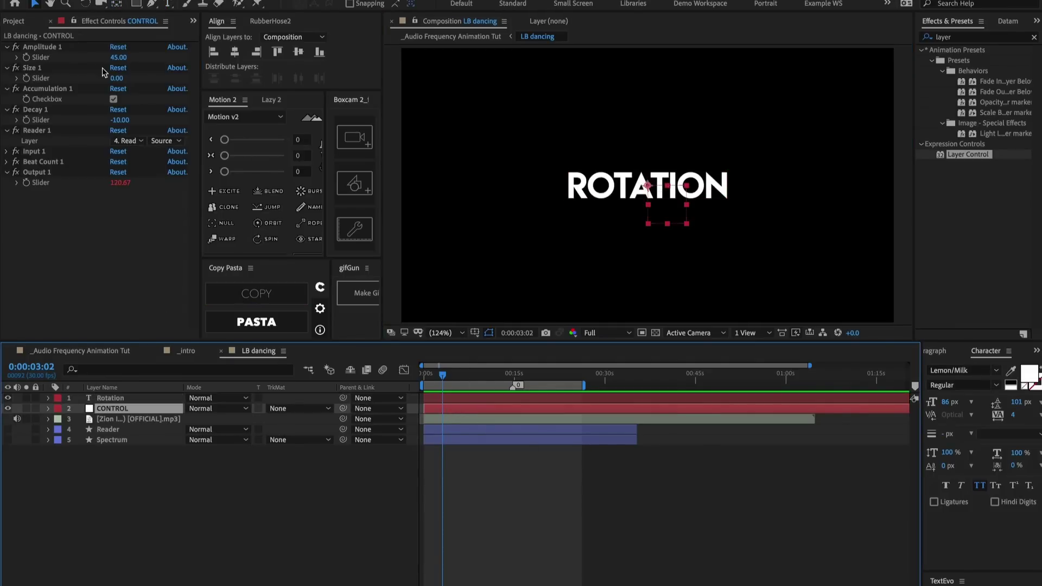
left_click(59, 46)
left_click(50, 173, "shift")
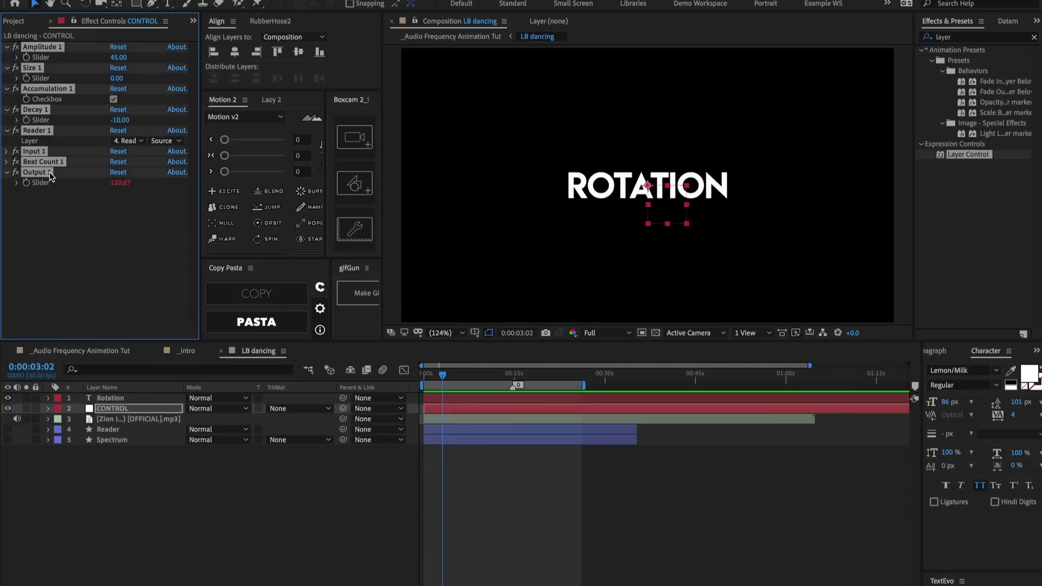
left_click(118, 399)
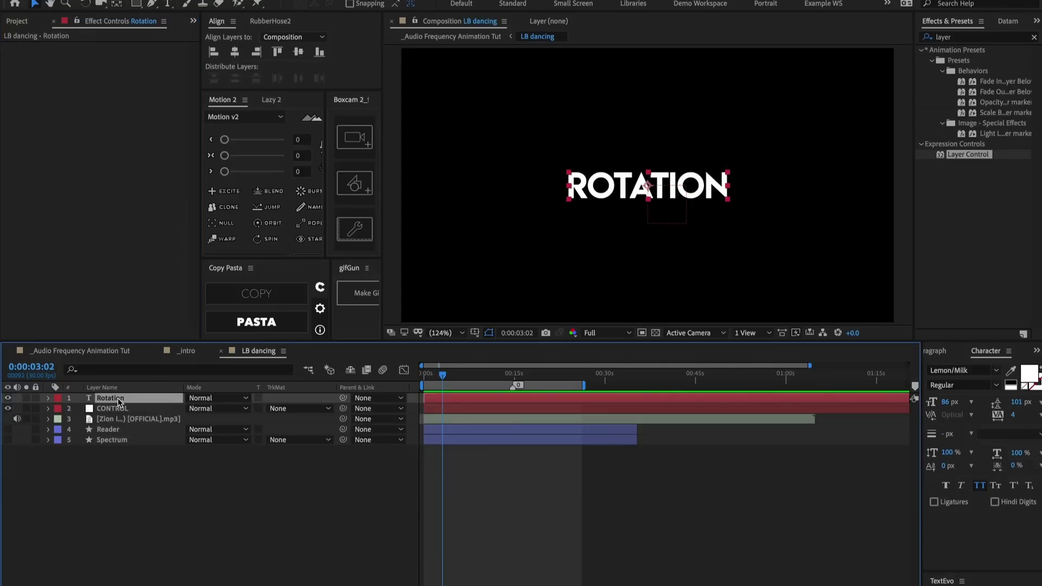
key("ctrl+v")
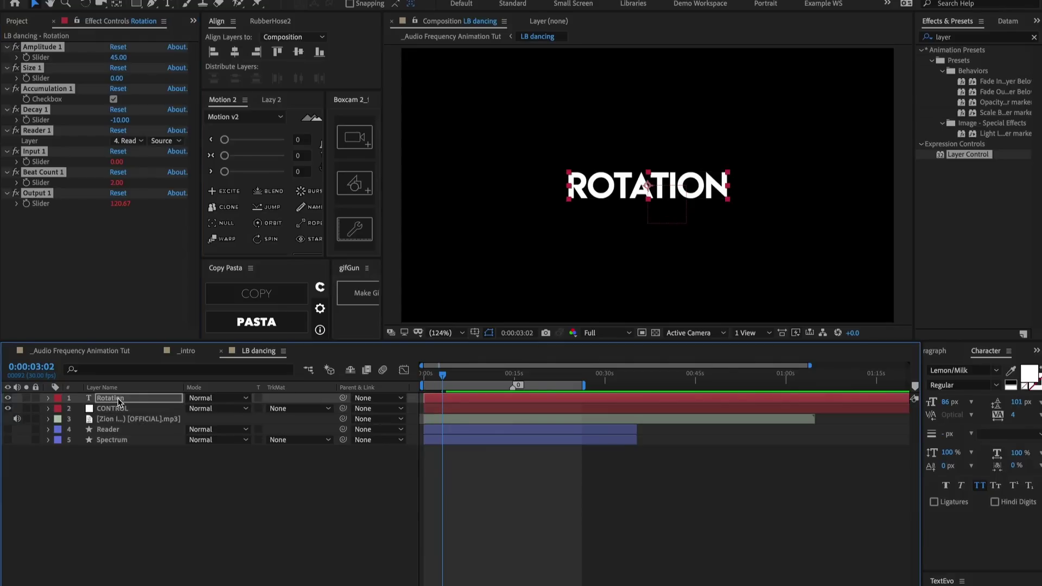
Link the text layer's Rotation property to its Output 1 slider with the expression effect("Output 1")("Slider").
left_click(477, 487)
left_click(440, 401)
key("r")
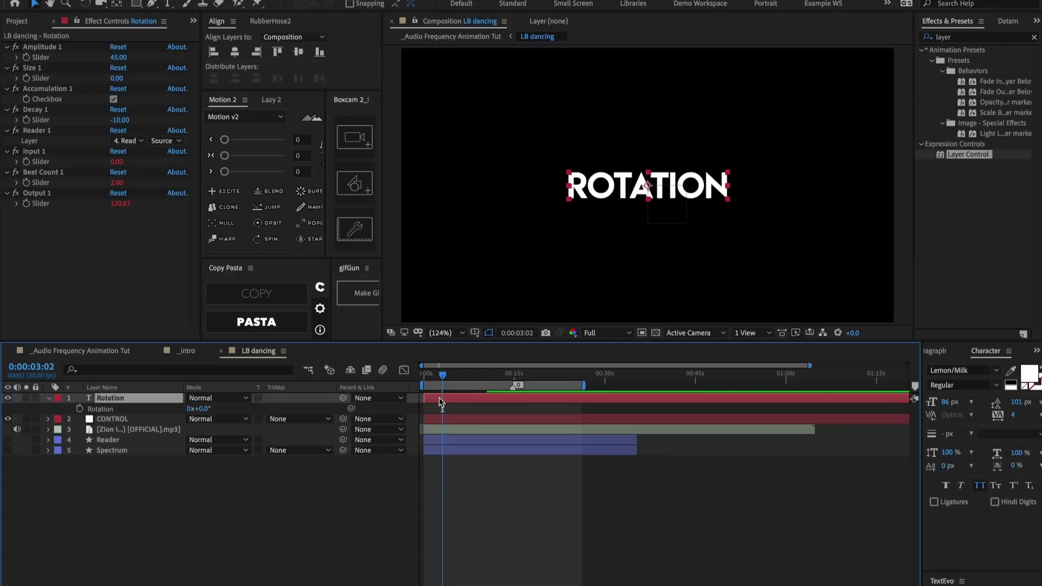
left_click(80, 408, "alt")
left_click_drag(221, 419, 47, 204)
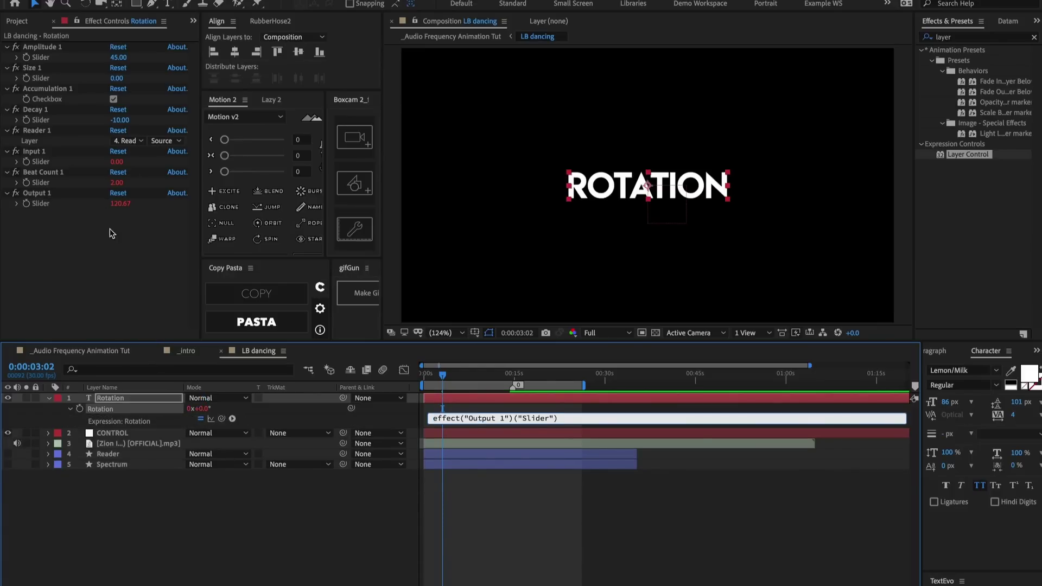
left_click(514, 510)
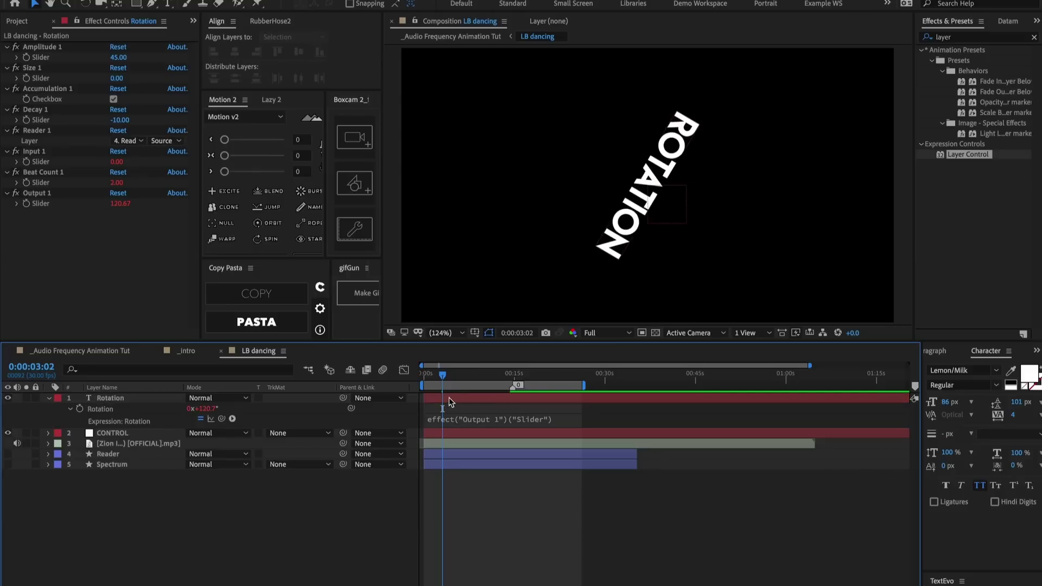
Set the text layer's Amplitude 1 slider to 30 and its Decay 1 slider to 0.
left_click(448, 402)
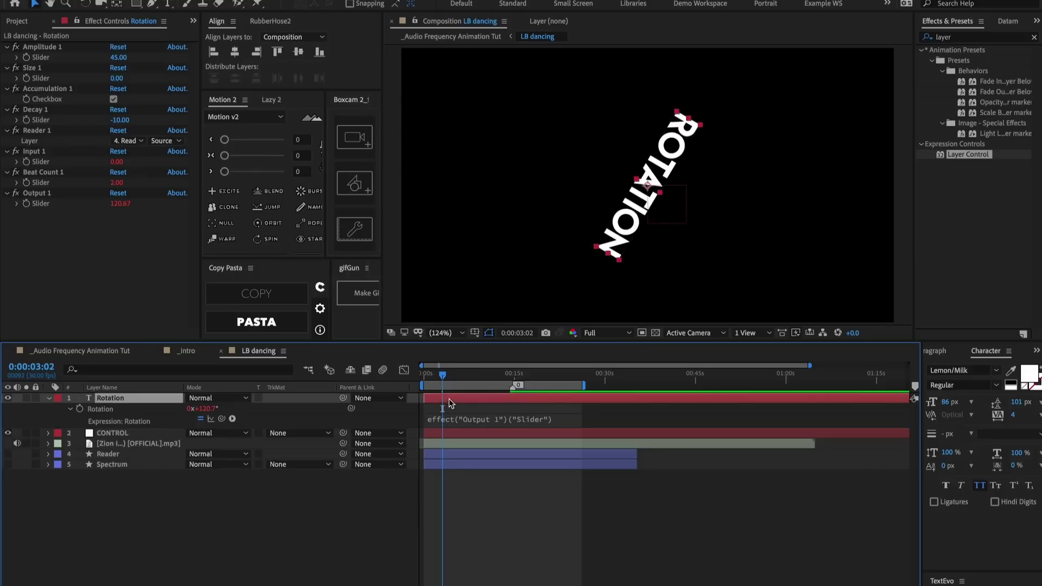
left_click(118, 58)
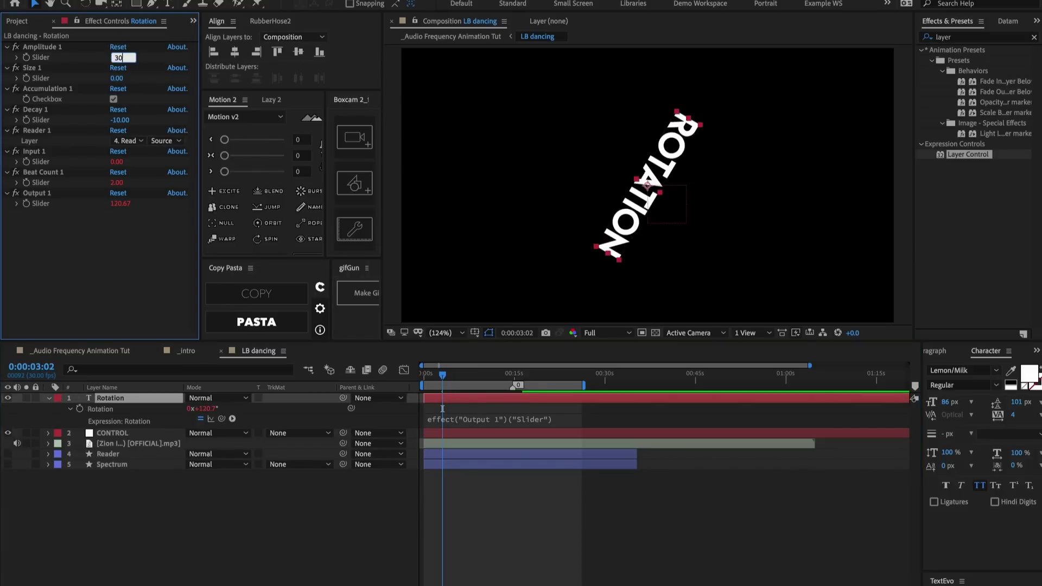
type("30")
left_click(117, 78)
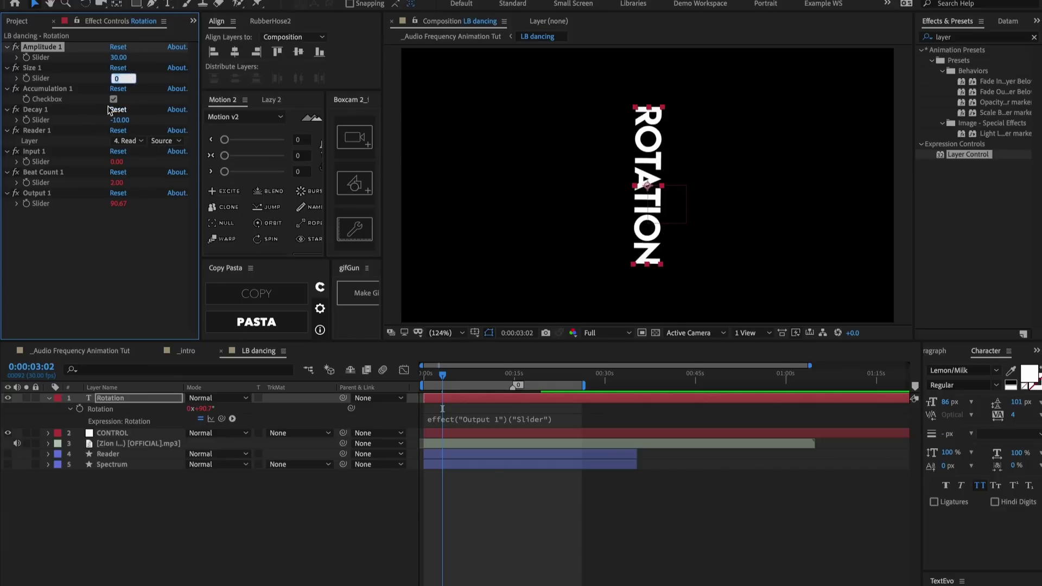
left_click(120, 121)
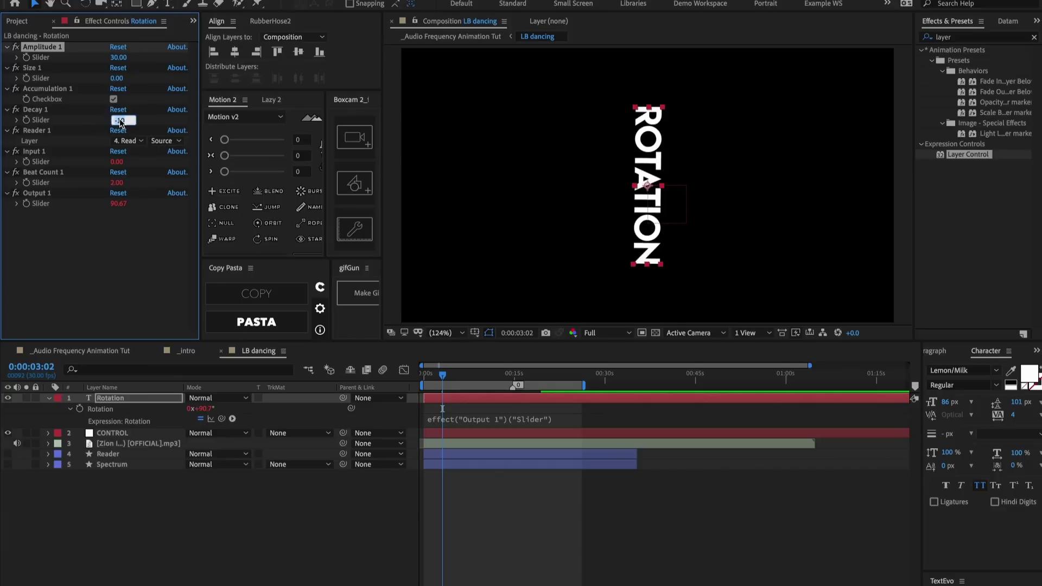
type("0")
key("Return")
Preview the text rotation from the start and scrub back to 0:00:02:05 to check it against the Output 1 slider.
left_click(424, 373)
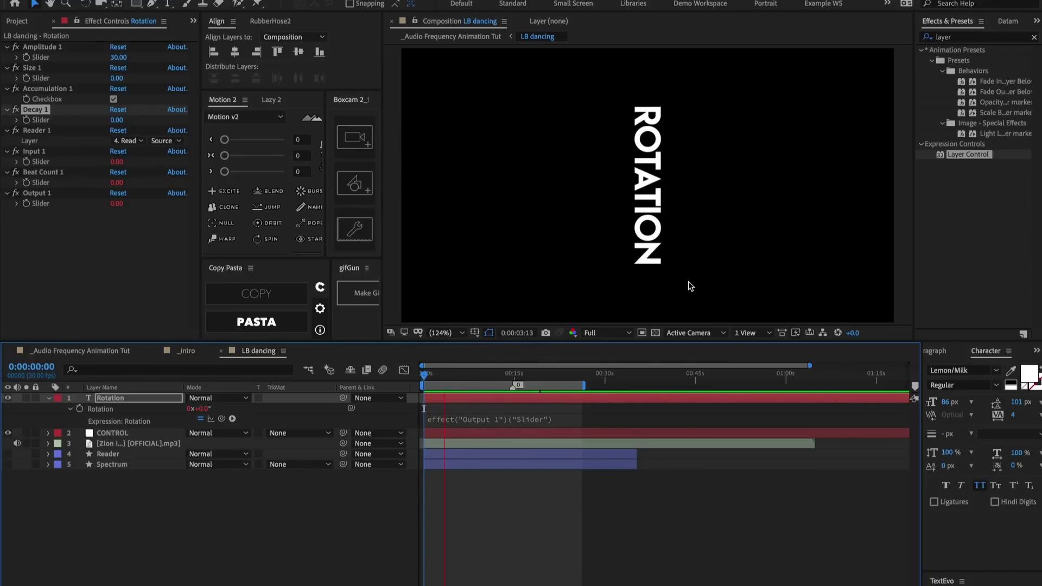
key("space")
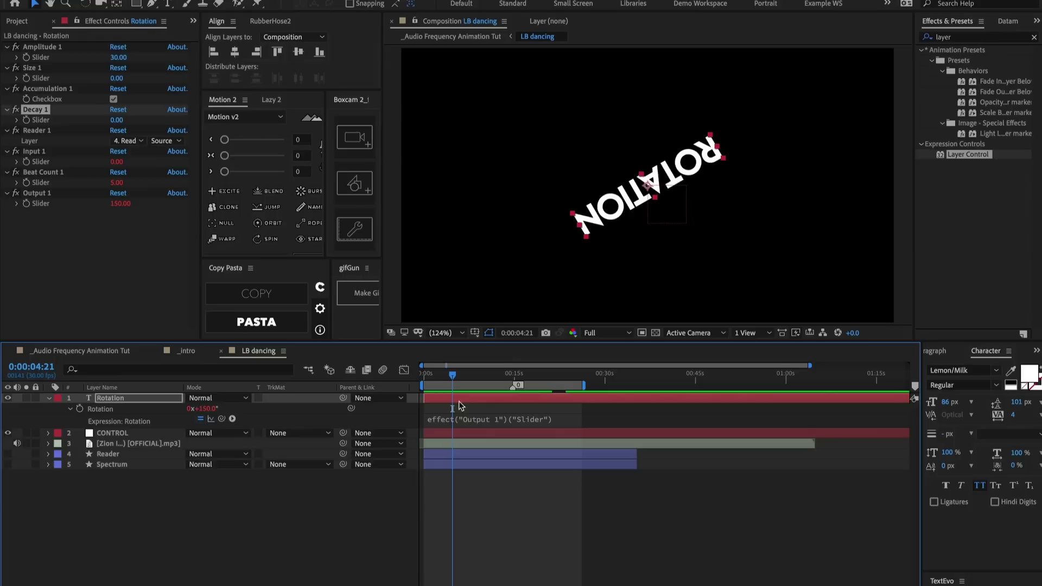
mouse_move(453, 380)
left_mouse_down()
mouse_move(438, 380)
mouse_move(475, 379)
mouse_move(433, 367)
mouse_move(437, 378)
left_mouse_up()
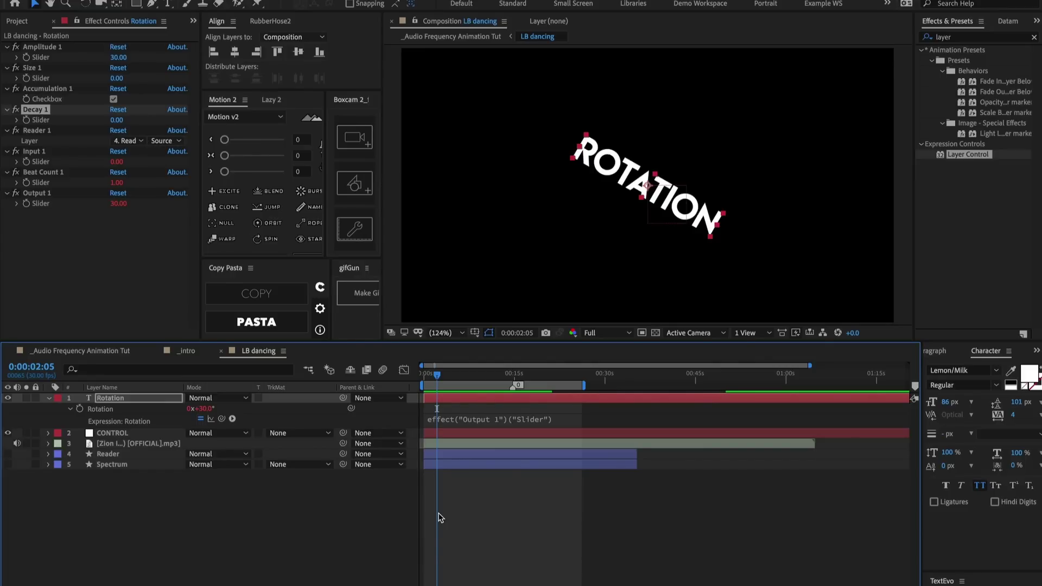
Compare the text rotation from the start with Accumulation 1 enabled and disabled, leaving it enabled.
left_click_drag(435, 380, 416, 382)
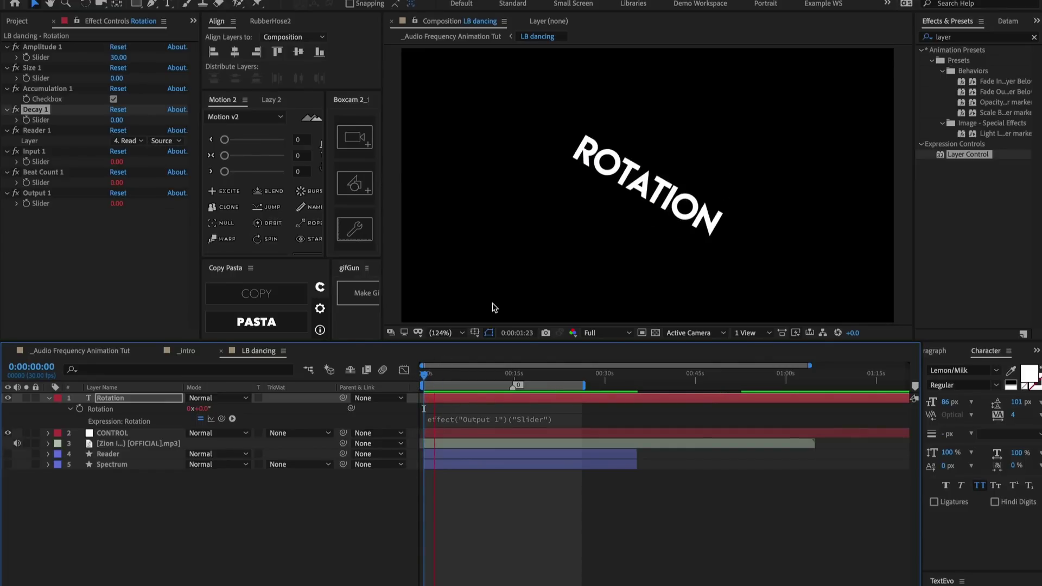
key("space")
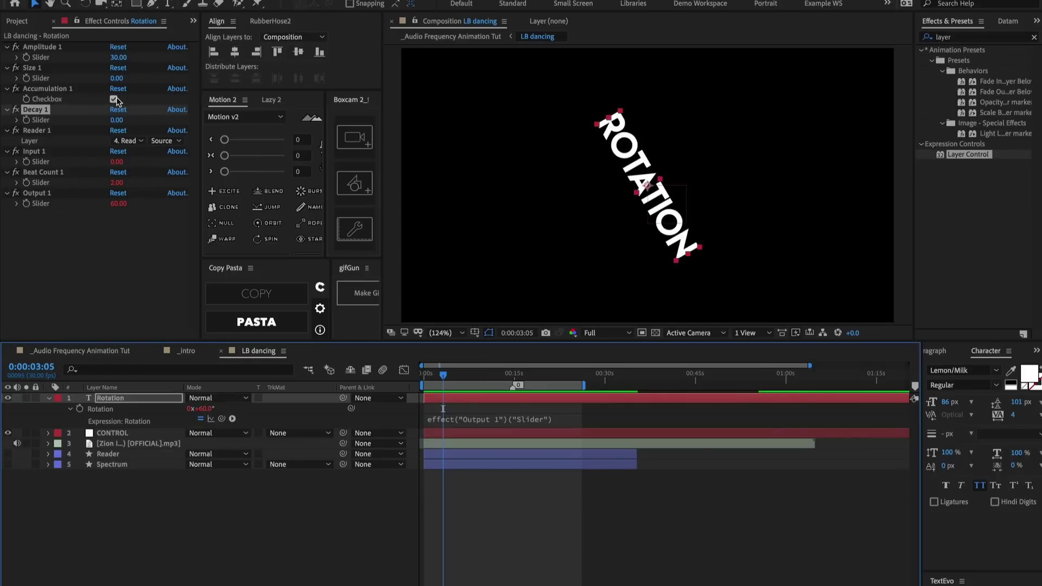
left_click(114, 100)
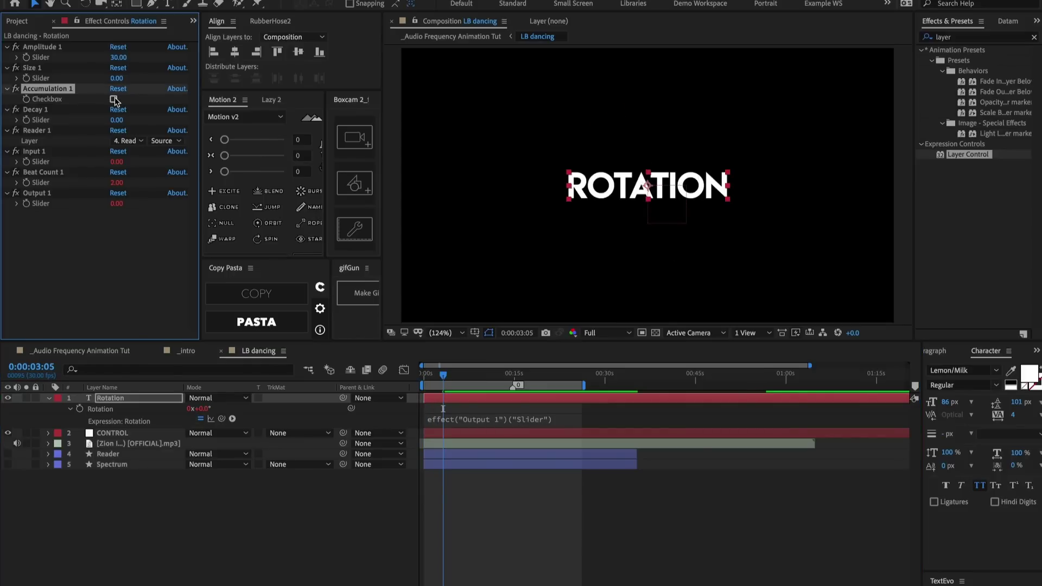
left_click_drag(448, 383, 422, 383)
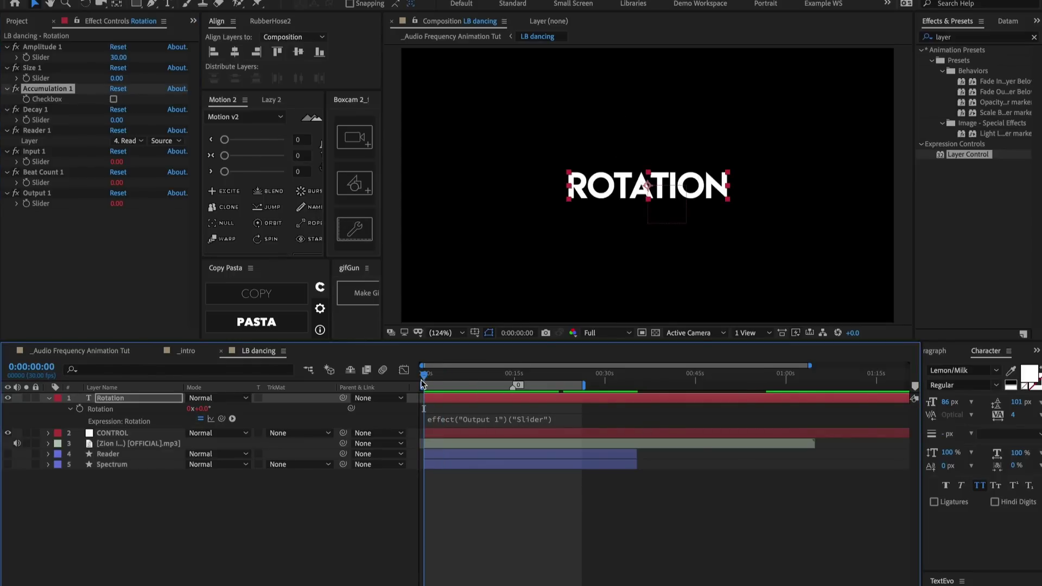
key("space")
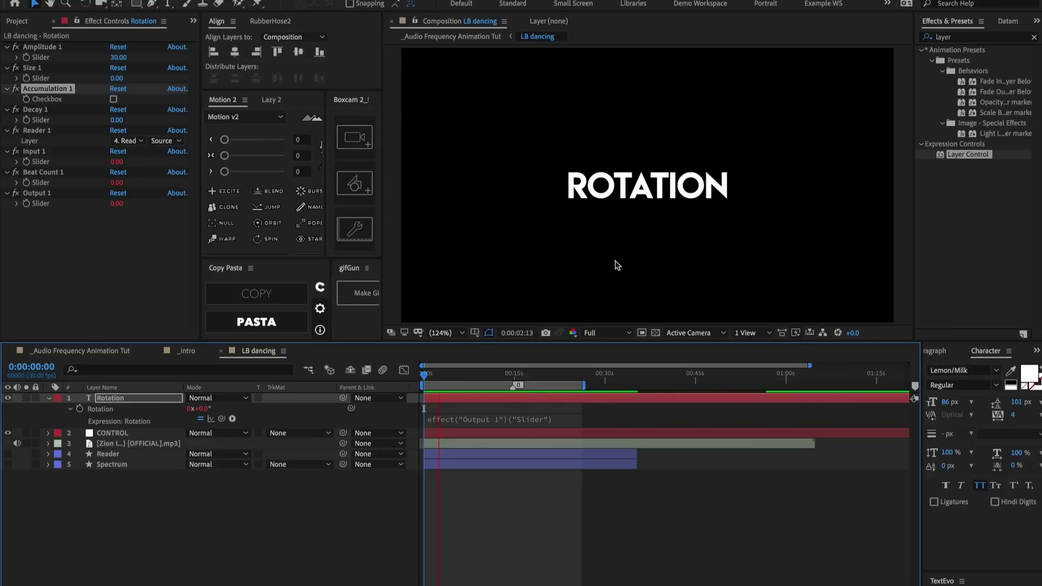
left_click(114, 99)
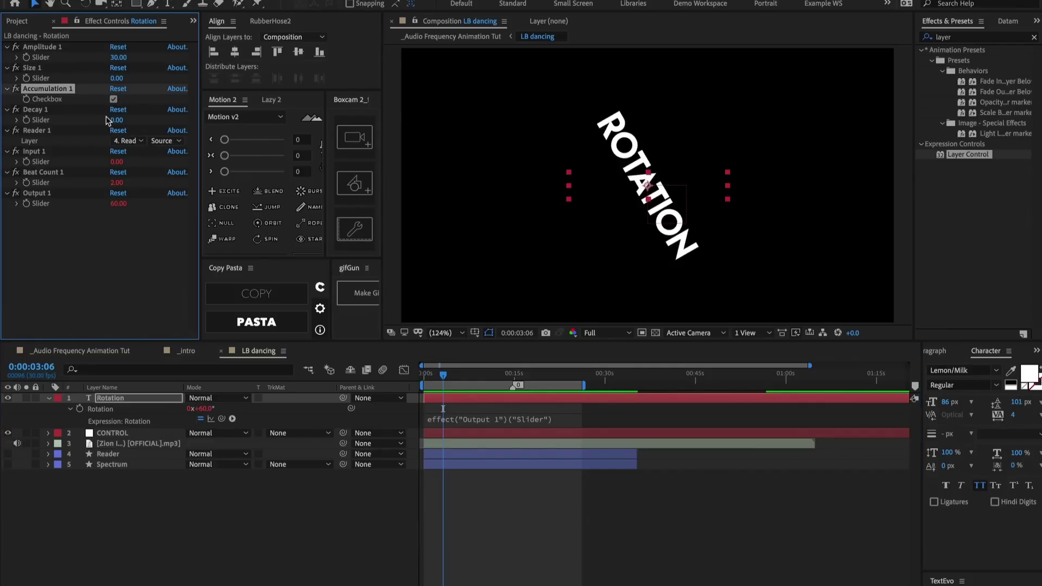
Set the Rotation text layer's Decay 1 slider to 10 and preview the rotation from the start.
left_click(116, 120)
type("10")
key("Return")
key("Home")
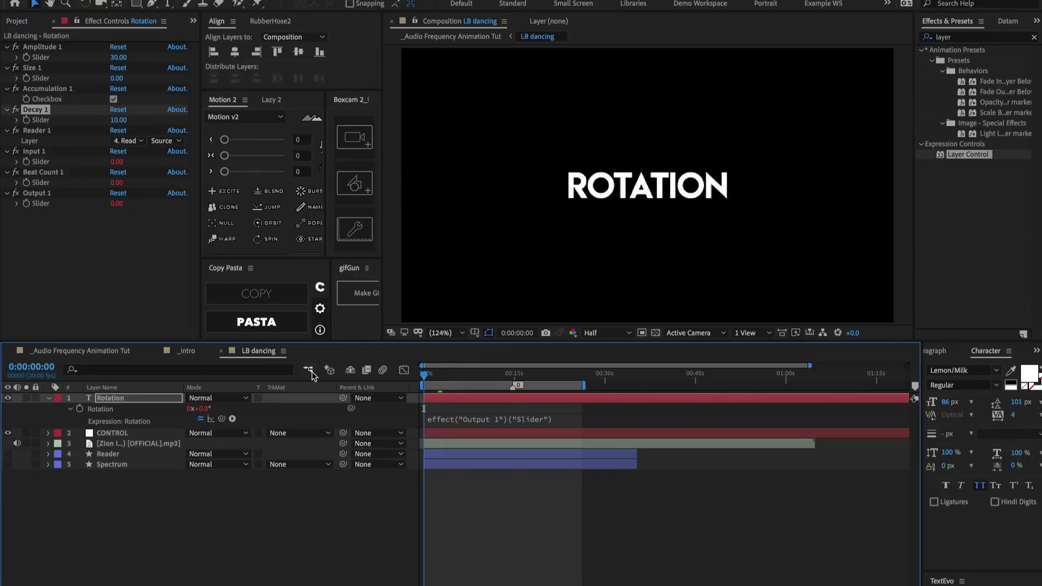
key("space")
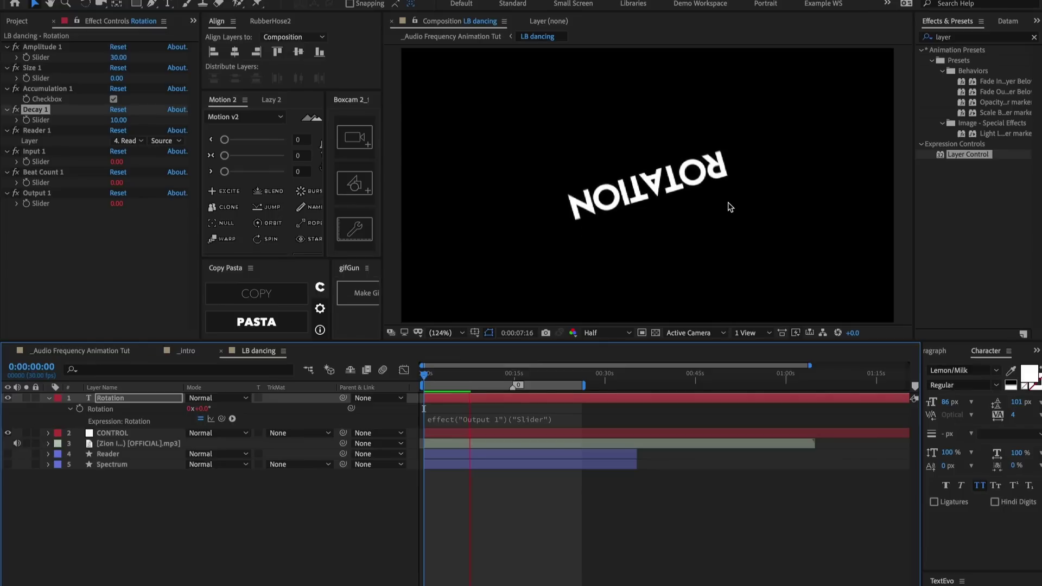
left_click(640, 400)
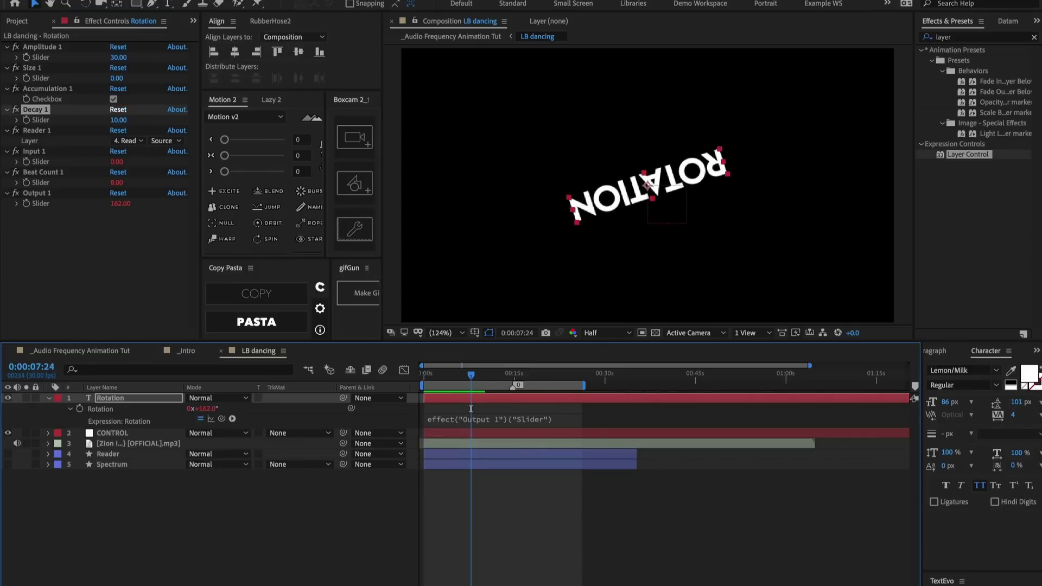
Add Longboard Dancing.mp4 to the LB dancing composition as the bottom layer and delete the Rotation text layer.
left_click(17, 22)
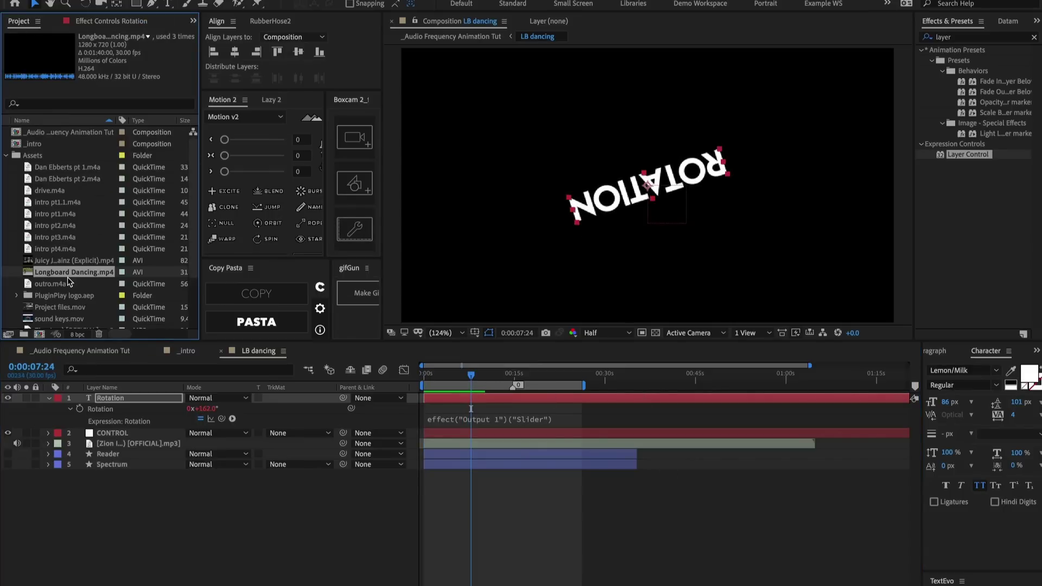
left_click_drag(67, 277, 124, 404)
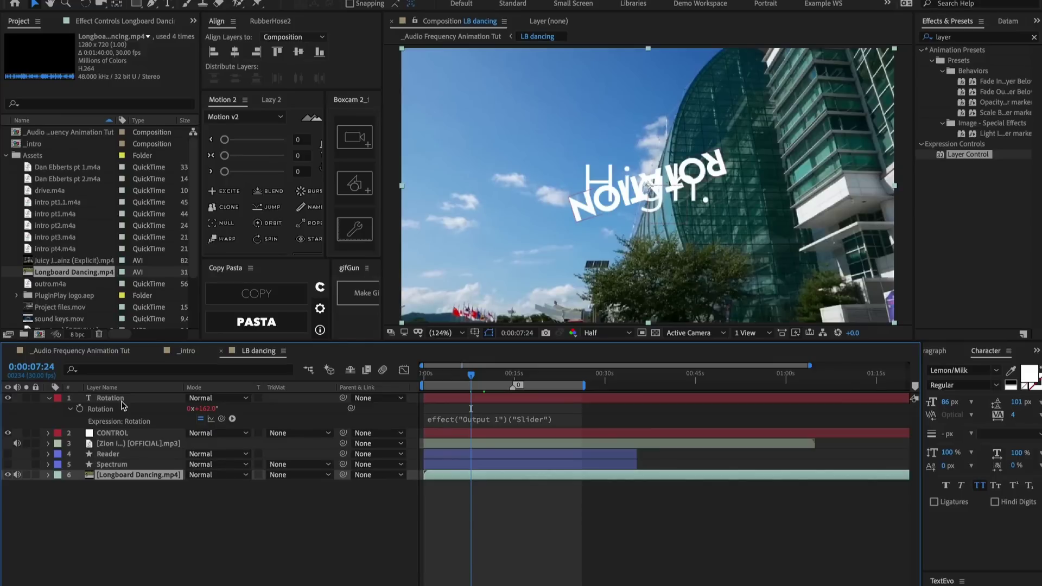
left_click(123, 402)
key("Delete")
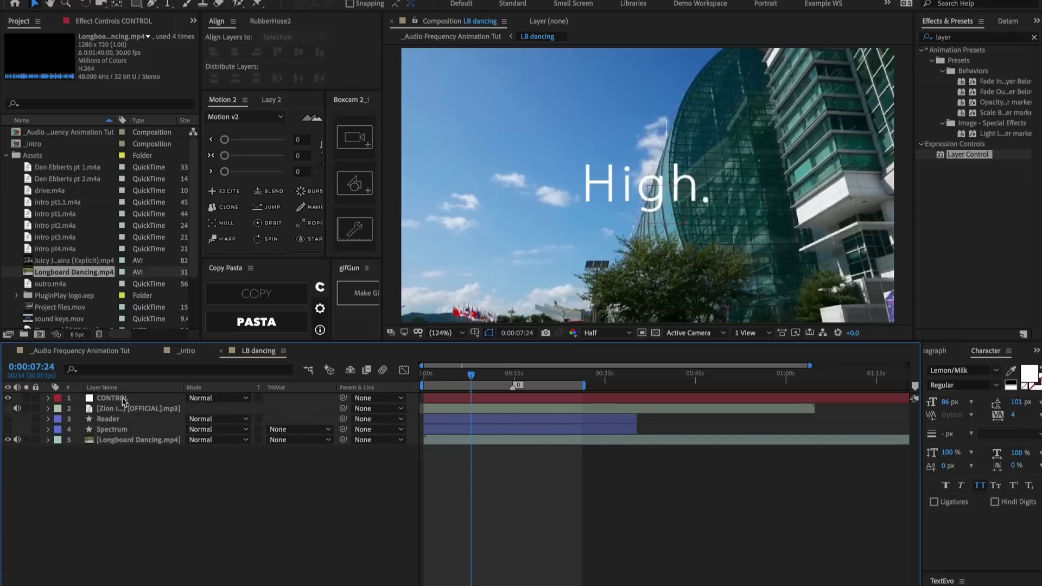
Copy all effects from Amplitude 1 through Output 1 on the CONTROL layer to the Longboard Dancing.mp4 layer.
left_click(122, 402)
left_click(99, 22)
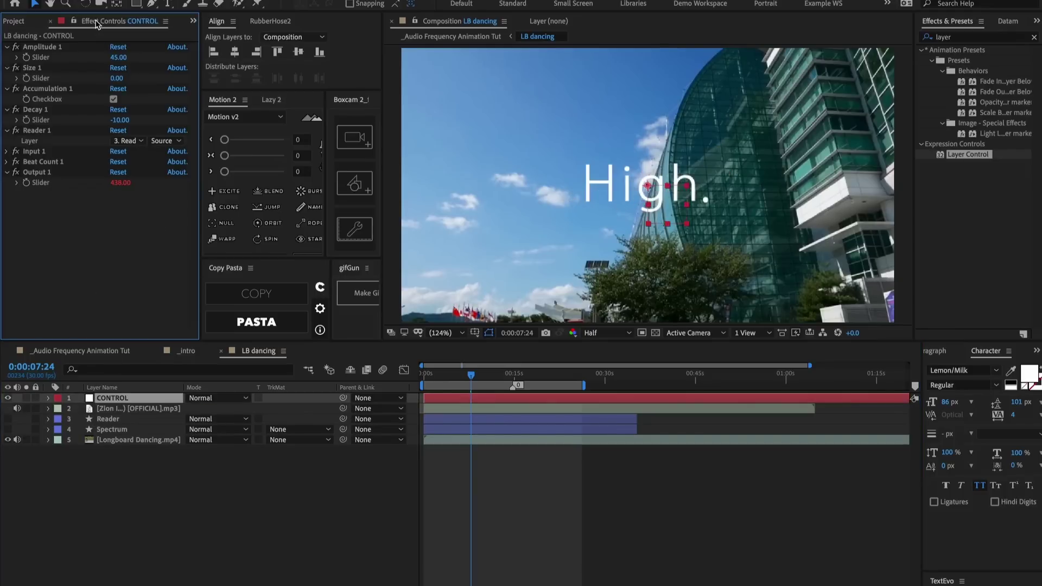
left_click(40, 48)
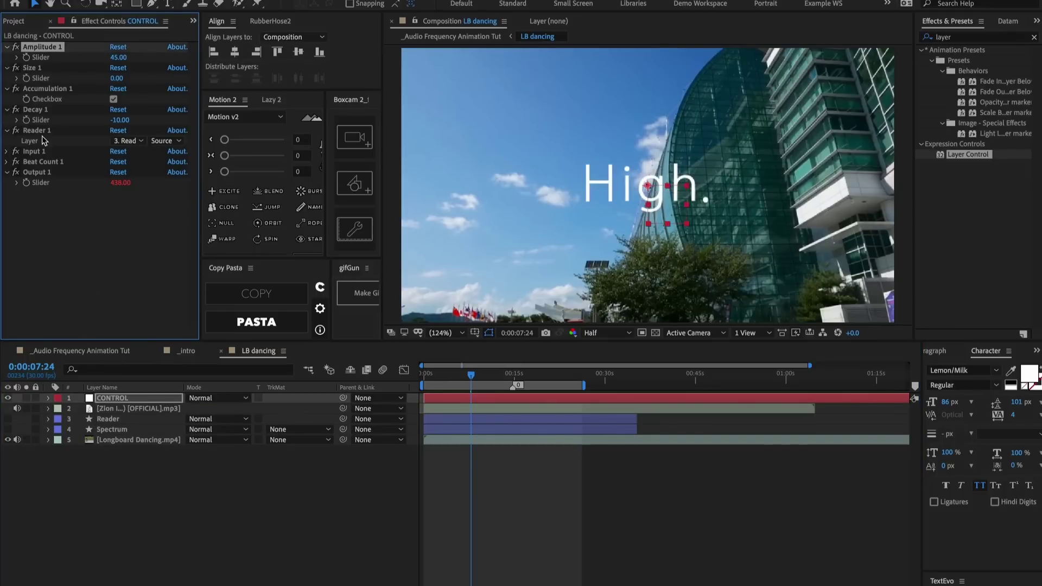
left_click(47, 172, "shift")
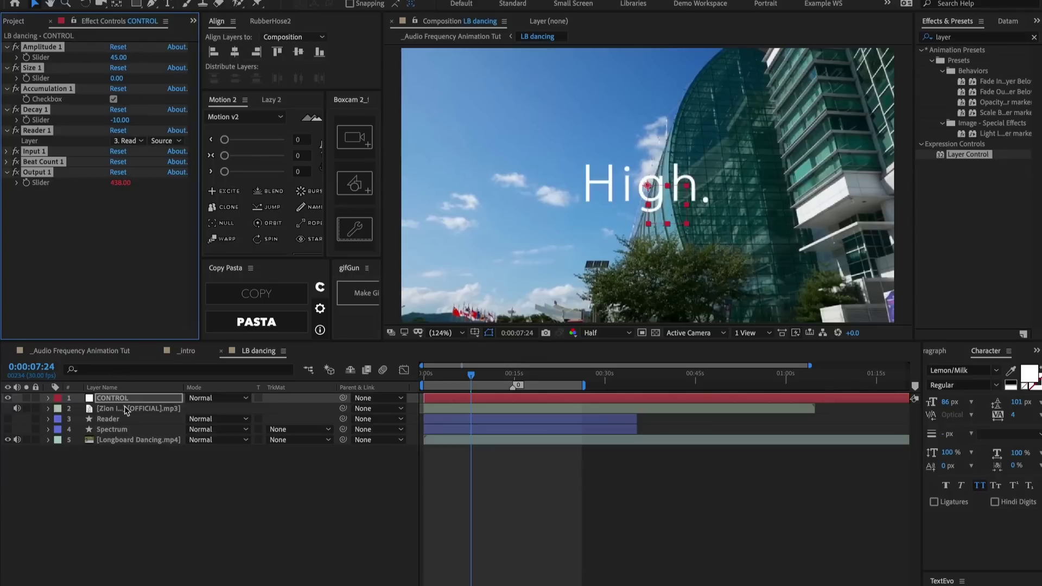
left_click(125, 441)
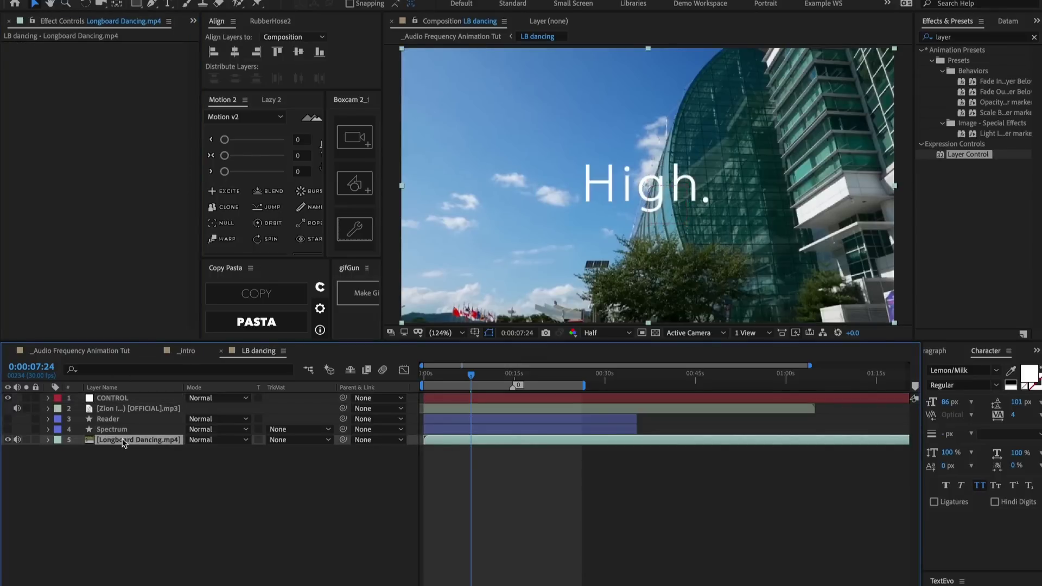
key("ctrl+v")
Set the footage layer's Amplitude 1 slider to 0.5 and its Decay 1 slider to 0.
left_click(122, 58)
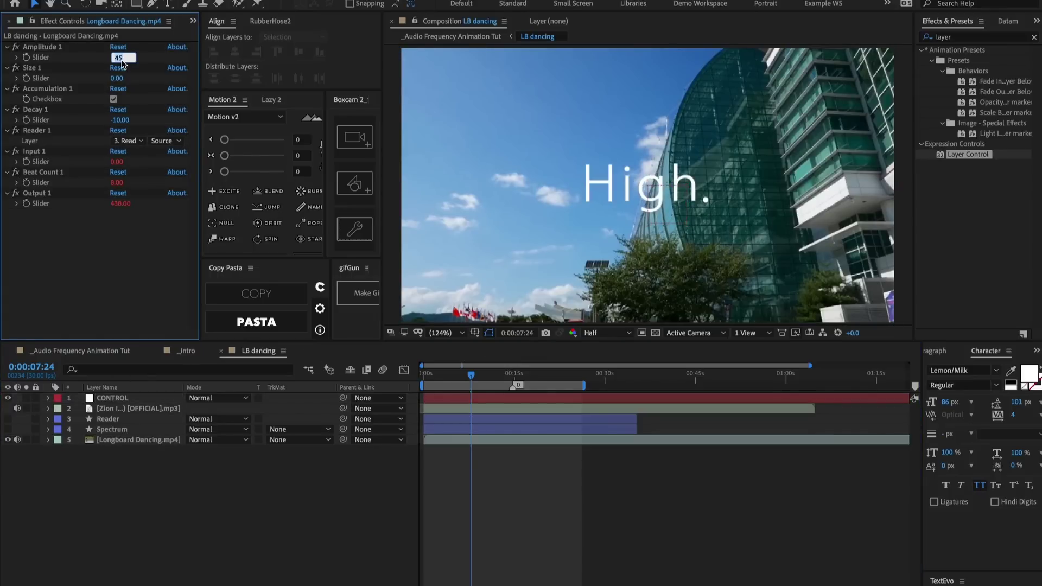
type(".5")
key("Return")
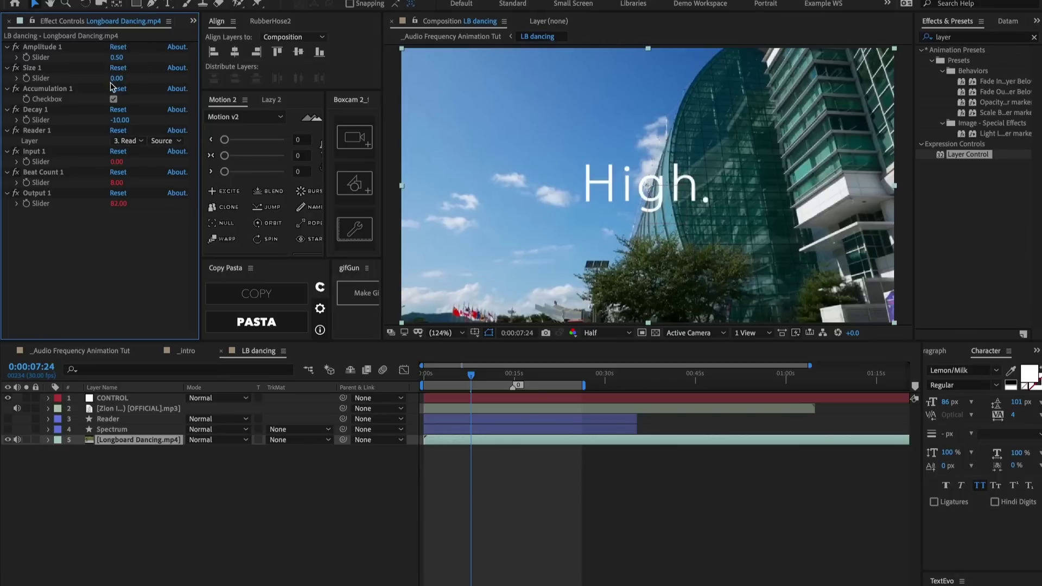
left_click(120, 120)
type("0")
key("Return")
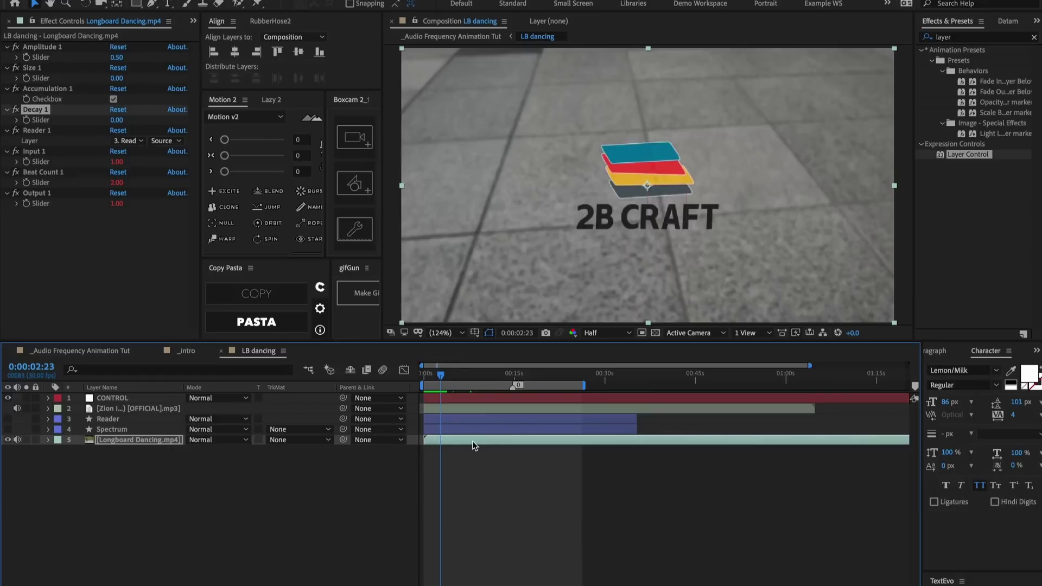
Enable time remapping on the footage layer, link Time Remap to its Output 1 slider with effect("Output 1")("Slider"), and preview it.
key("ctrl+alt+t")
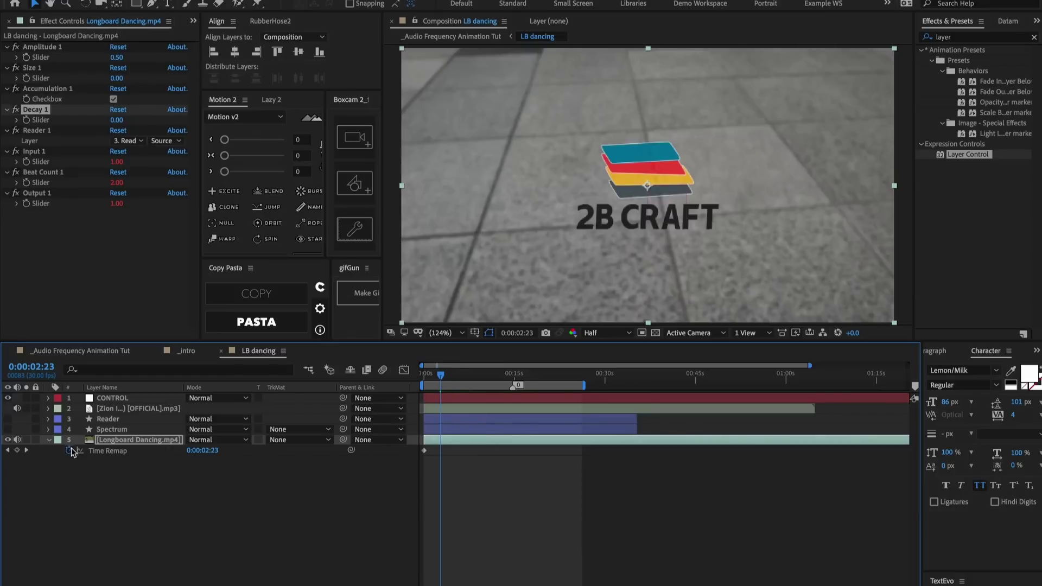
left_click(70, 451, "alt")
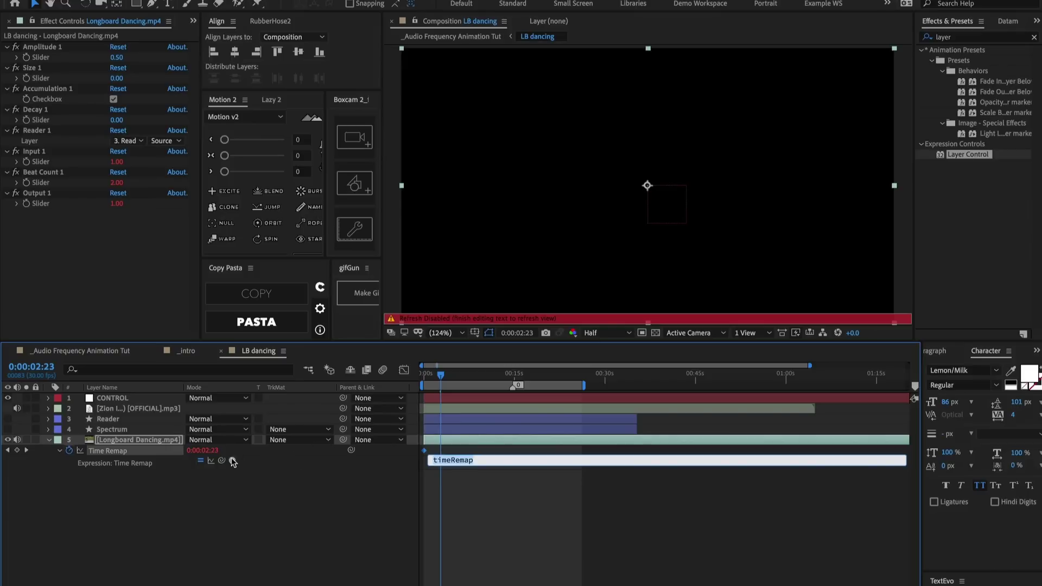
left_click_drag(223, 460, 66, 209)
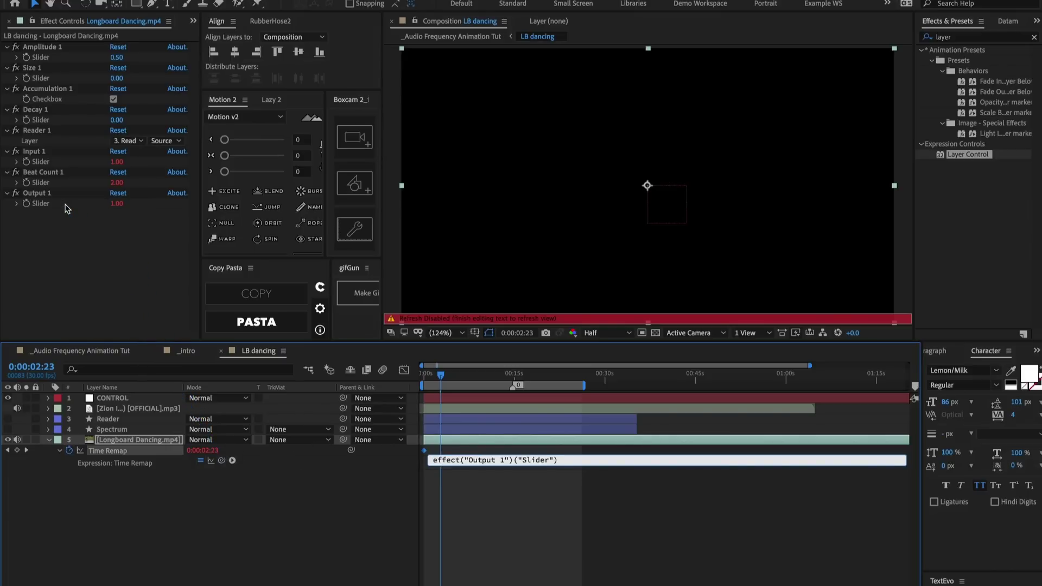
left_click(548, 550)
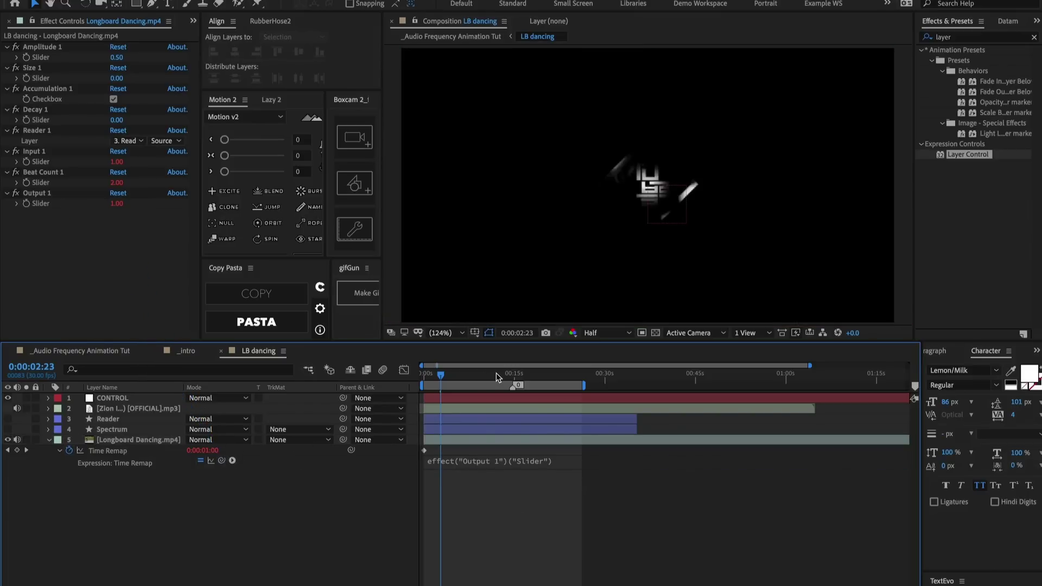
key("space")
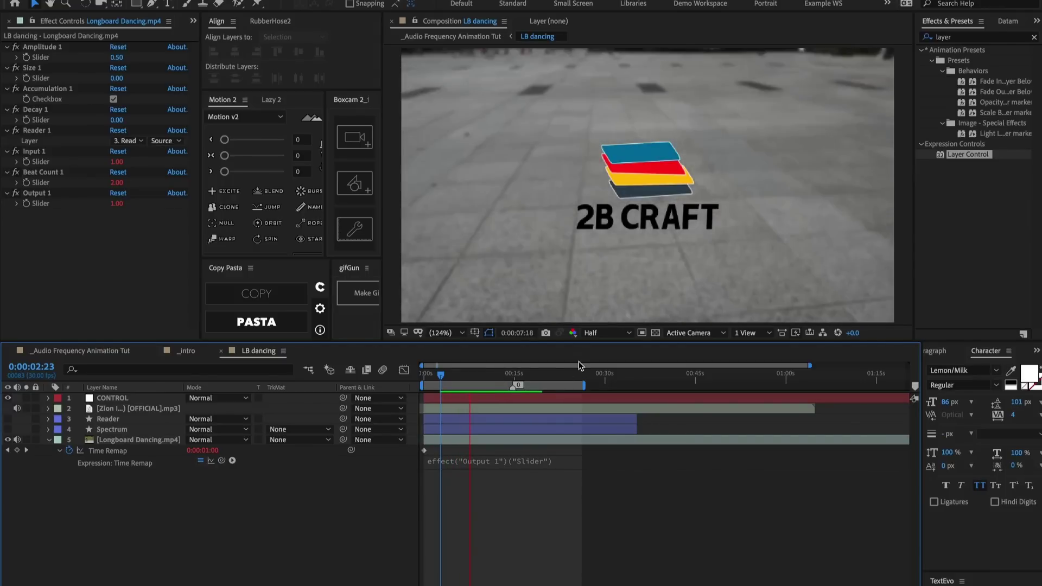
key("space")
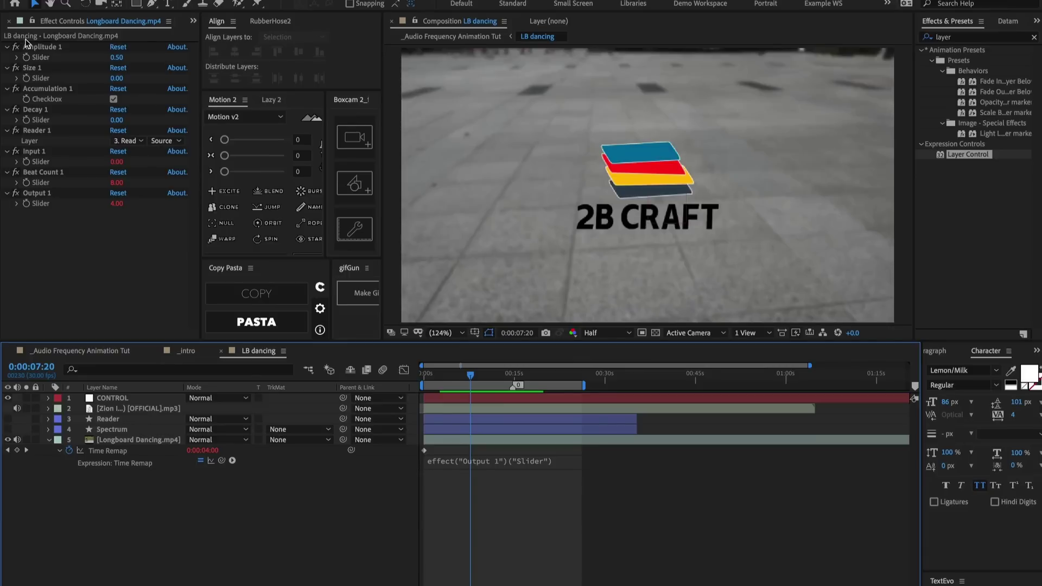
Give the footage layer's Size 1 slider the expression time and preview the footage from the start.
left_click(26, 79, "alt")
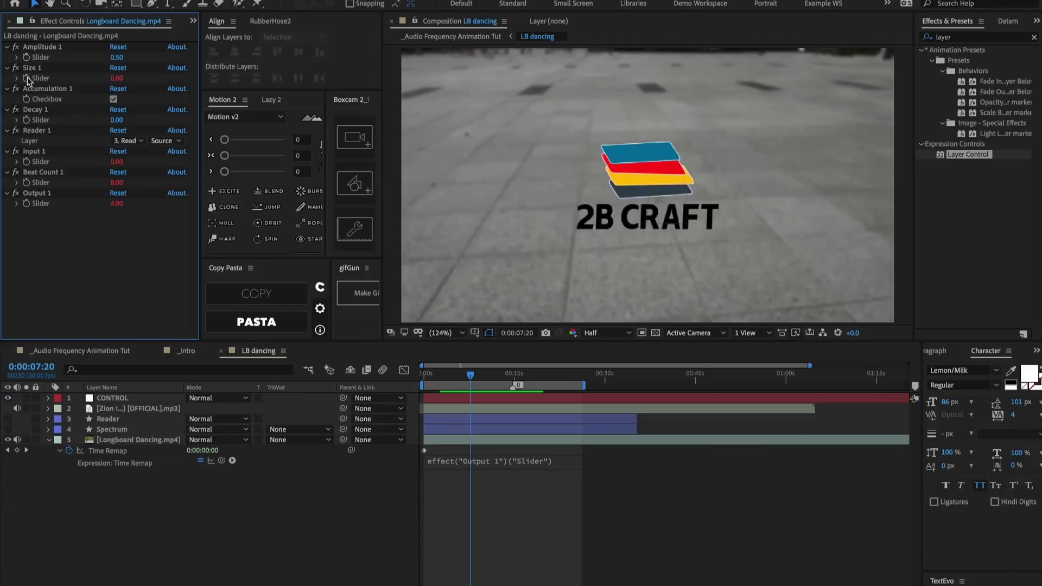
type("time")
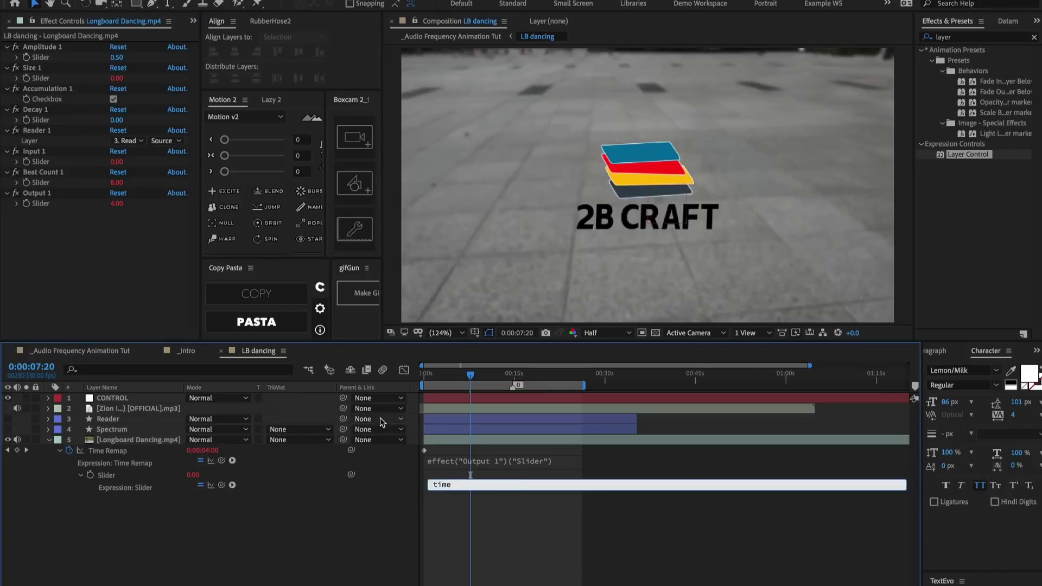
key("KP_Enter")
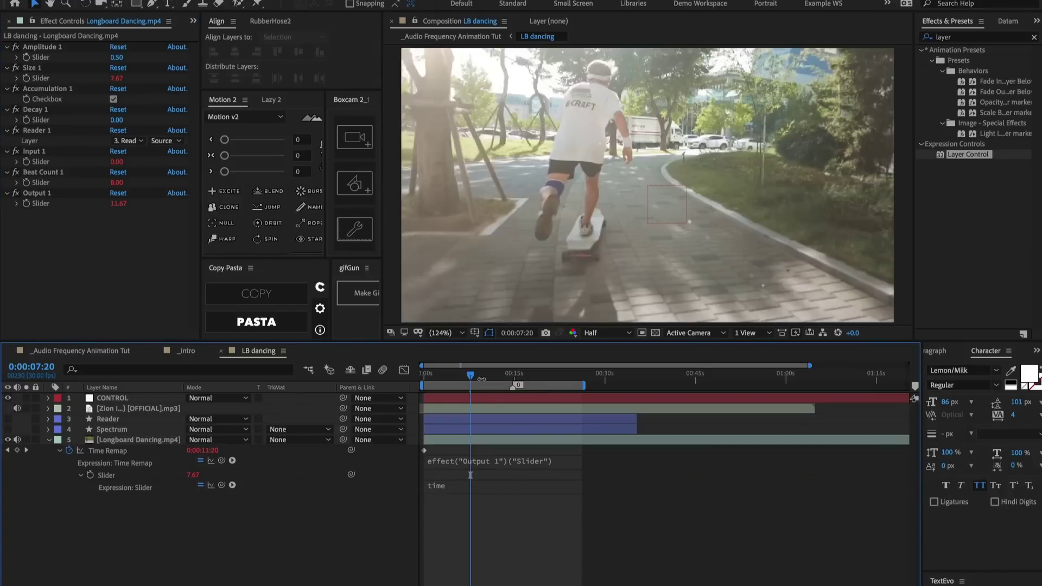
key("Home")
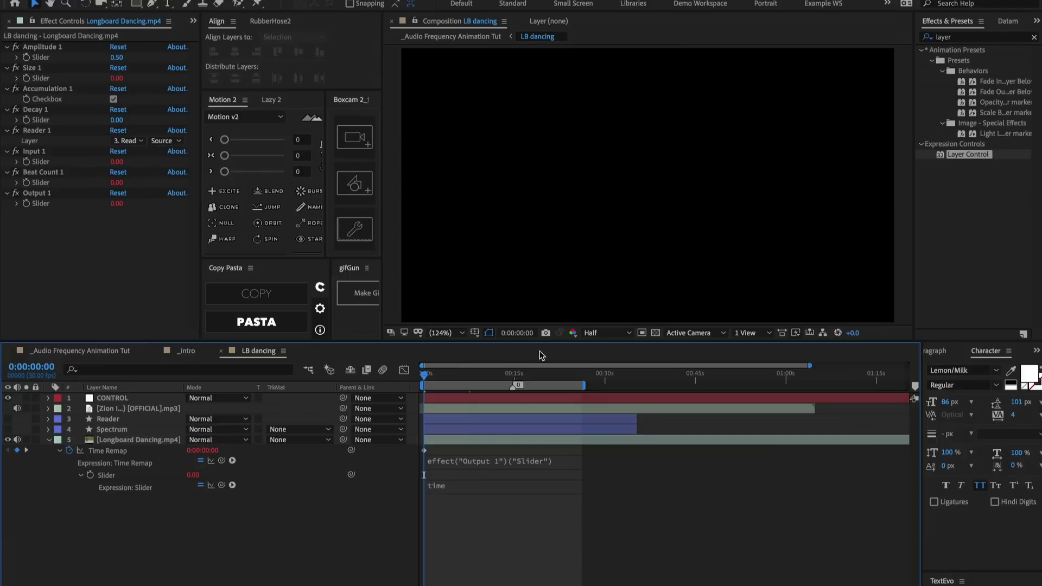
key("space")
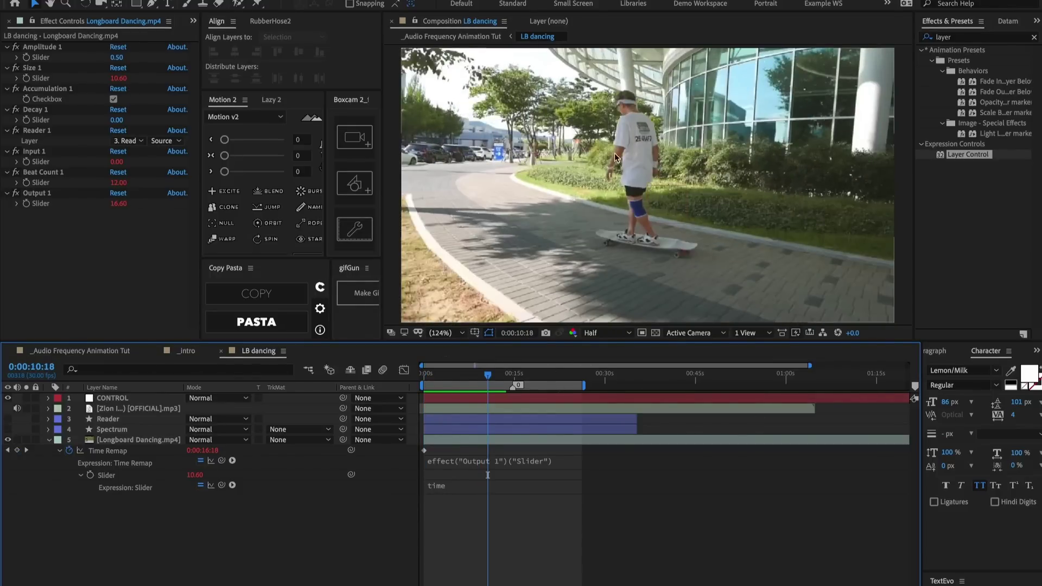
Set the footage layer's Amplitude 1 slider to 2.
left_click(121, 58)
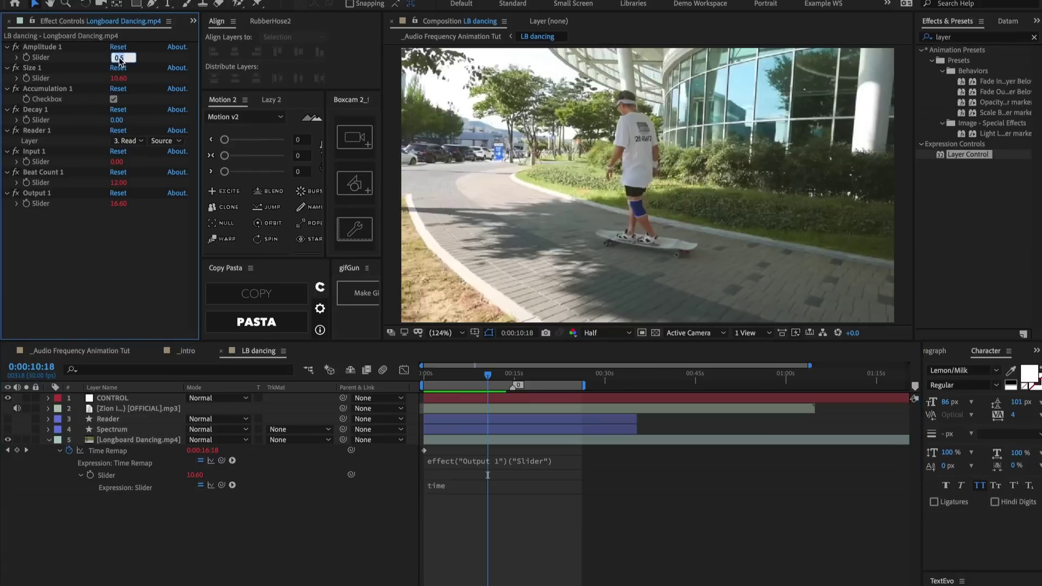
type("2")
key("Return")
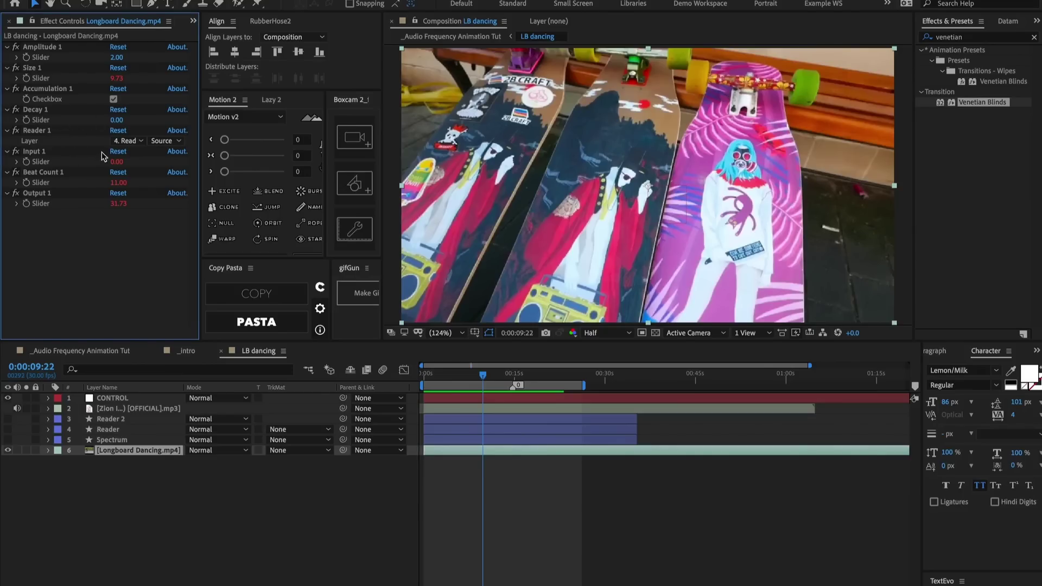
Check the layer choices for the footage's Reader 1 control and reveal all expressions on the Longboard Dancing.mp4 layer.
left_click(130, 141)
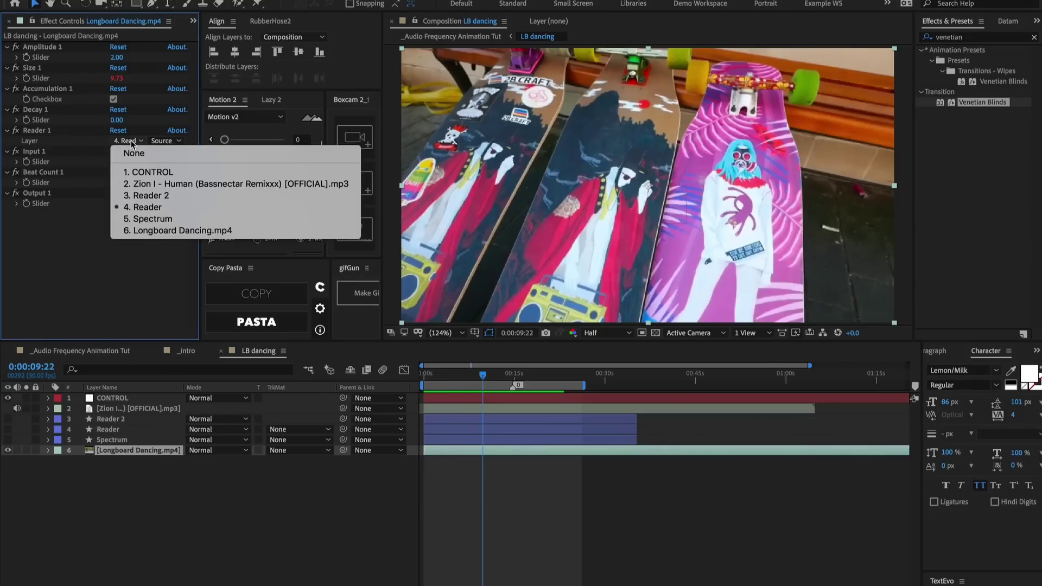
left_click(101, 261)
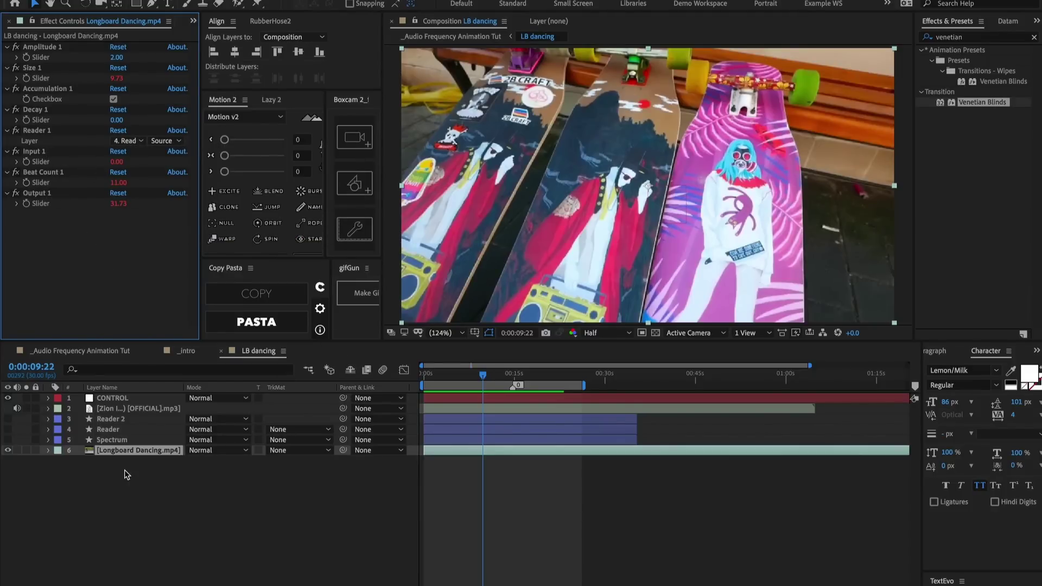
key("e")
key("e")
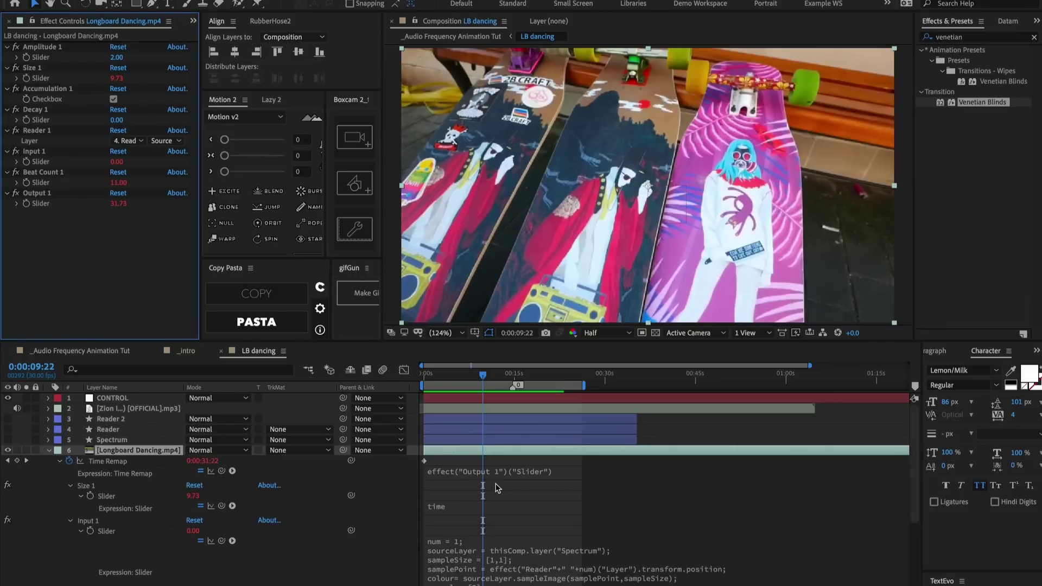
Review the Input 1, Beat Count 1 and Output 1 expressions on the Longboard Dancing.mp4 layer and collapse its properties.
scroll(496, 483, "down", 5)
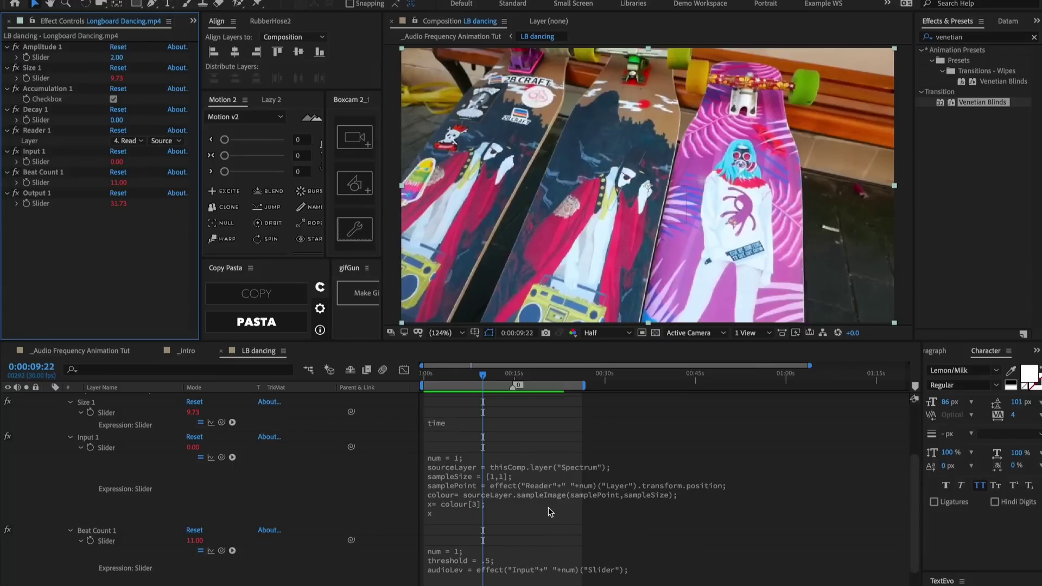
scroll(494, 491, "down", 2)
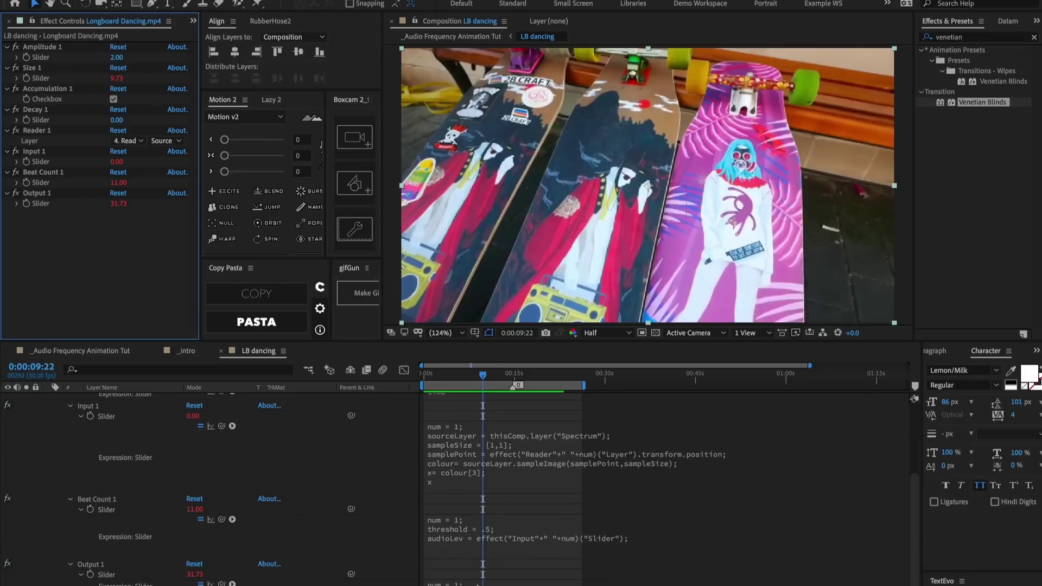
left_click(545, 581)
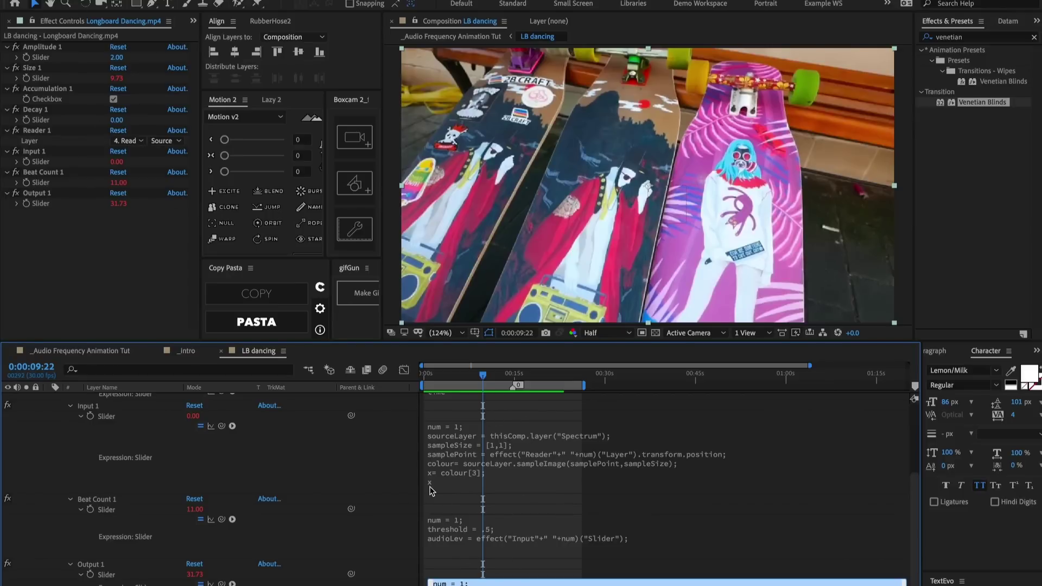
key("u")
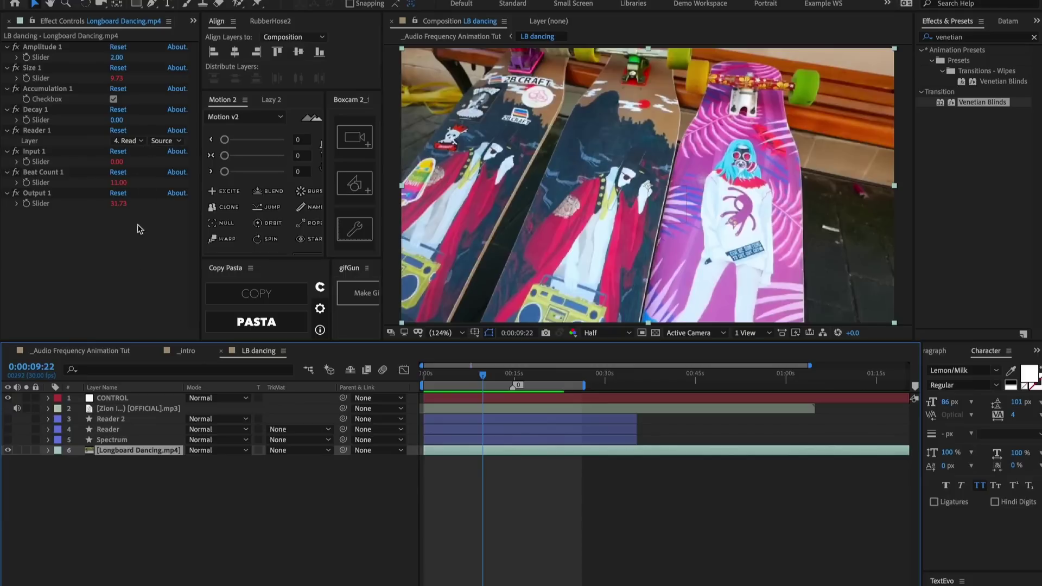
Duplicate all the control effects on the Longboard Dancing.mp4 layer, from Amplitude 1 through Output 1, as a second set.
left_click(41, 53)
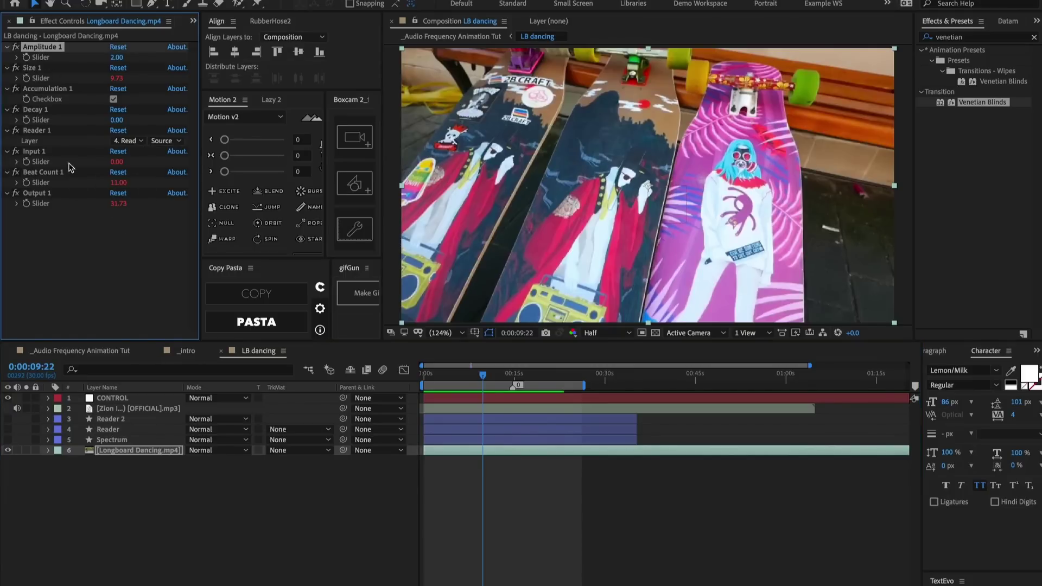
key("ctrl+a")
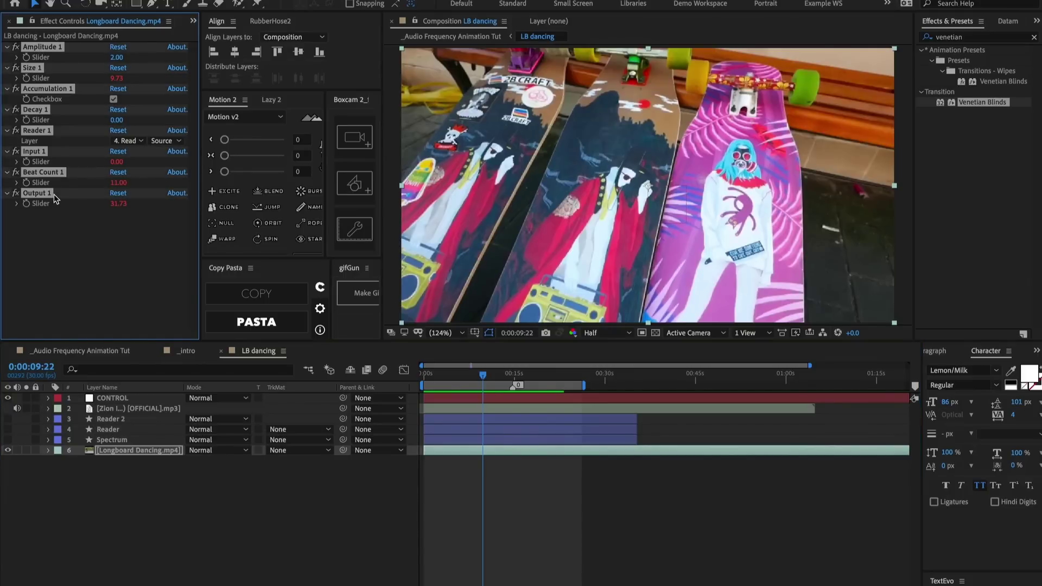
key("ctrl+d")
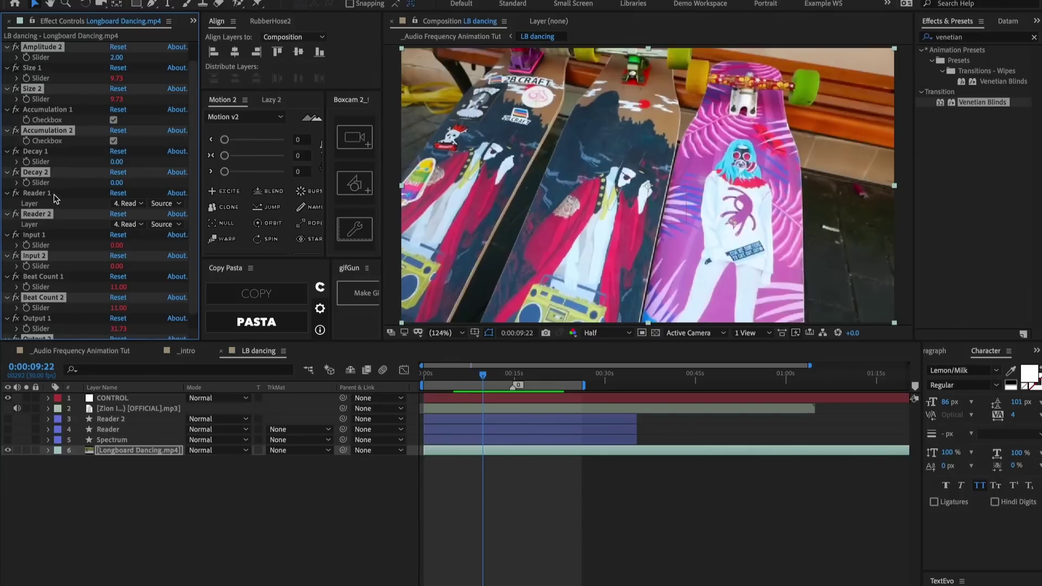
Reveal the footage layer's expressions and set num to 2 in the Input 2 slider's expression.
left_click(485, 449)
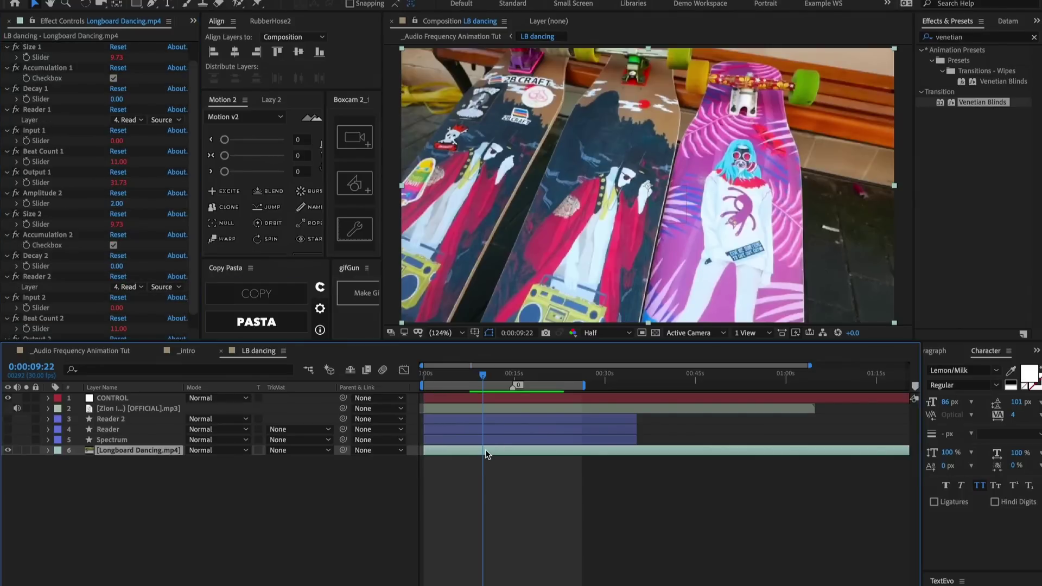
key("e")
key("e")
scroll(467, 523, "down", 10)
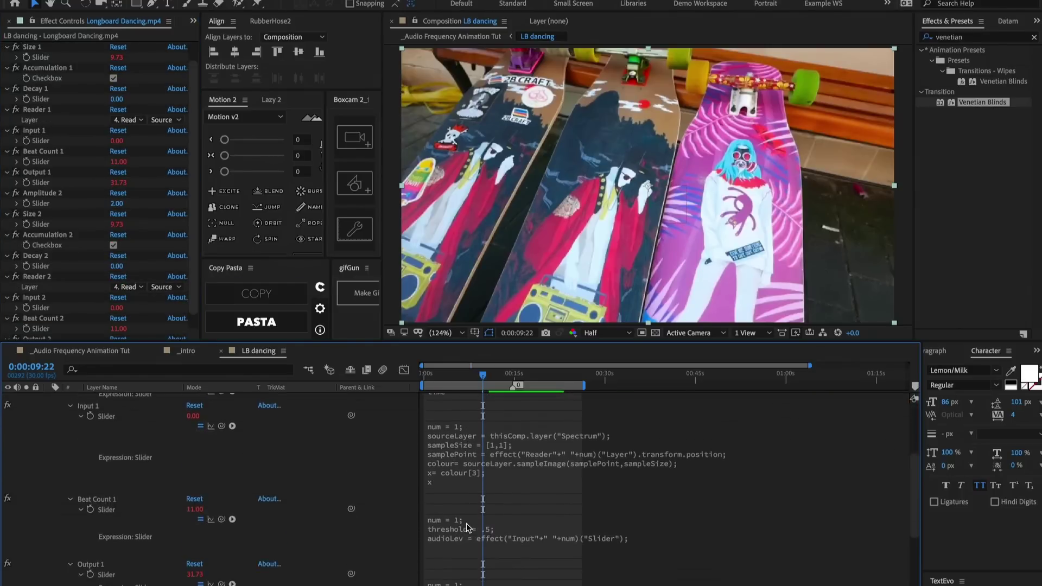
scroll(467, 524, "down", 1)
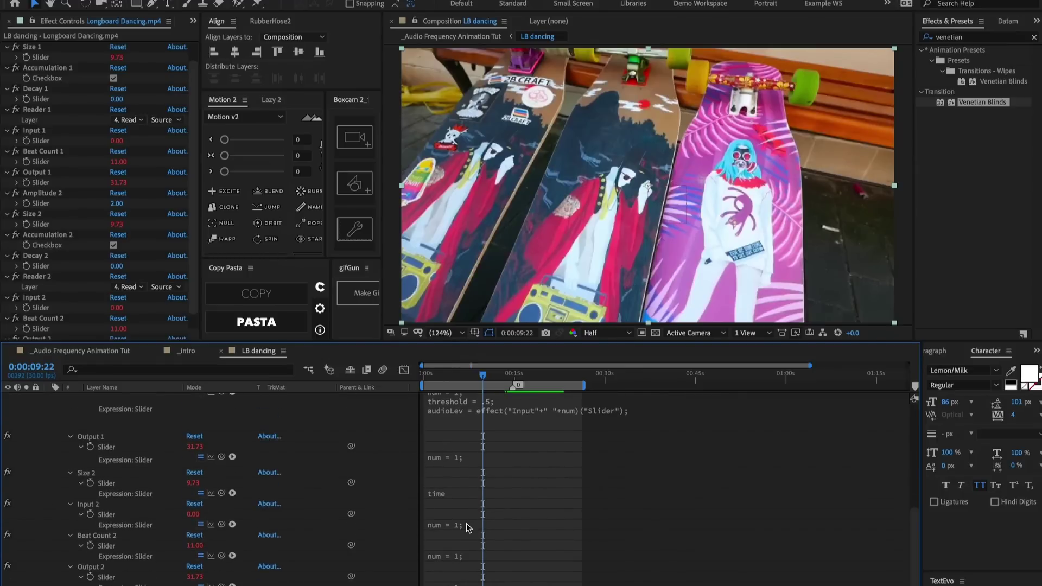
left_click(461, 526)
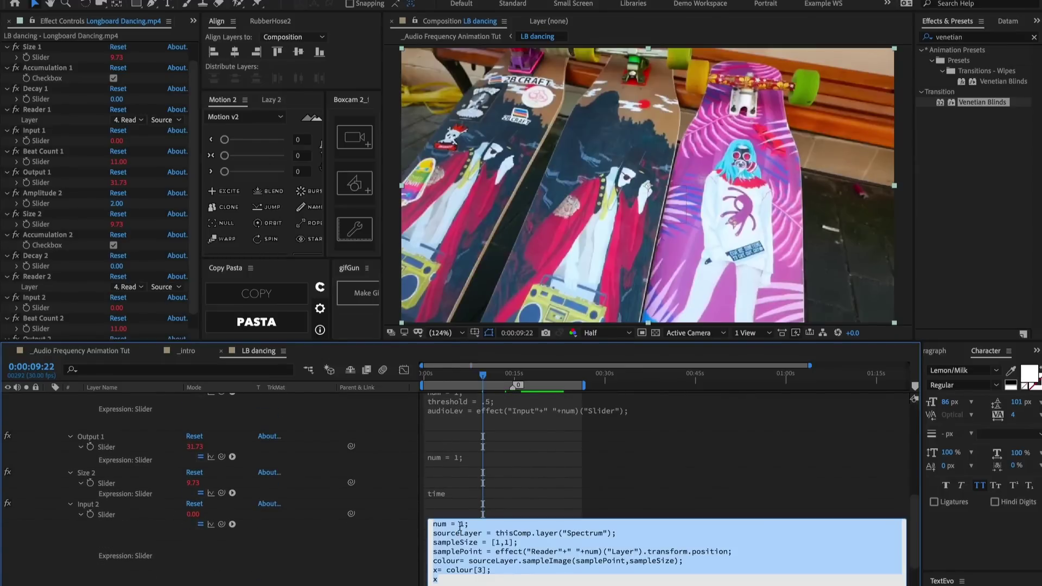
left_click(465, 525)
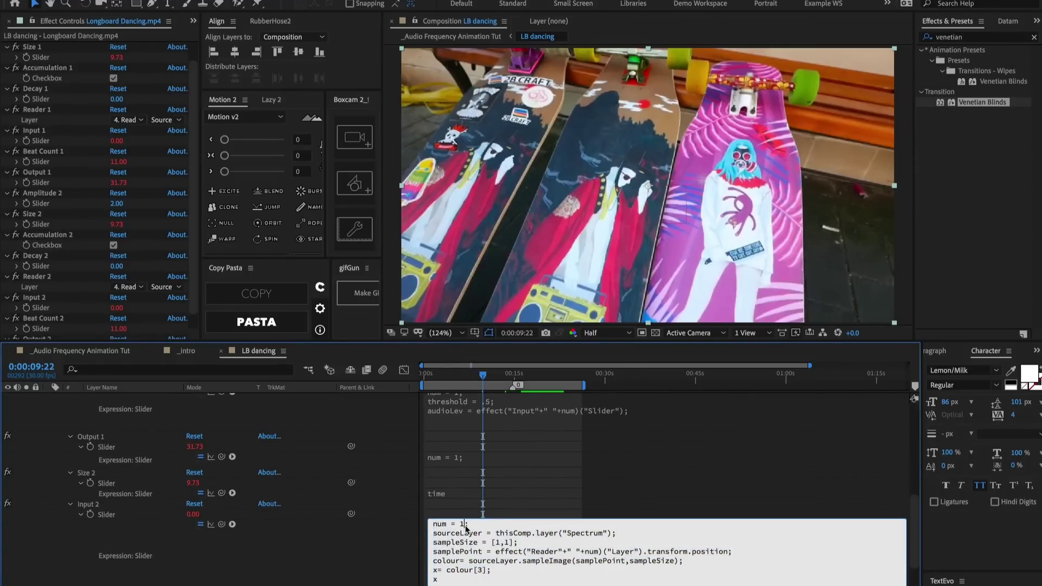
type("2")
Set num to 2 in the Beat Count 2 and Output 2 slider expressions.
left_click(463, 555)
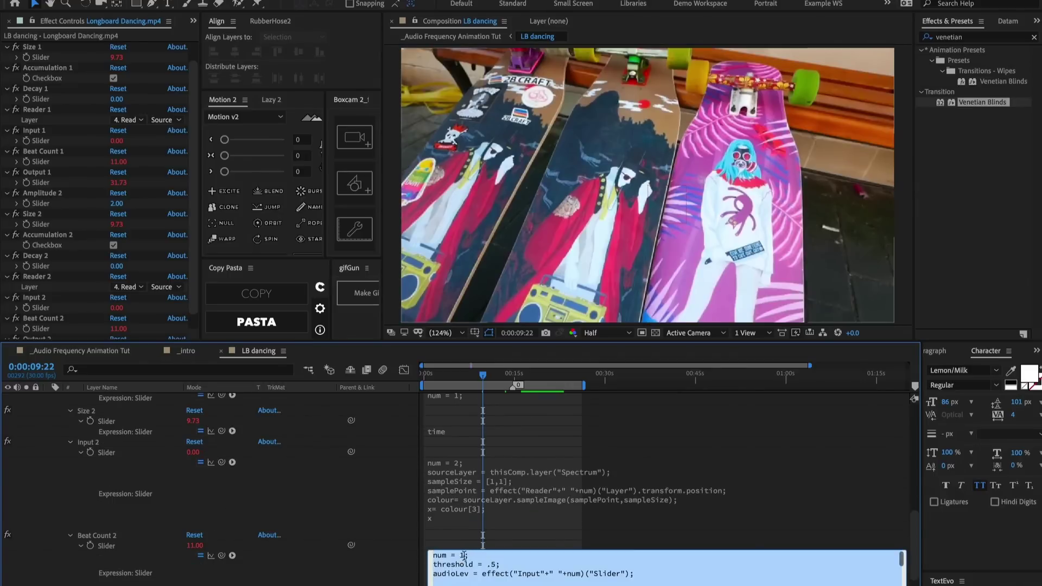
left_click(463, 557)
left_click(462, 559)
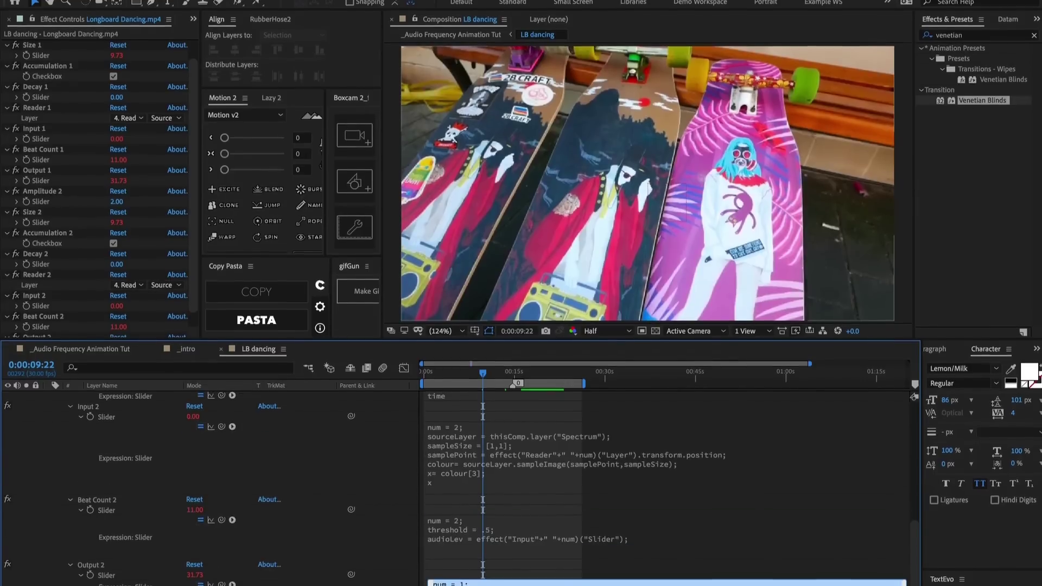
left_click(465, 568)
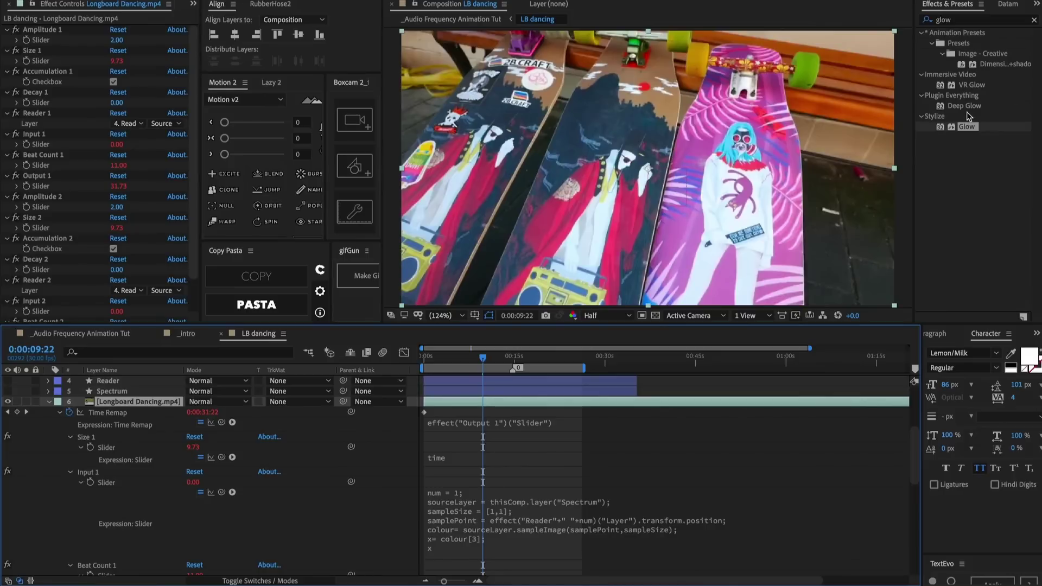
Apply the Glow effect to the footage and link its Glow Intensity to the Output 2 slider with effect("Output 2")("Slider").
left_click_drag(666, 133, 668, 134)
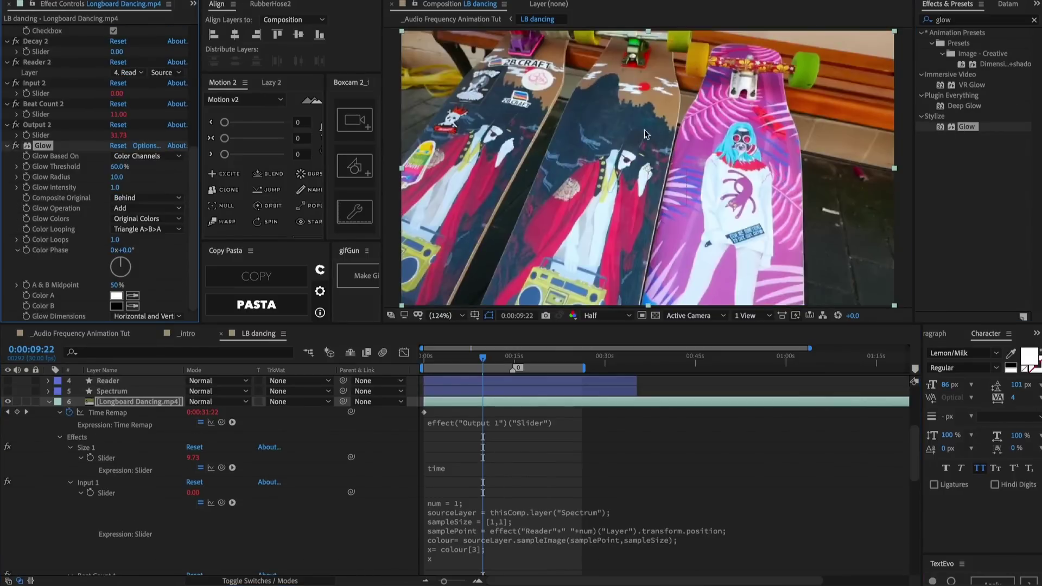
left_click(26, 187, "alt")
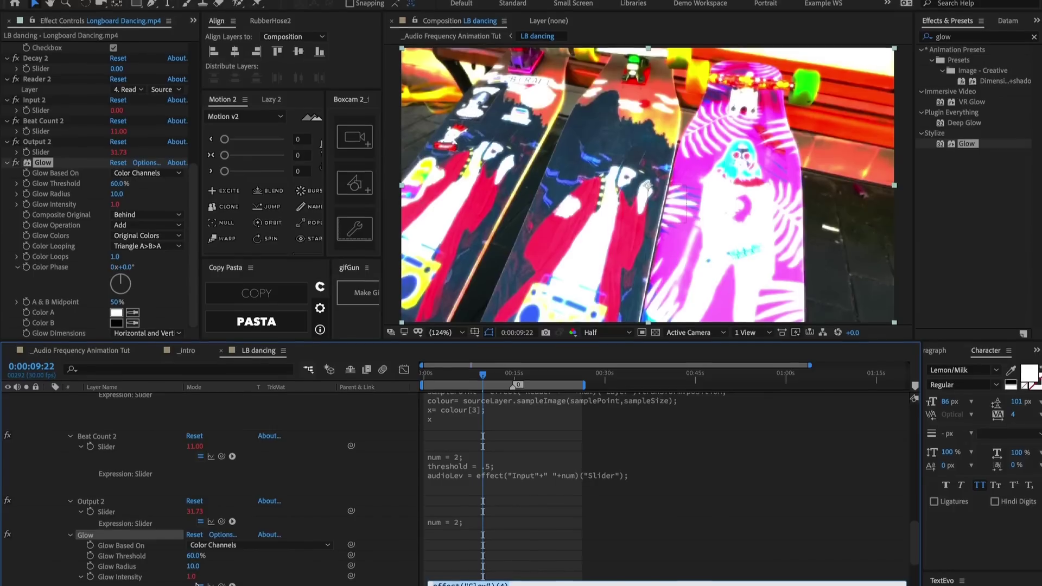
left_click_drag(190, 512, 53, 139)
Set the footage layer's Amplitude 2 slider to 1.
scroll(52, 139, "up", 5)
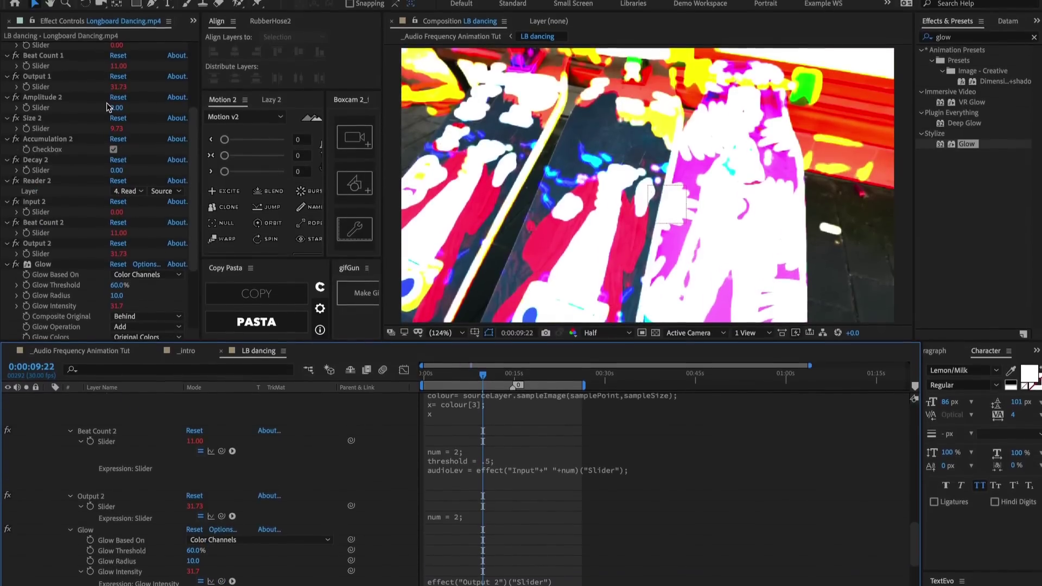
left_click(116, 108)
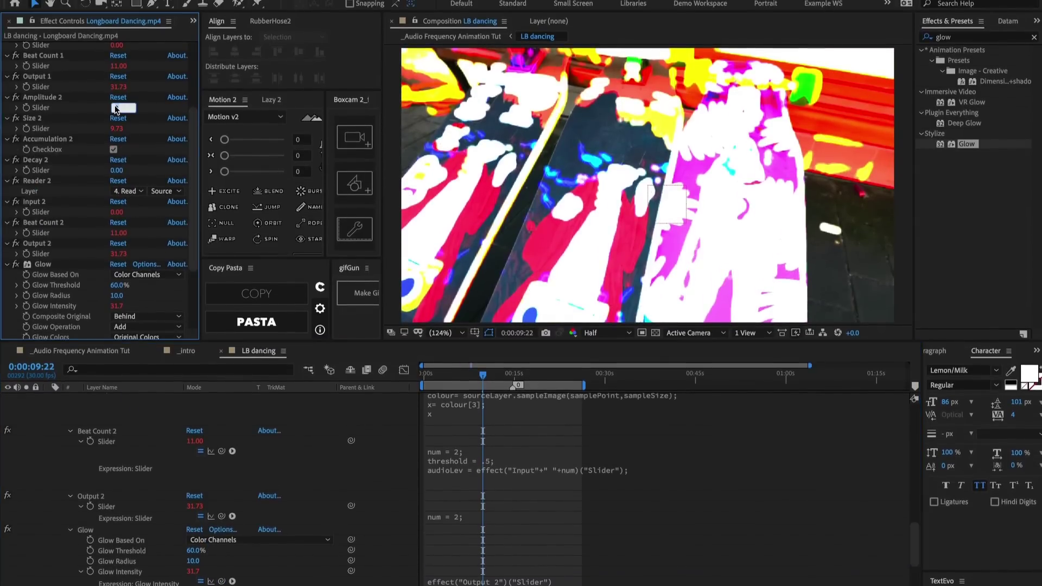
key("Return")
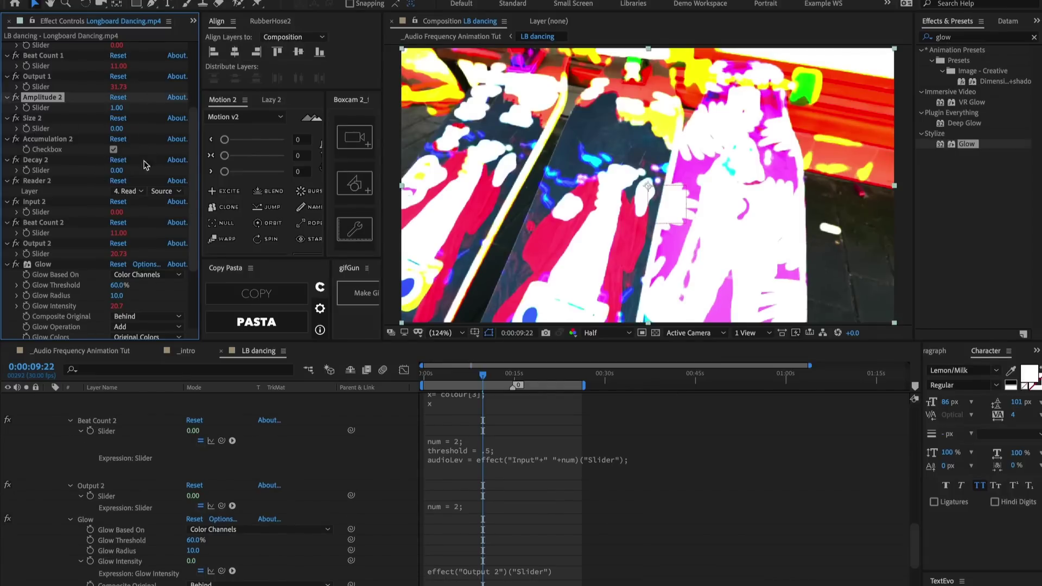
Set the Size 2 slider to 0 and turn off Accumulation 2, leaving the Reader 2 layer choice as it is.
left_click(116, 129)
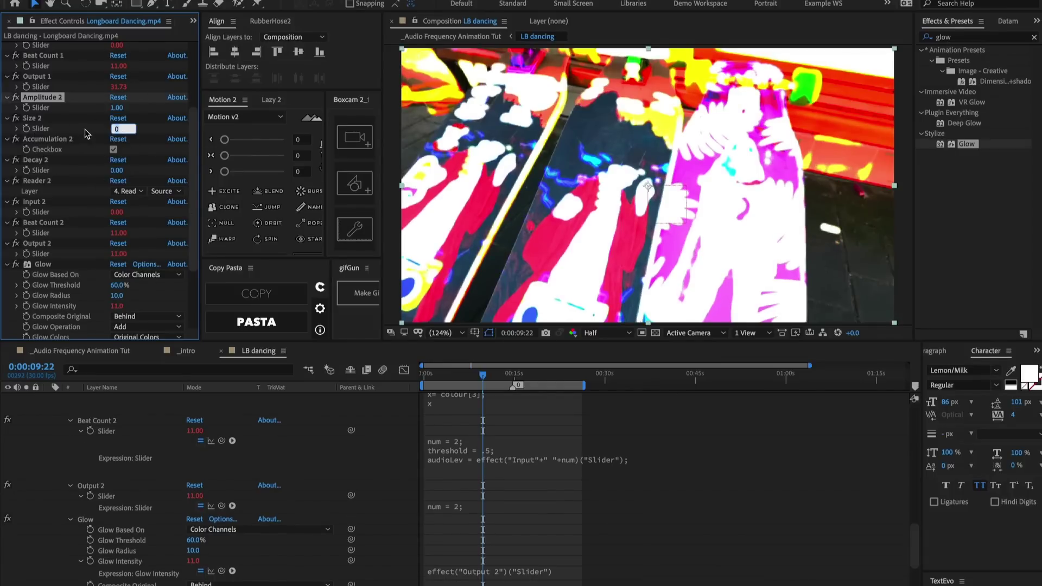
type("0")
key("Return")
left_click(114, 150)
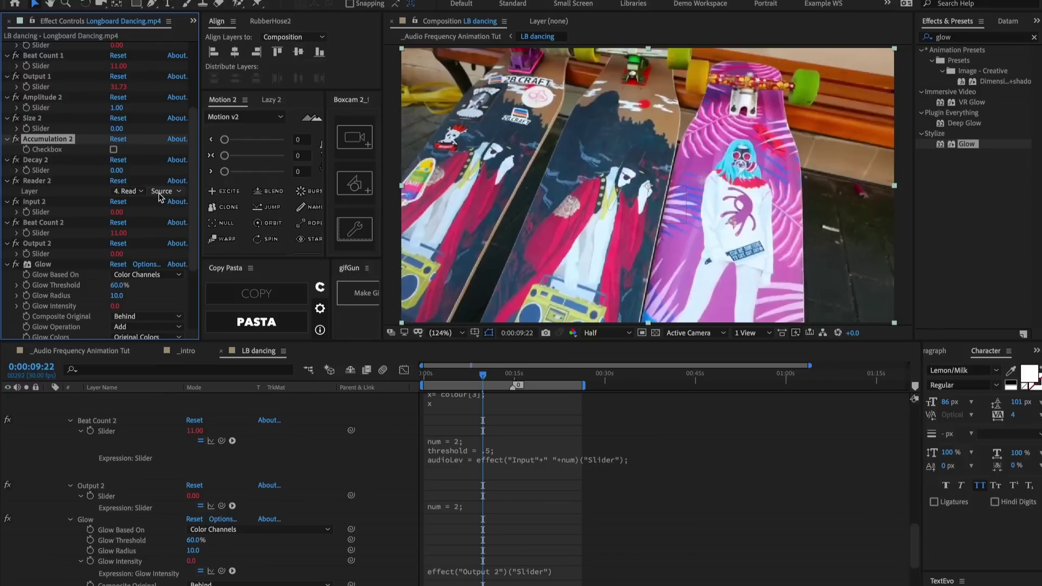
left_click(138, 192)
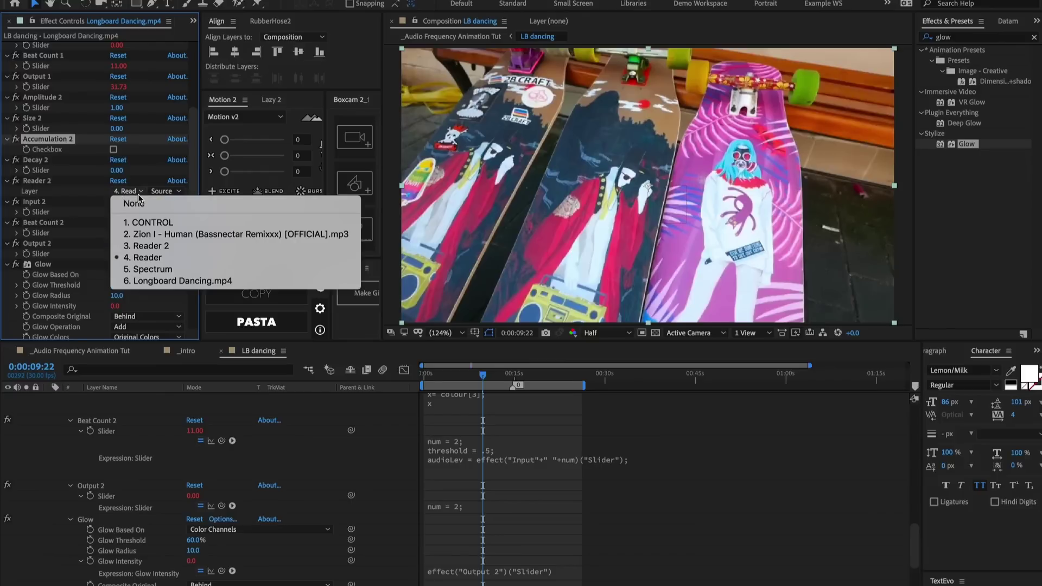
key("Escape")
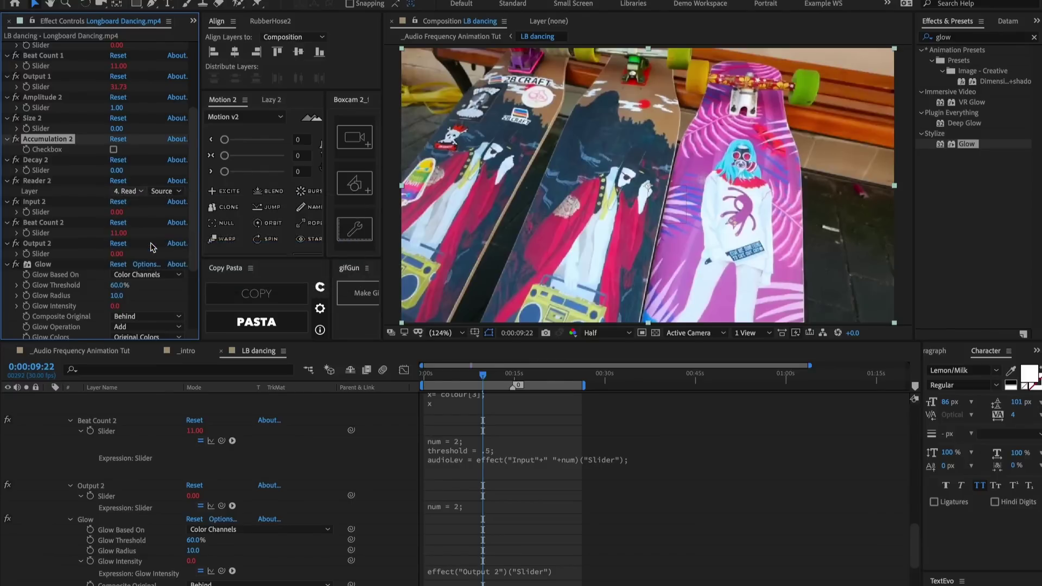